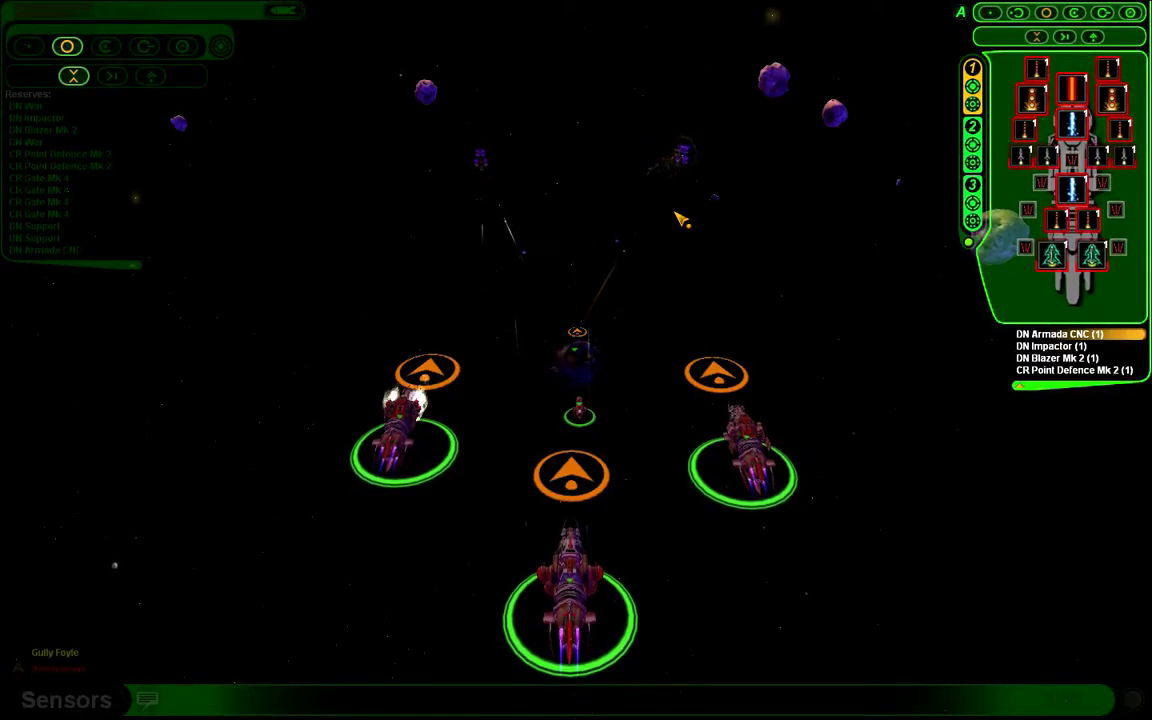
scroll(700, 300, "up", 5)
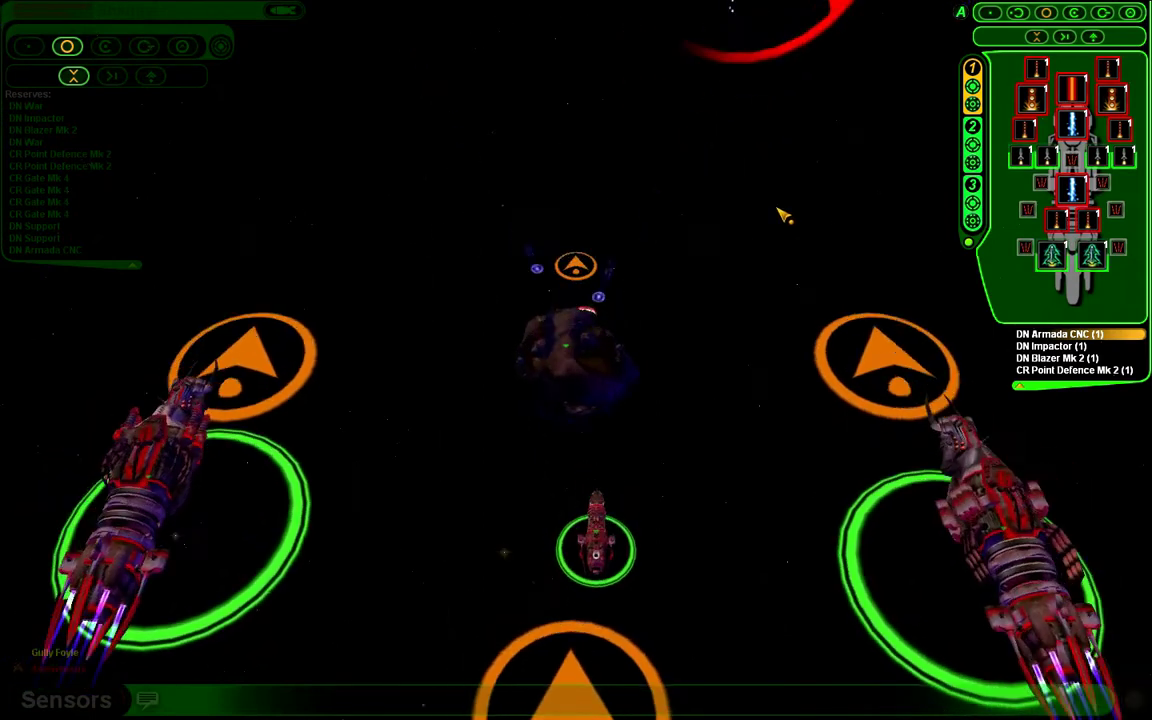
scroll(784, 215, "down", 5)
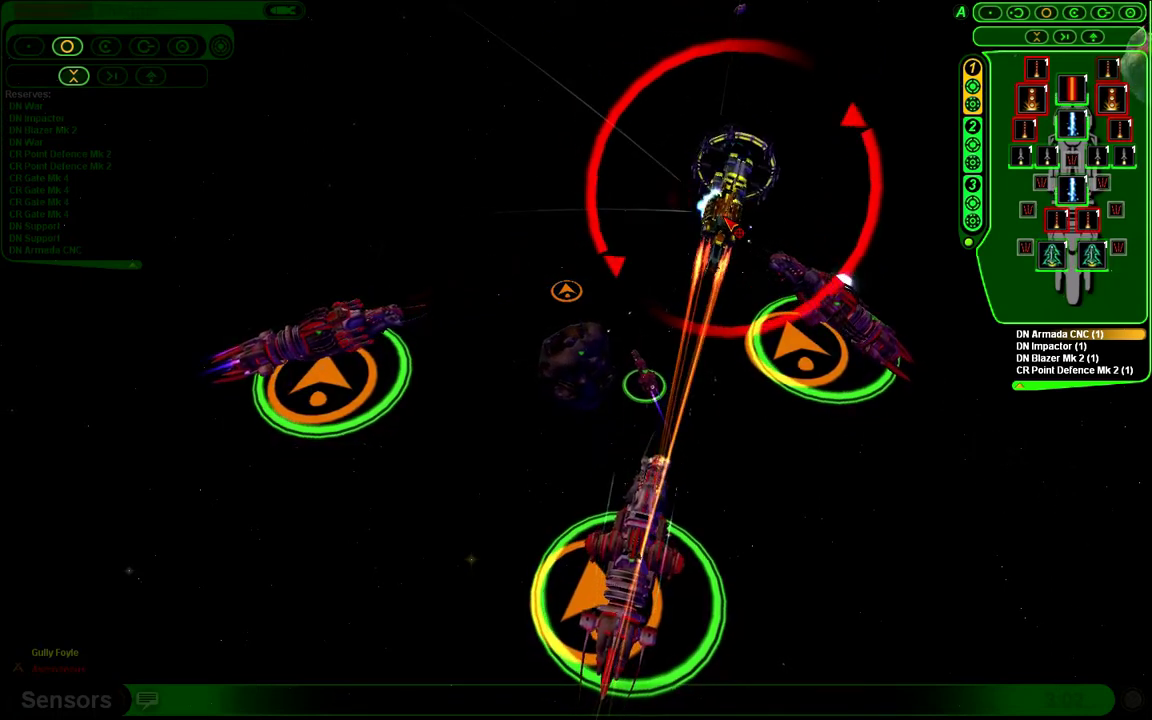
Step: Box-select the warships across the battlefield while orbiting the camera around the fight
mouse_move(805, 283)
left_mouse_down()
mouse_move(740, 380)
mouse_move(740, 430)
left_mouse_up()
scroll(712, 395, "up", 4)
scroll(750, 440, "down", 5)
left_click_drag(334, 154, 849, 630)
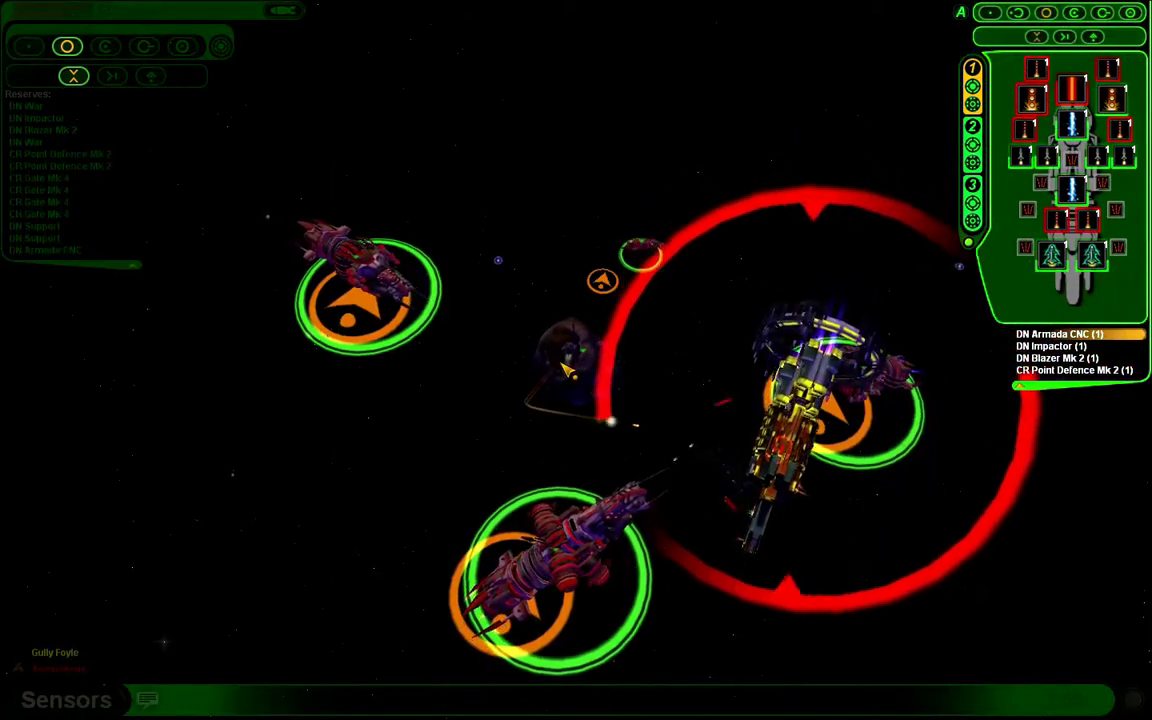
mouse_move(792, 532)
left_mouse_down()
mouse_move(866, 488)
mouse_move(1002, 504)
left_mouse_up()
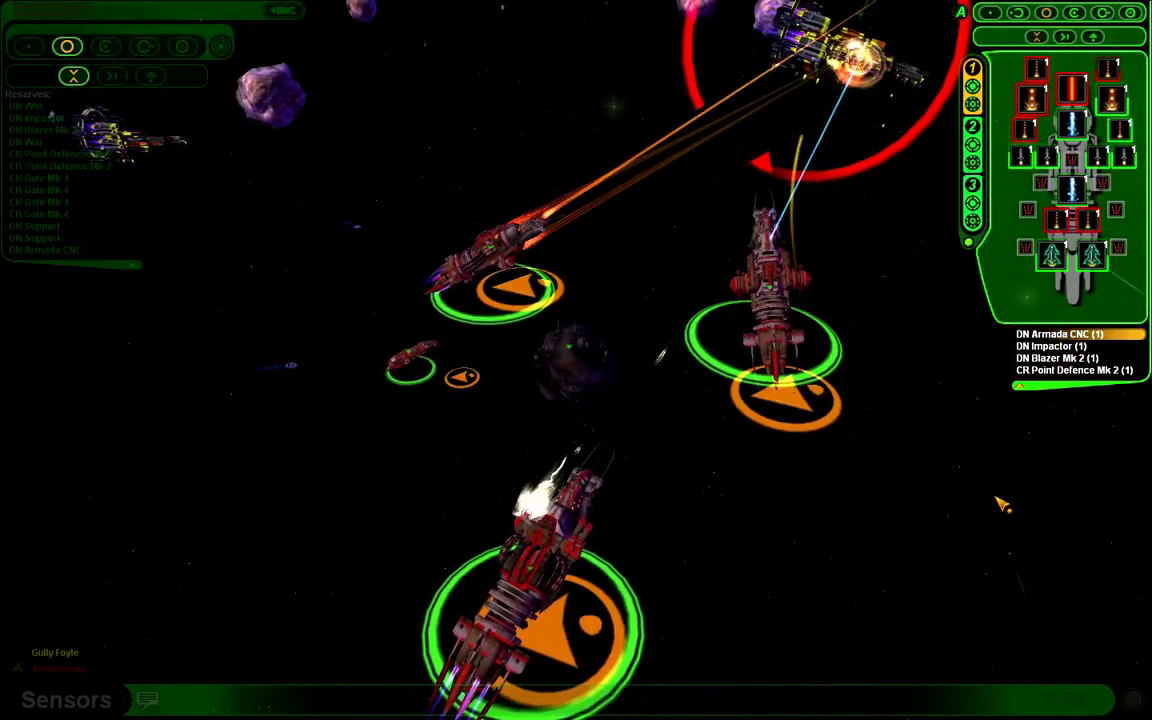
left_click_drag(1002, 504, 1018, 472)
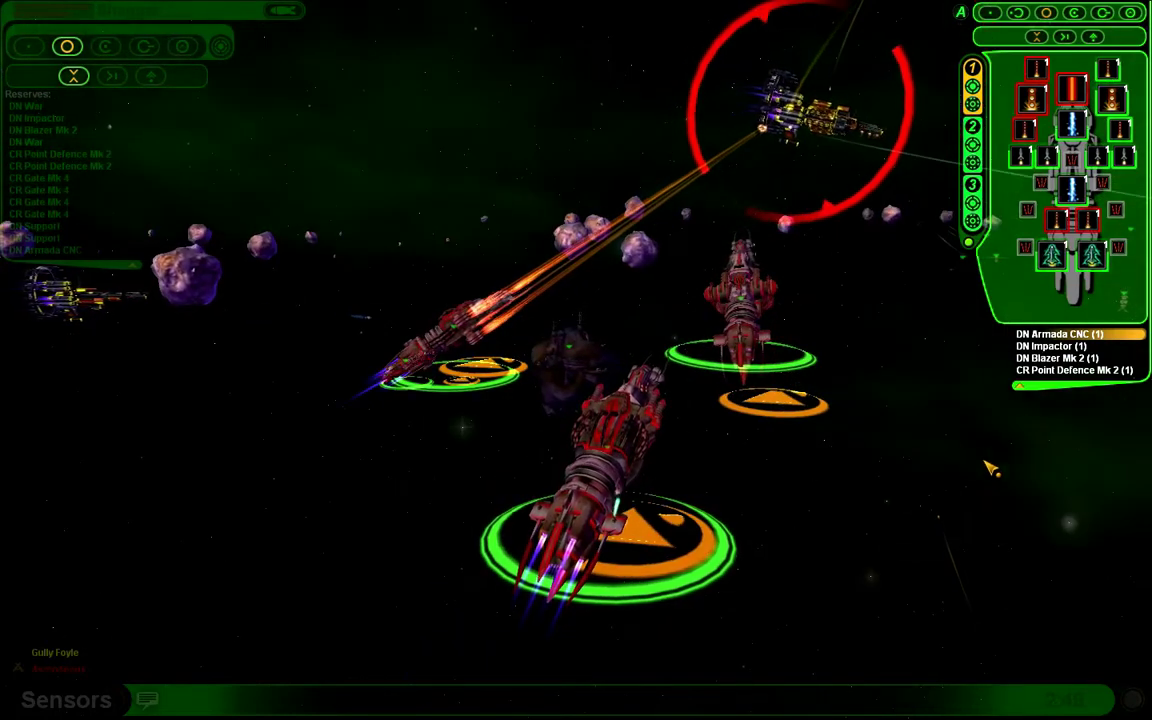
left_click_drag(944, 454, 848, 490)
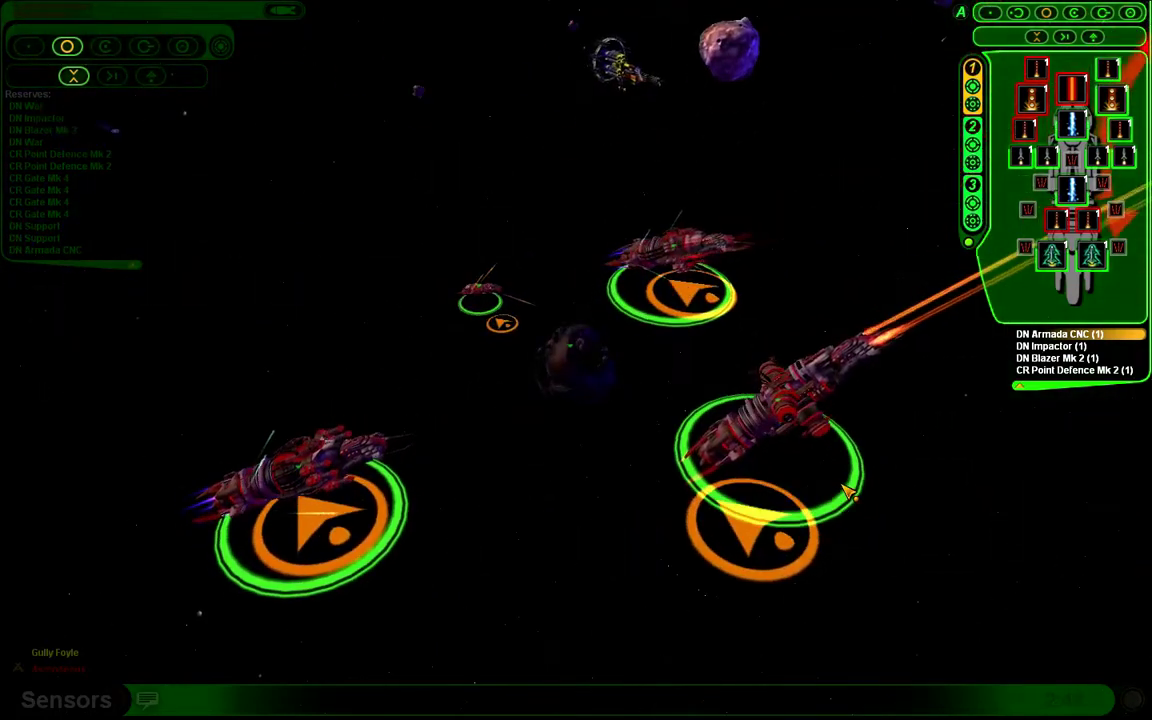
mouse_move(568, 504)
left_mouse_down()
mouse_move(552, 499)
mouse_move(560, 490)
left_mouse_up()
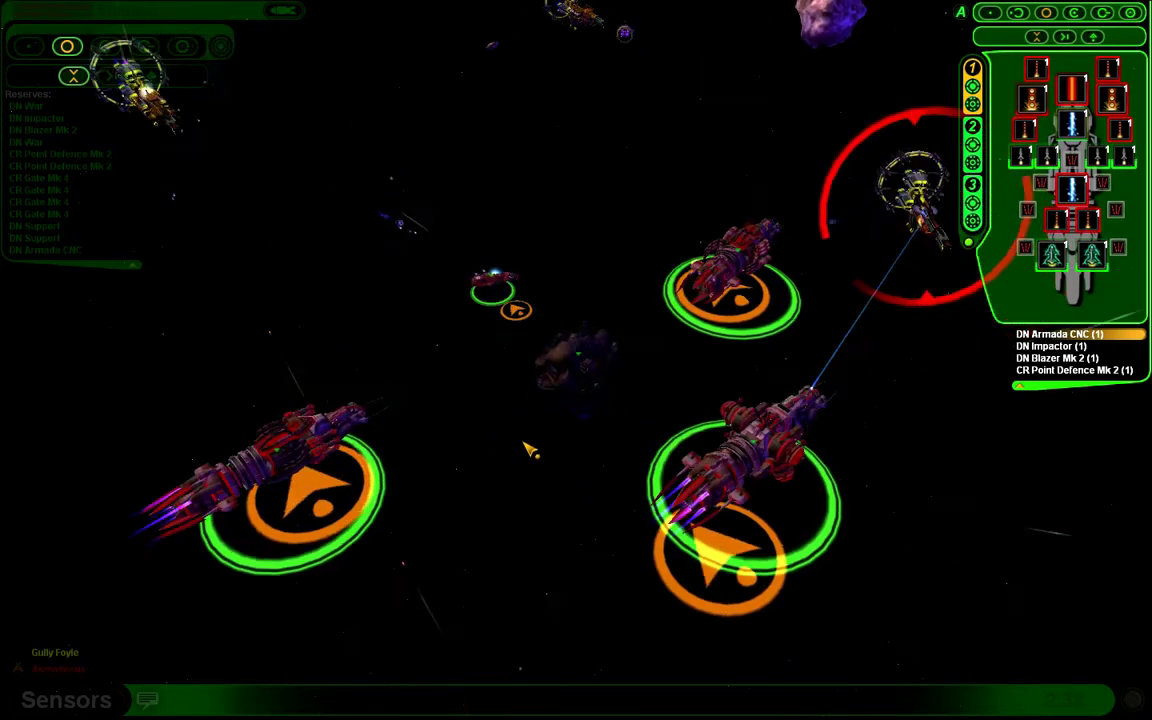
mouse_move(518, 393)
left_mouse_down()
mouse_move(562, 447)
mouse_move(514, 441)
left_mouse_up()
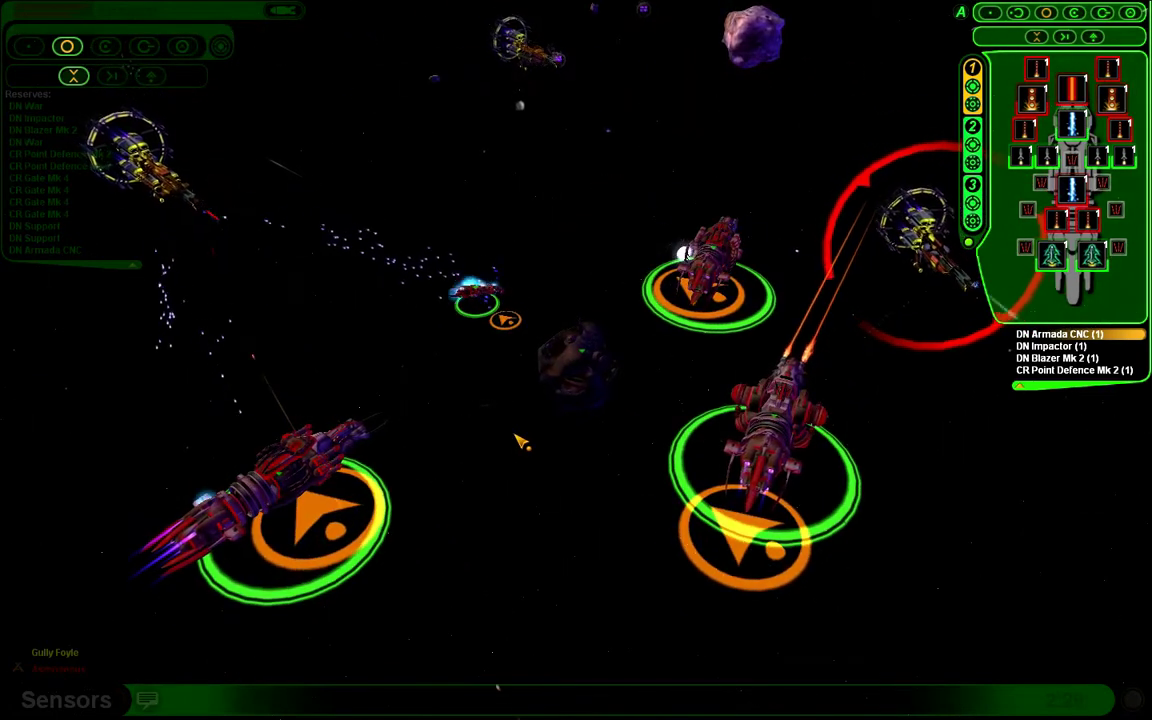
left_click_drag(520, 441, 556, 449)
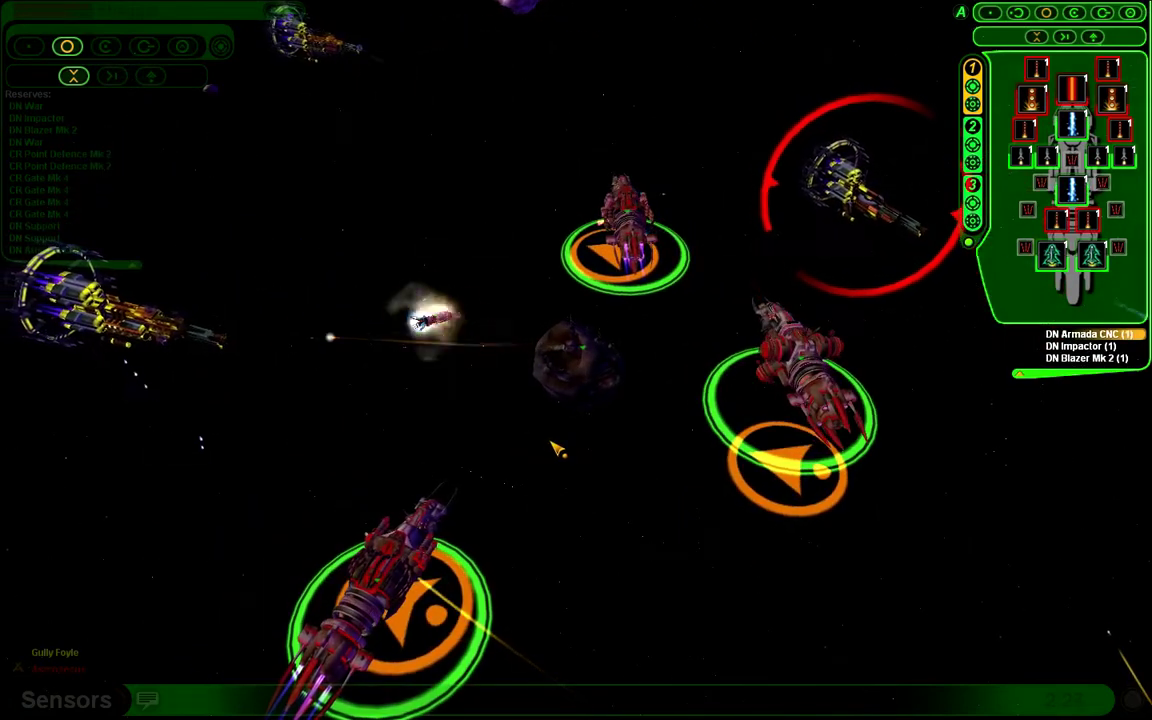
mouse_move(556, 449)
left_mouse_down()
mouse_move(635, 449)
mouse_move(680, 465)
mouse_move(743, 407)
left_mouse_up()
Step: Order the fleet to attack the yellow enemy station near Shaggai, orbiting to follow it
left_click(690, 445)
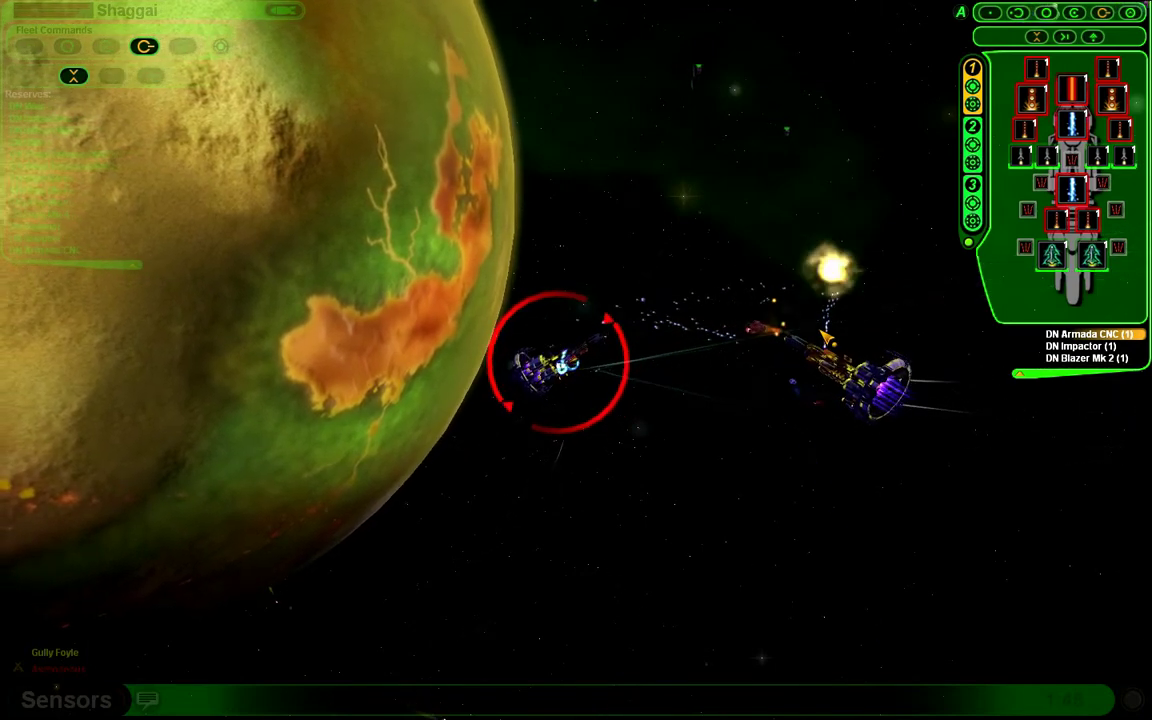
left_click_drag(790, 372, 620, 460)
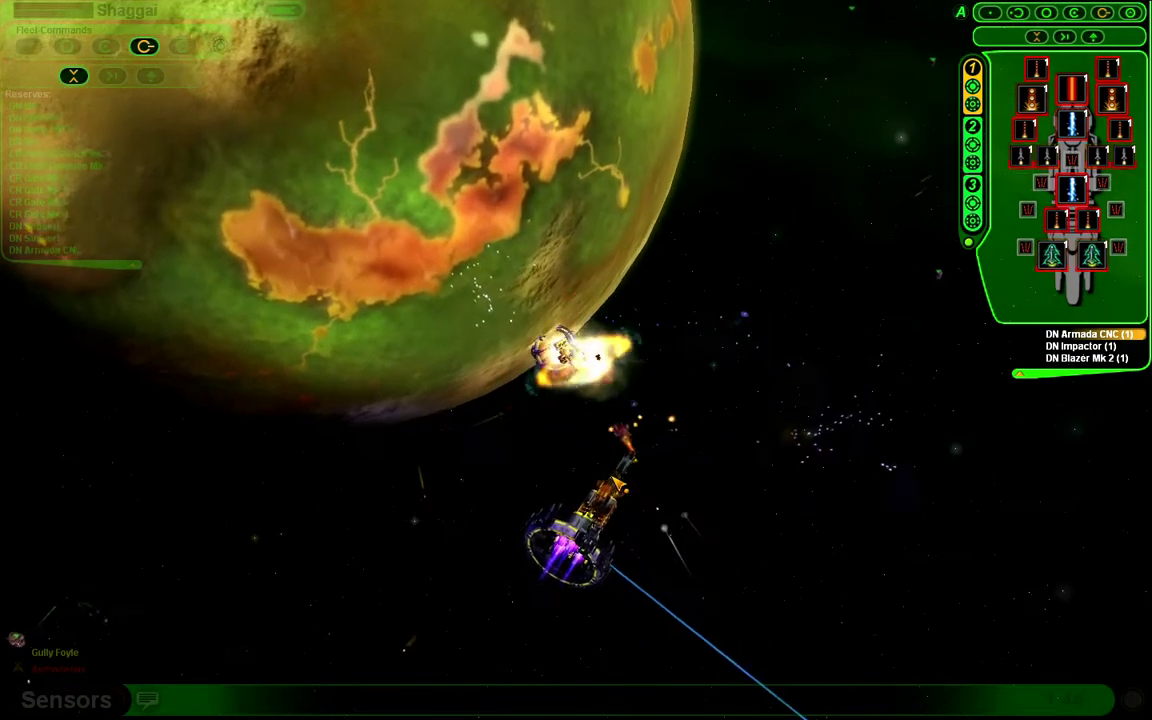
scroll(620, 460, "down", 4)
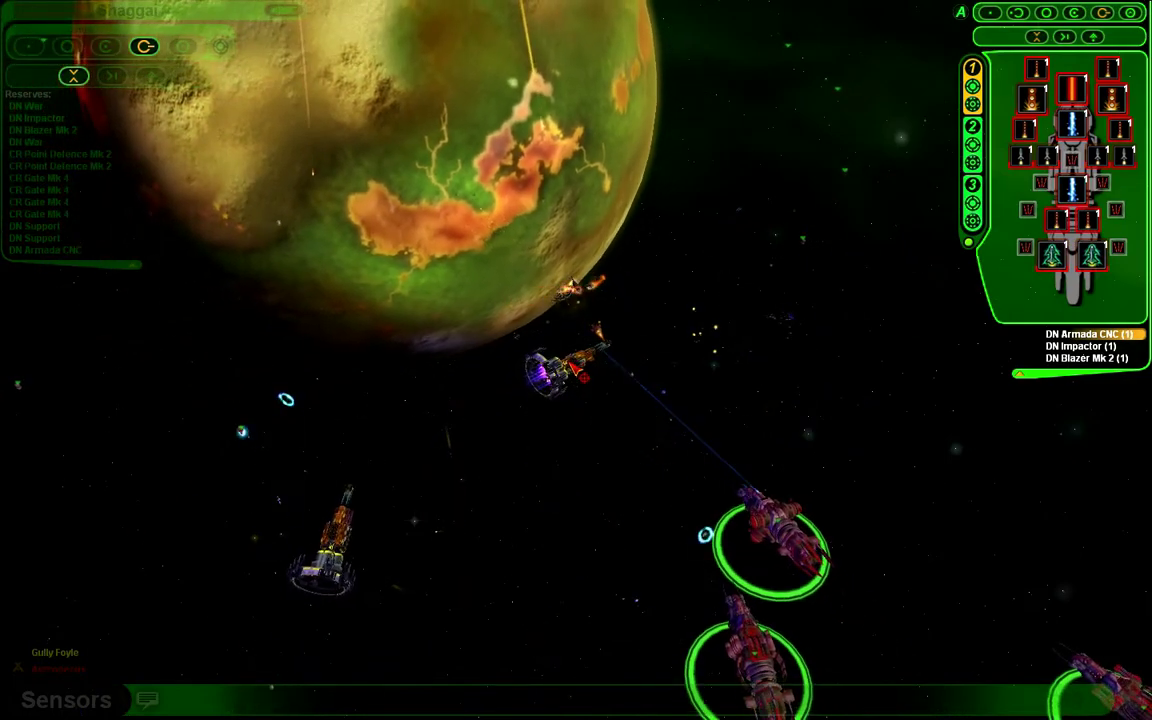
right_click(560, 370)
scroll(600, 445, "up", 4)
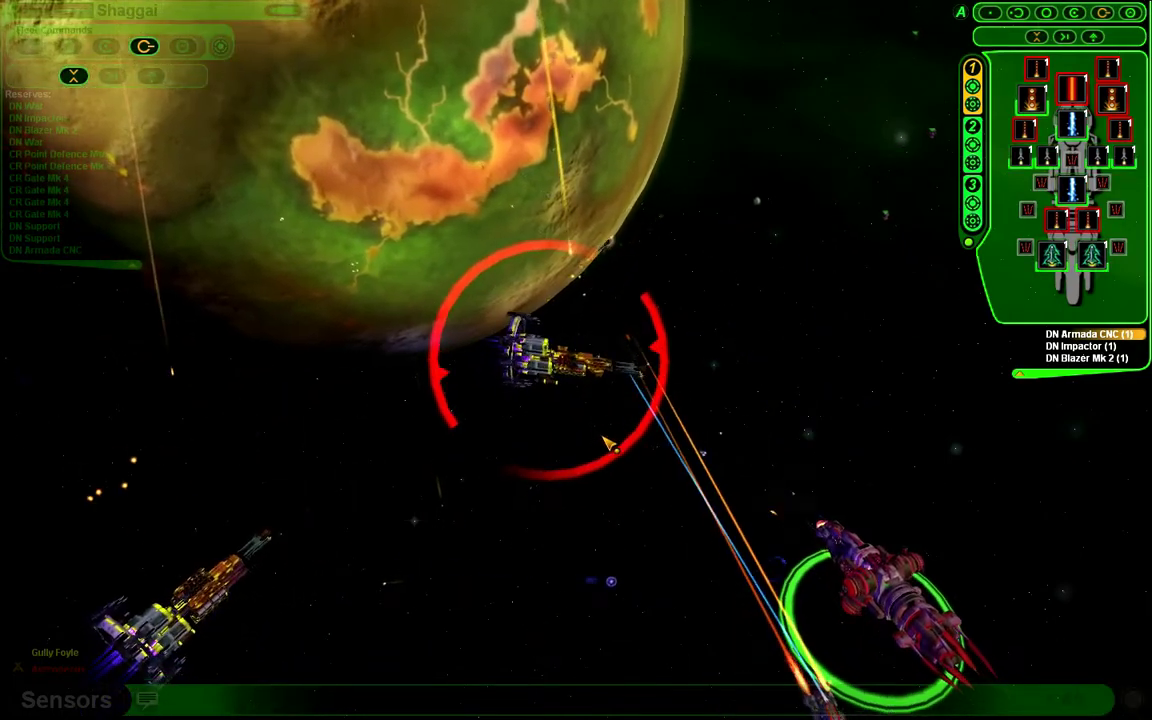
mouse_move(602, 447)
left_mouse_down()
mouse_move(423, 467)
mouse_move(478, 467)
left_mouse_up()
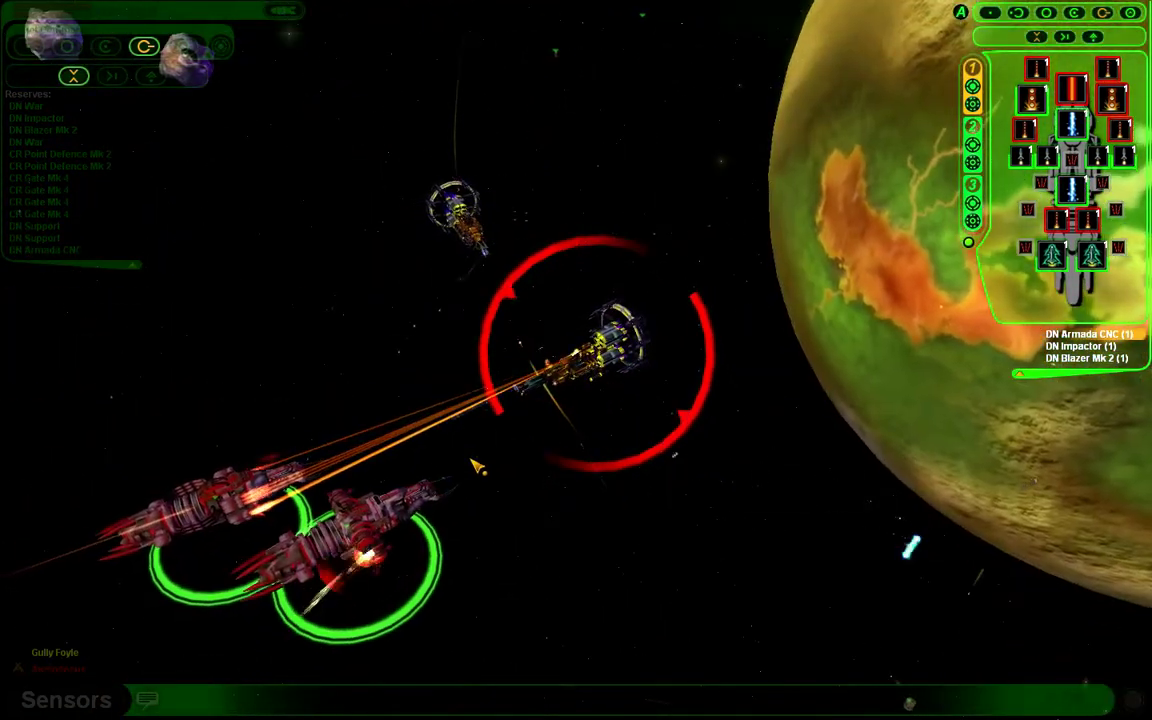
mouse_move(478, 467)
left_mouse_down()
mouse_move(679, 461)
mouse_move(617, 473)
left_mouse_up()
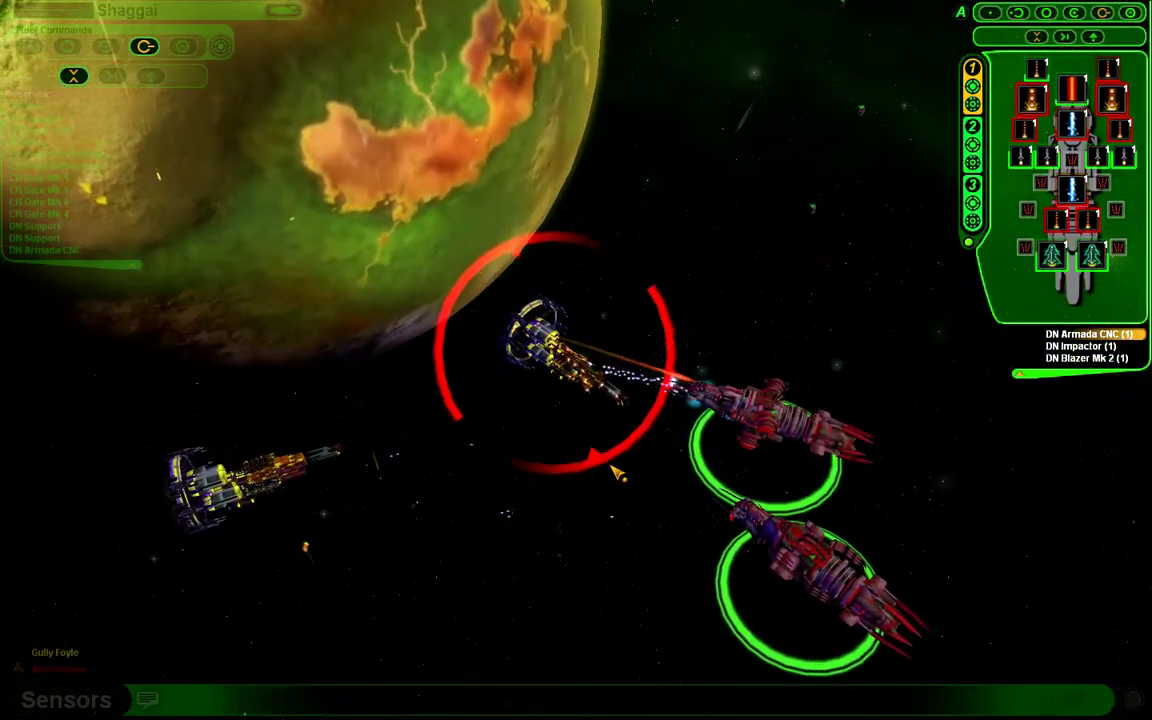
scroll(617, 473, "up", 3)
scroll(617, 473, "up", 2)
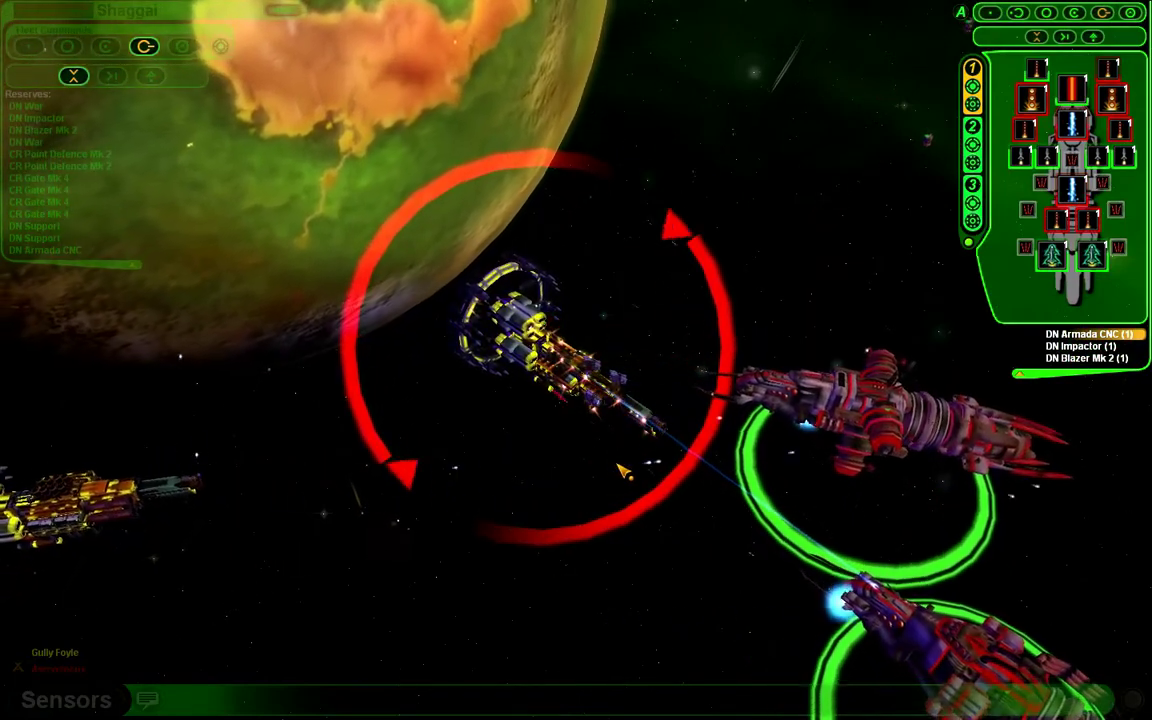
scroll(617, 473, "down", 3)
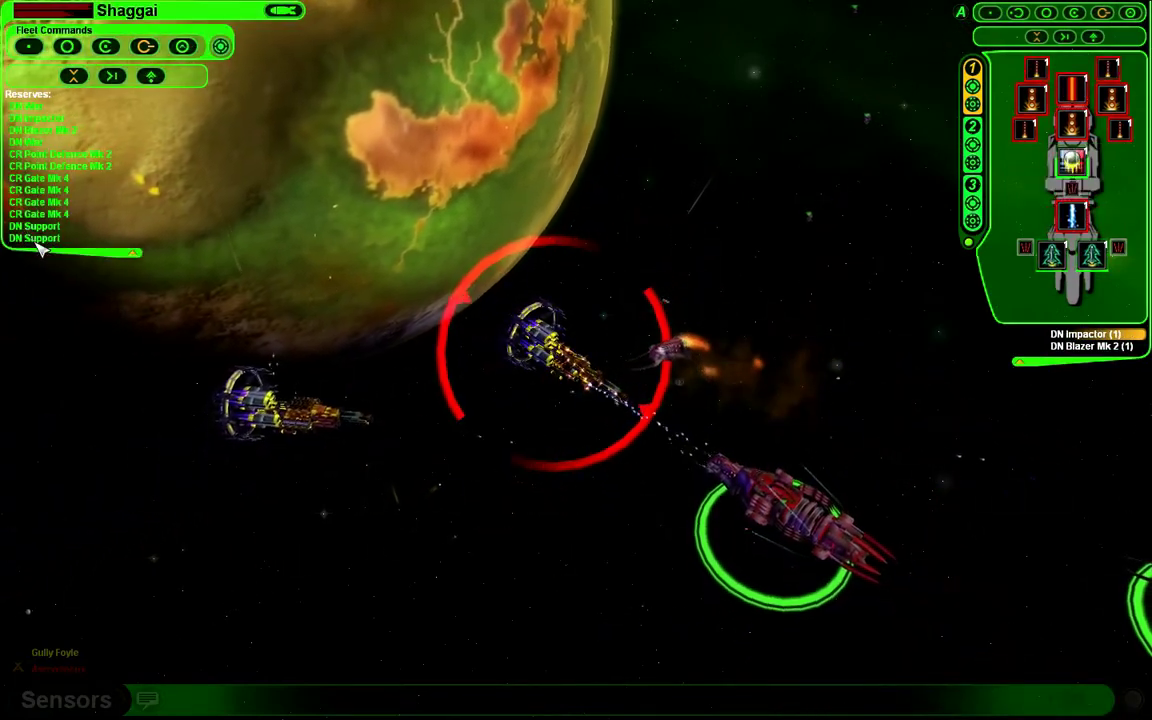
scroll(200, 393, "down", 4)
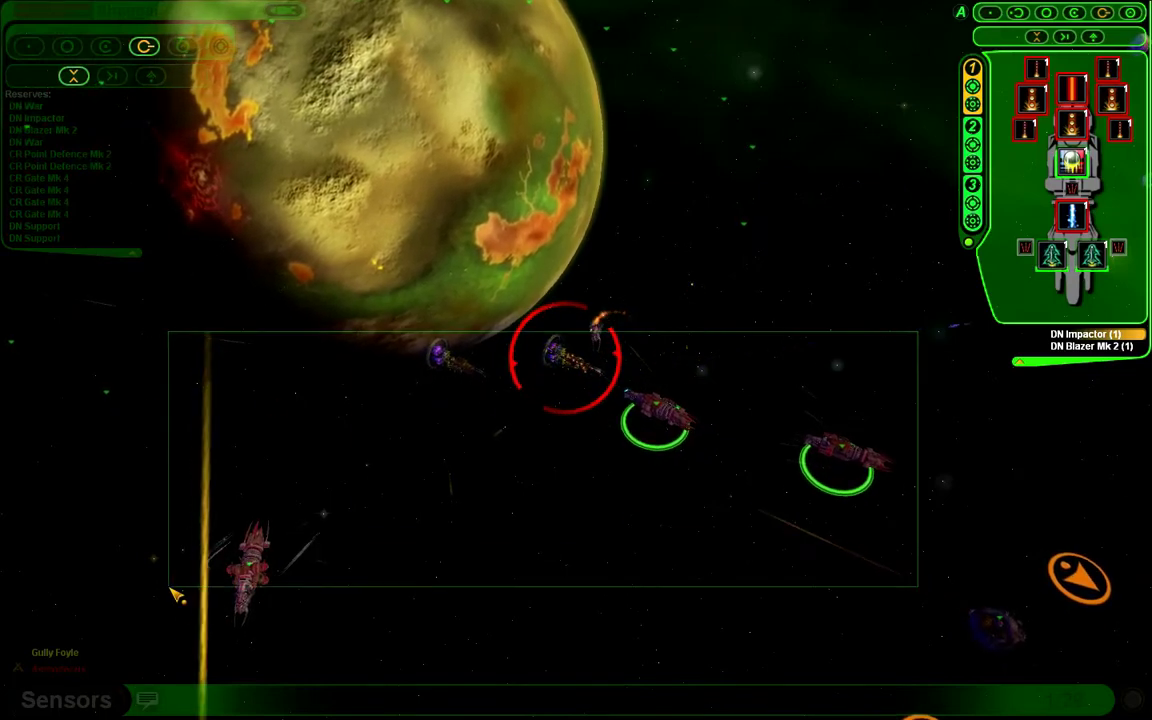
Step: Select the lone lower-left ship and order it to attack the station beside Shaggai
left_click_drag(175, 595, 175, 595)
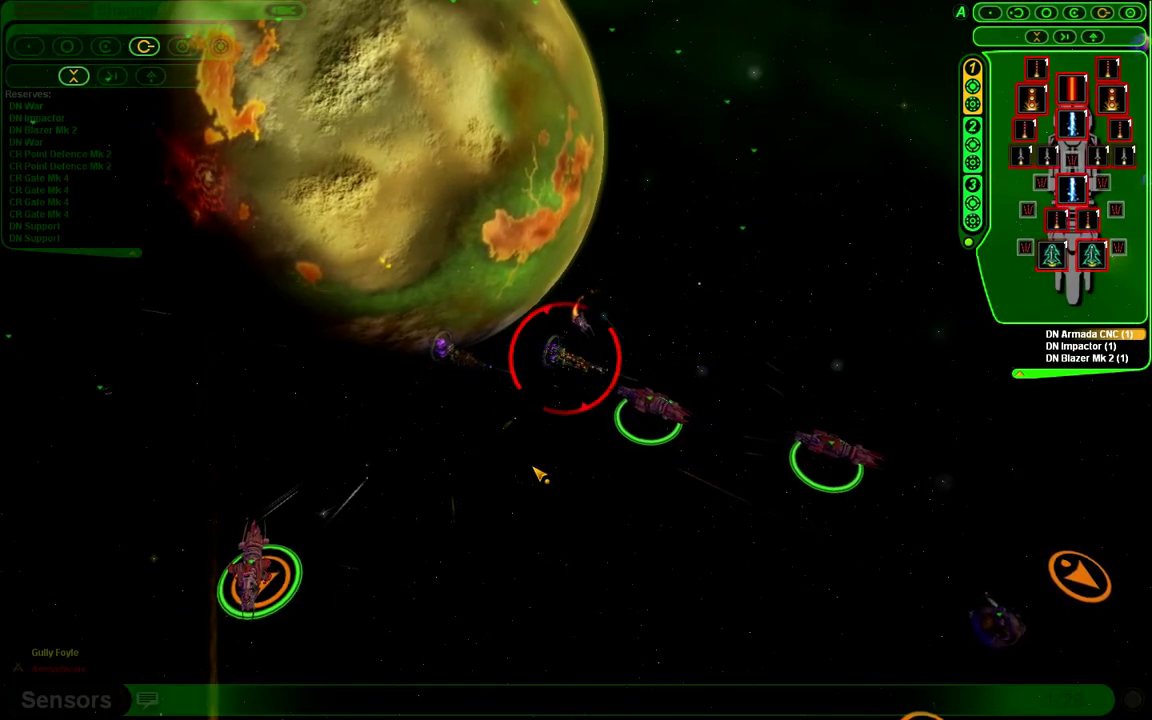
scroll(538, 474, "up", 3)
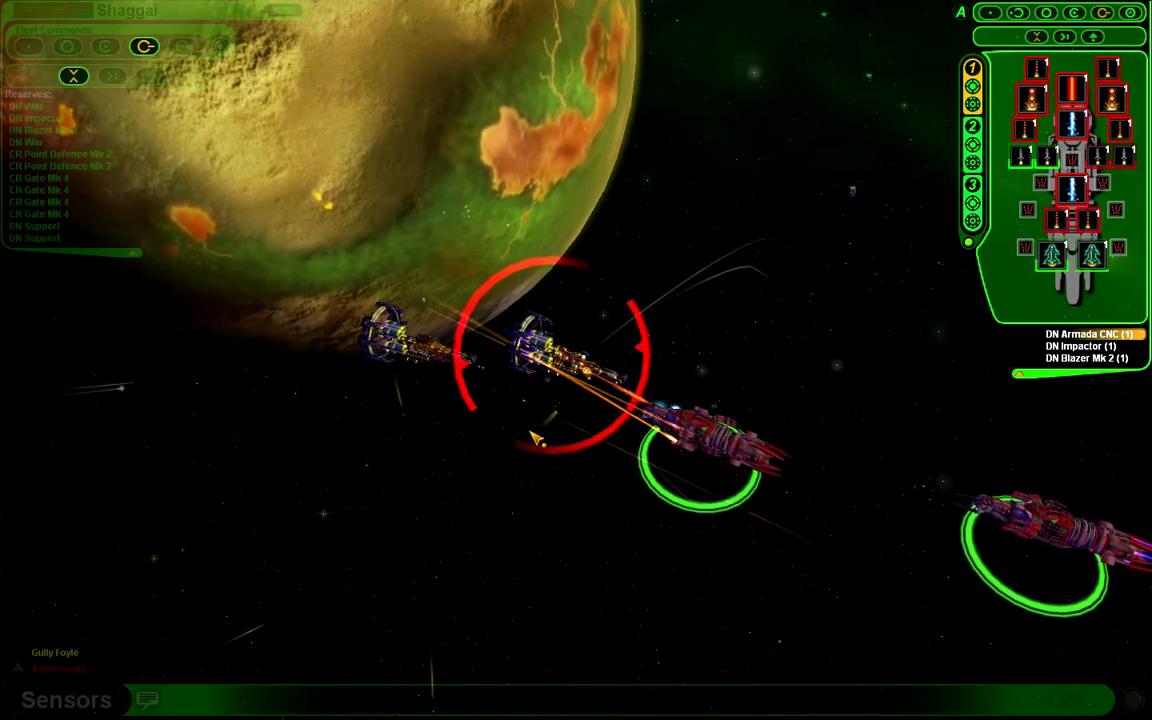
scroll(551, 425, "up", 3)
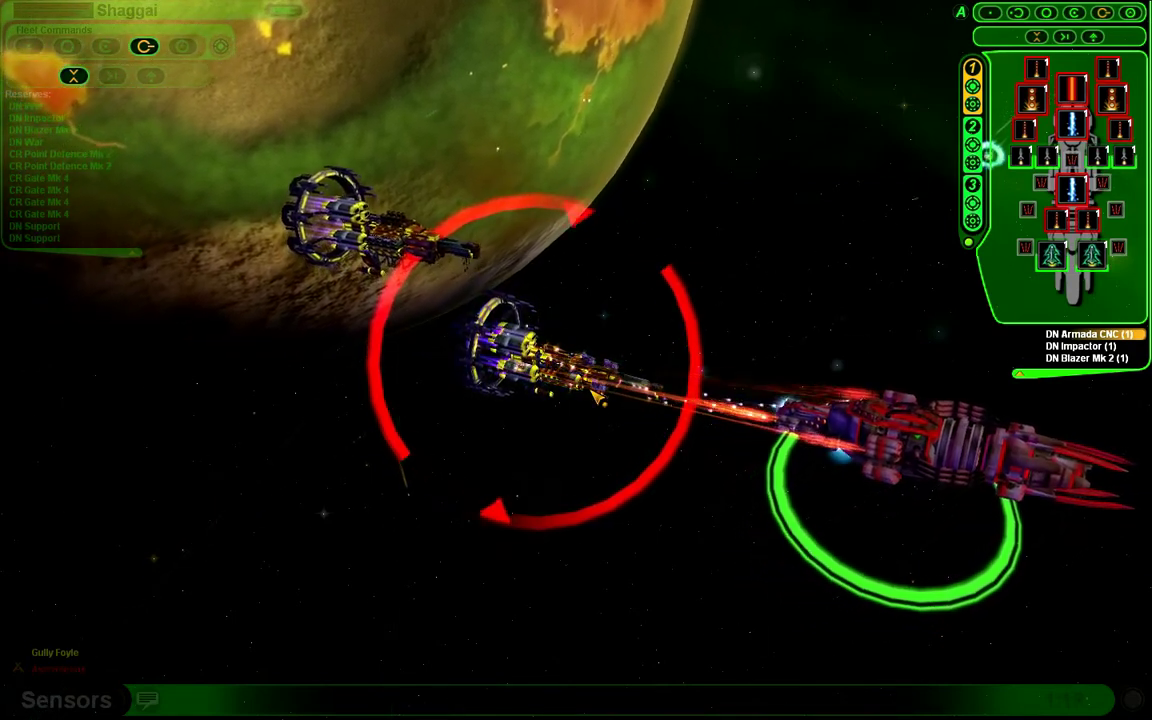
right_click(345, 185)
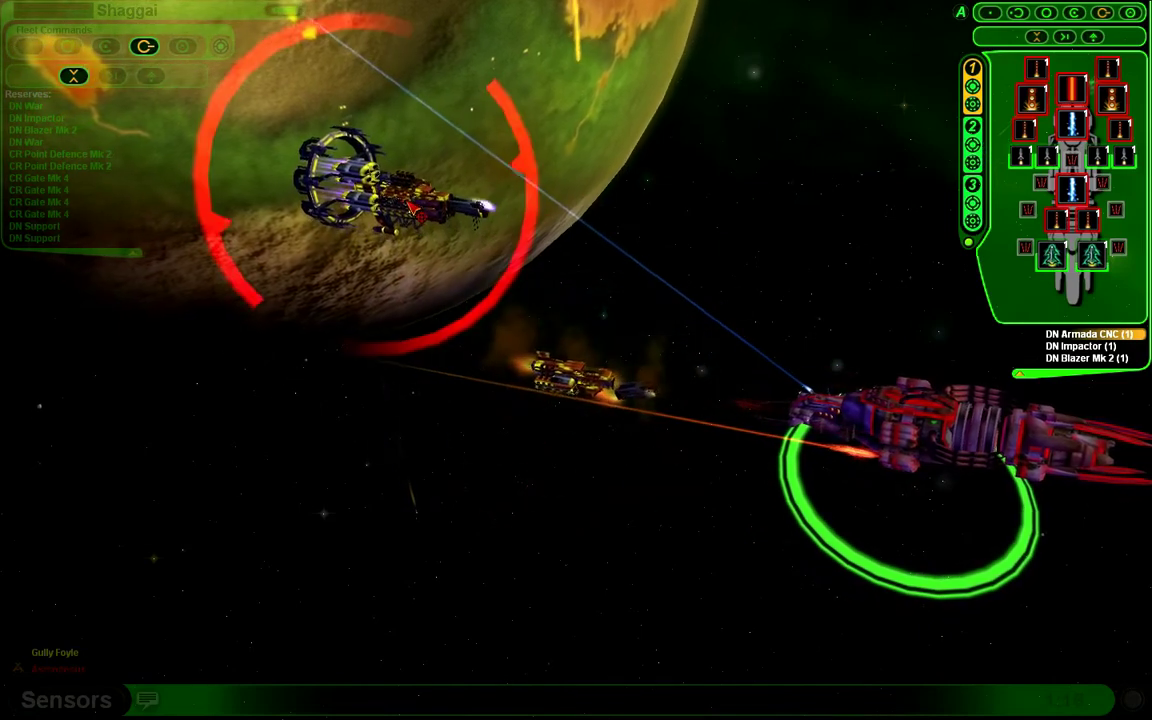
left_click_drag(400, 300, 604, 418)
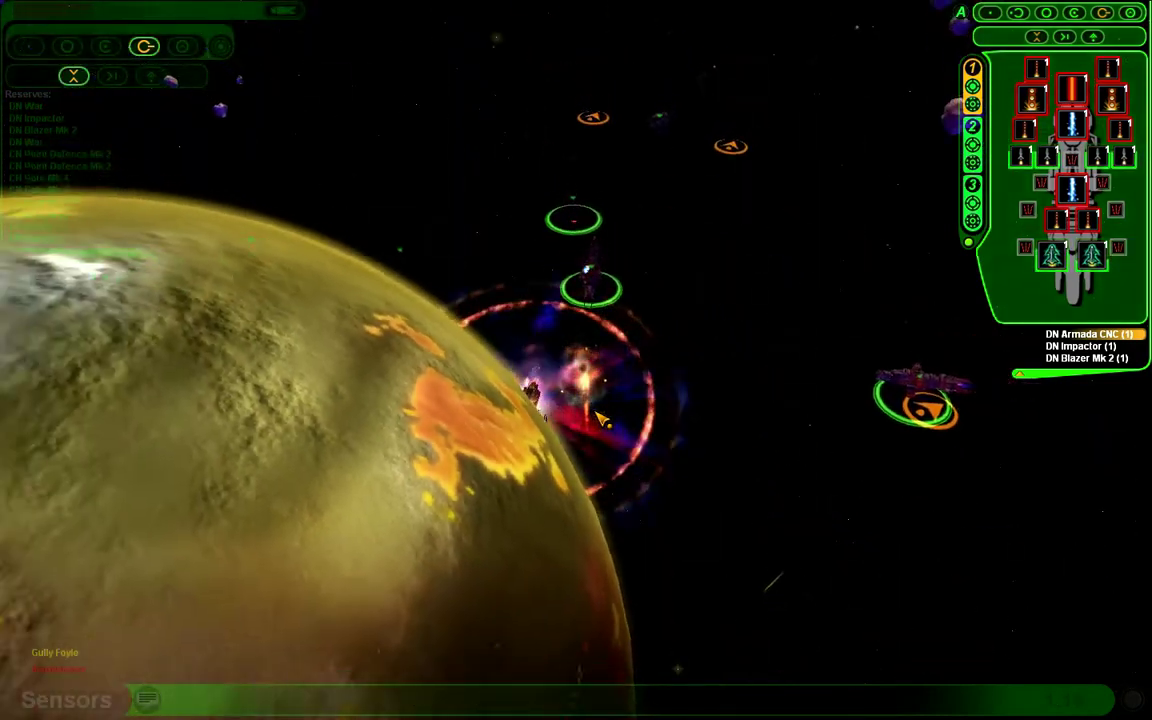
scroll(602, 420, "down", 3)
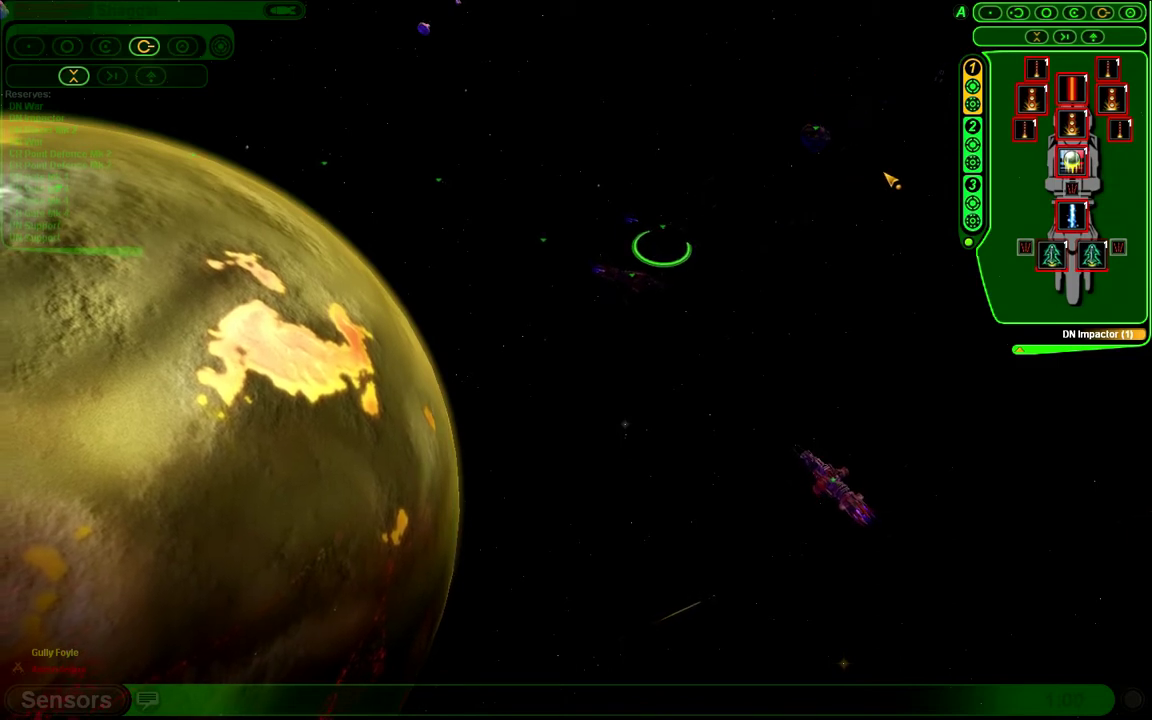
Step: Box-select the three warships and watch combat until the 'Round draw.' notice appears
left_click_drag(908, 598, 905, 596)
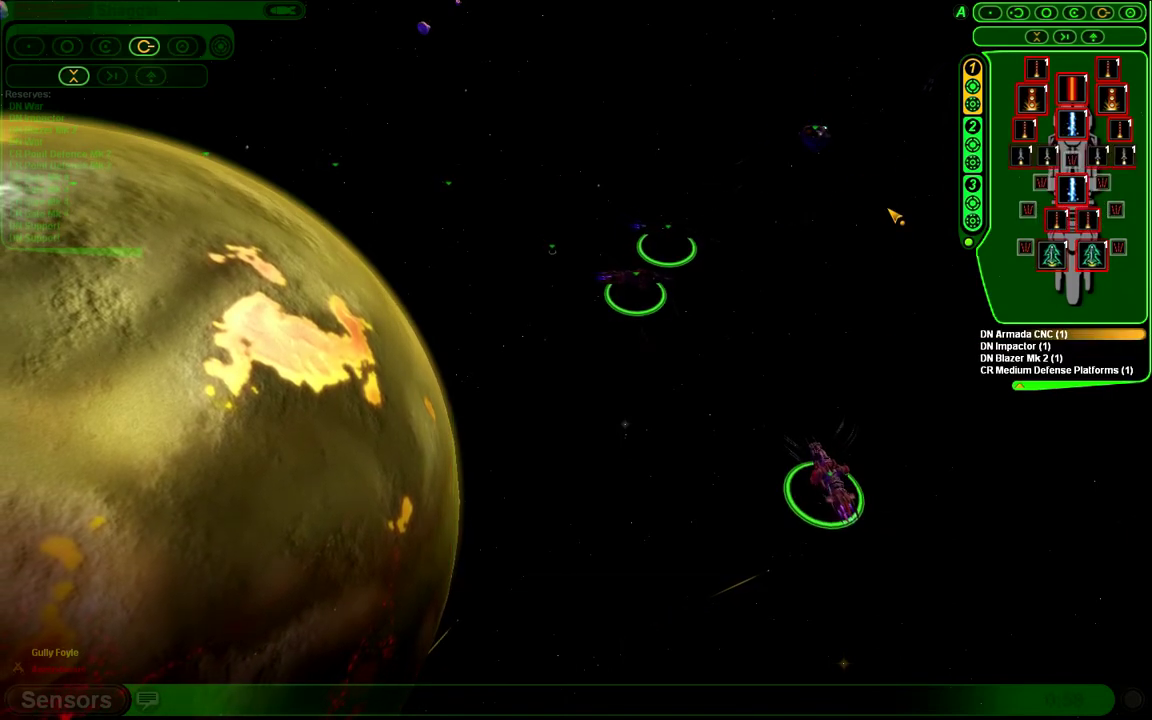
scroll(928, 98, "down", 5)
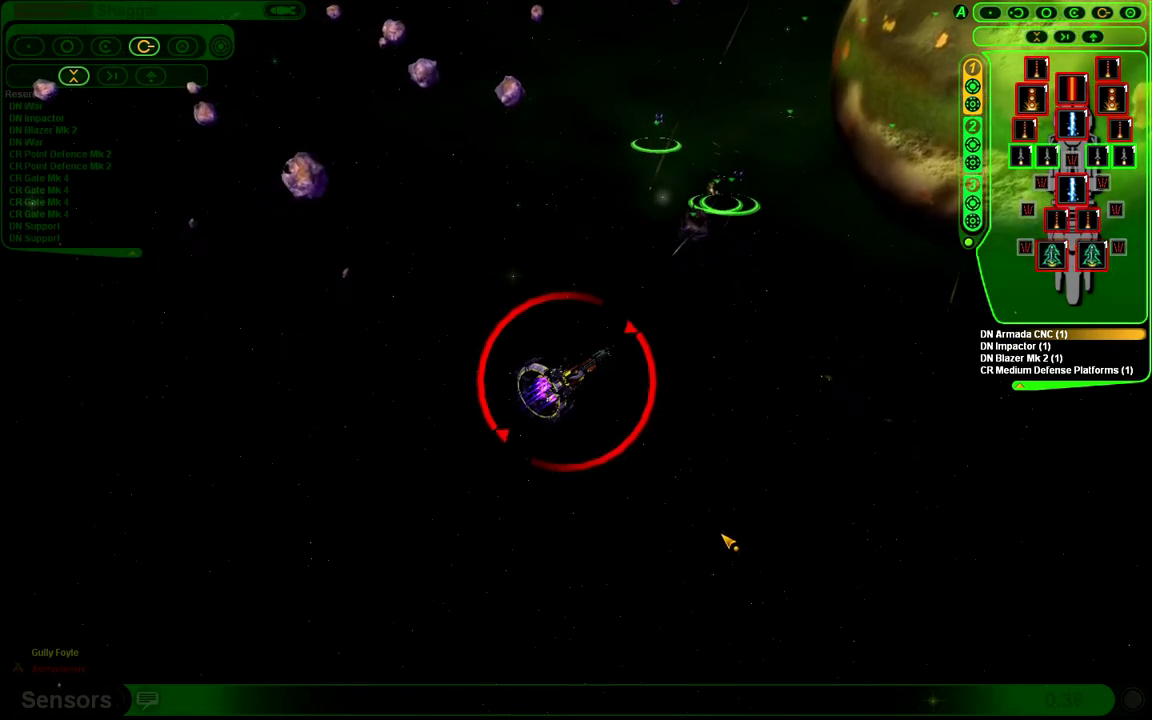
scroll(728, 541, "down", 3)
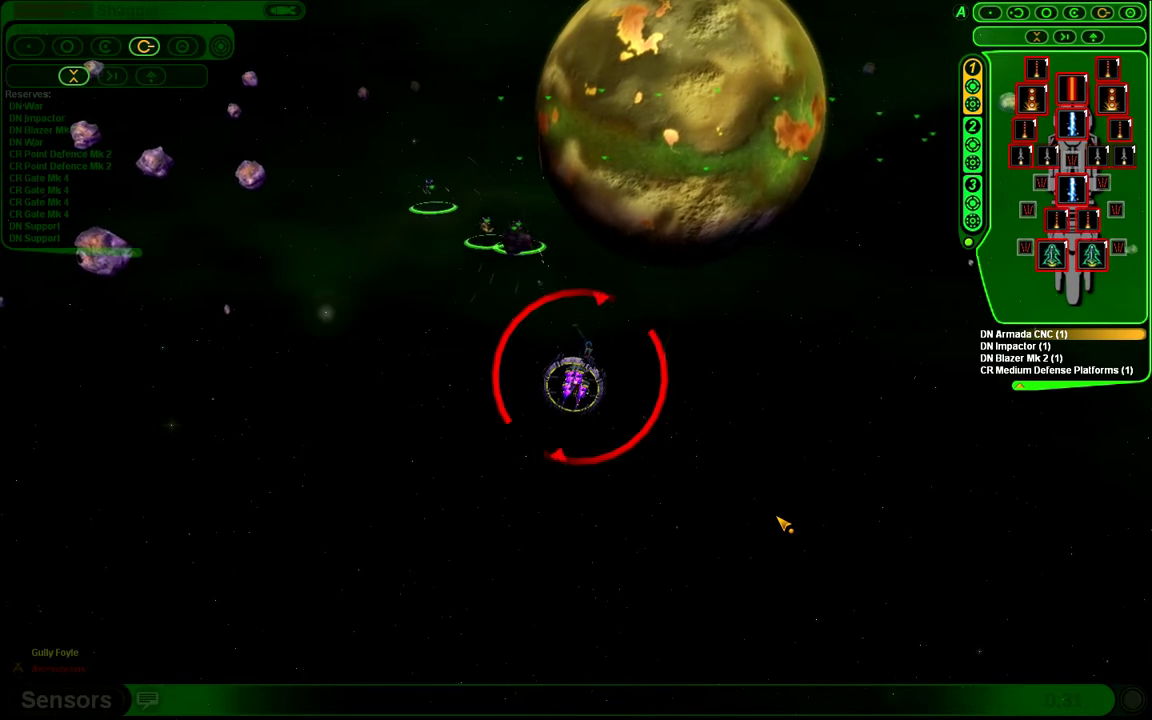
mouse_move(783, 524)
left_mouse_down()
mouse_move(760, 415)
mouse_move(765, 432)
left_mouse_up()
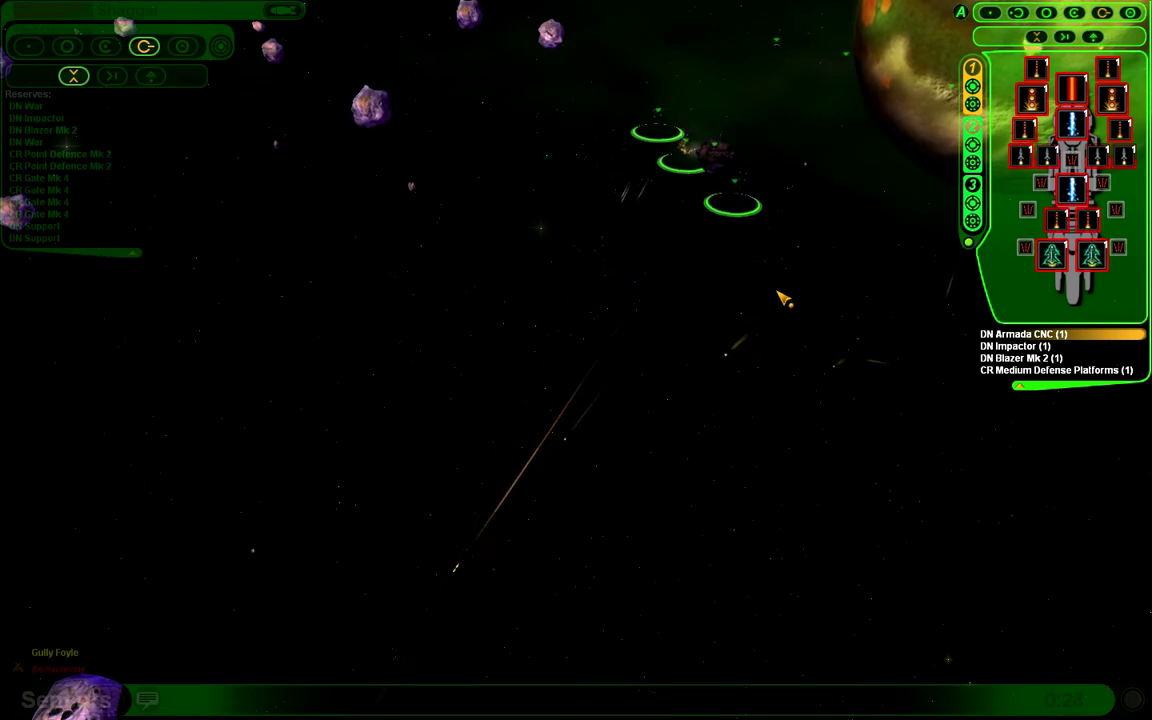
scroll(688, 158, "up", 3)
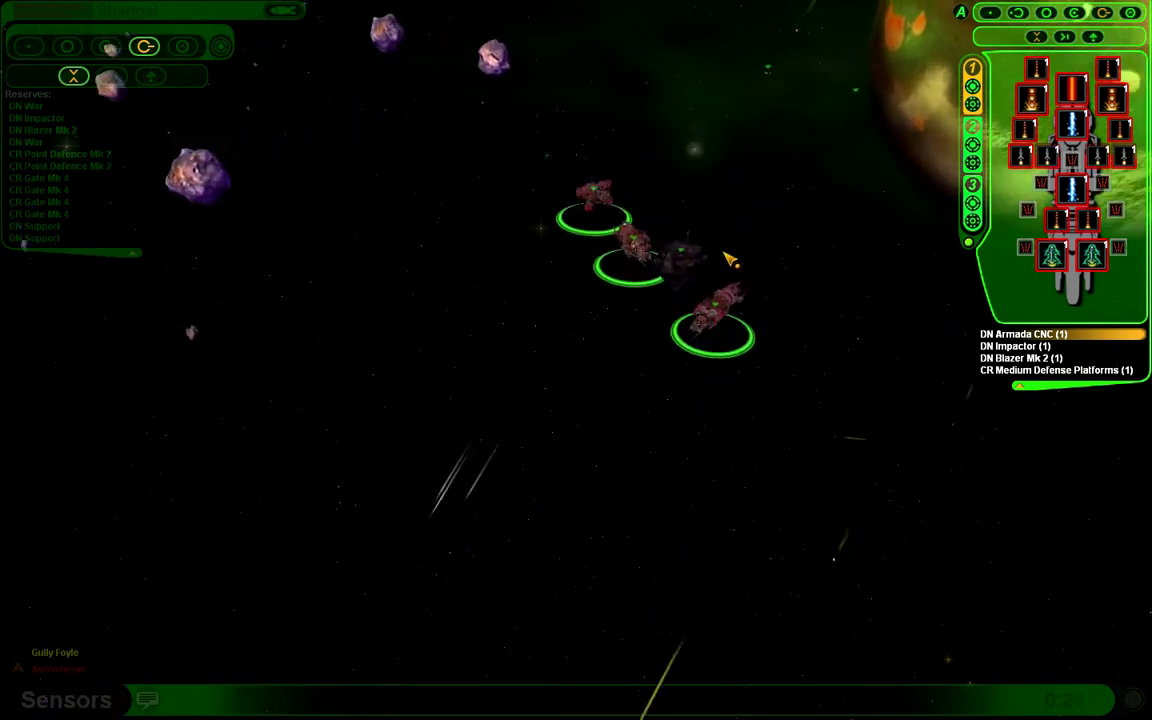
scroll(650, 380, "up", 3)
scroll(630, 500, "up", 3)
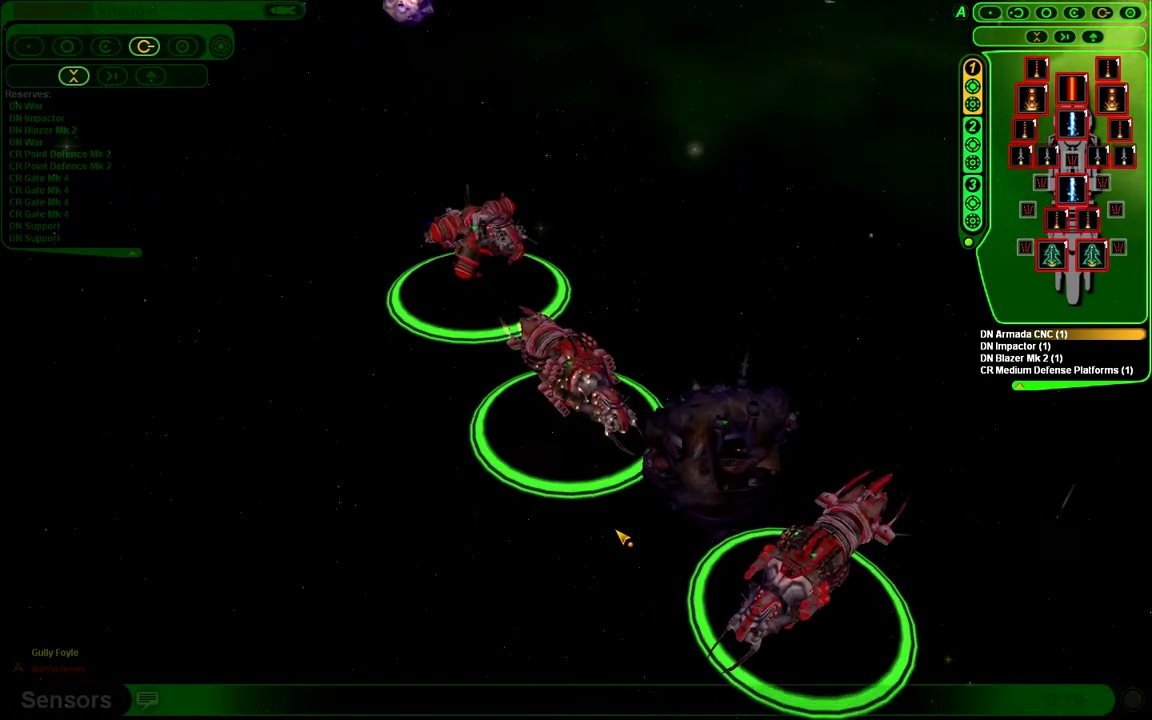
scroll(622, 538, "up", 2)
scroll(622, 540, "up", 2)
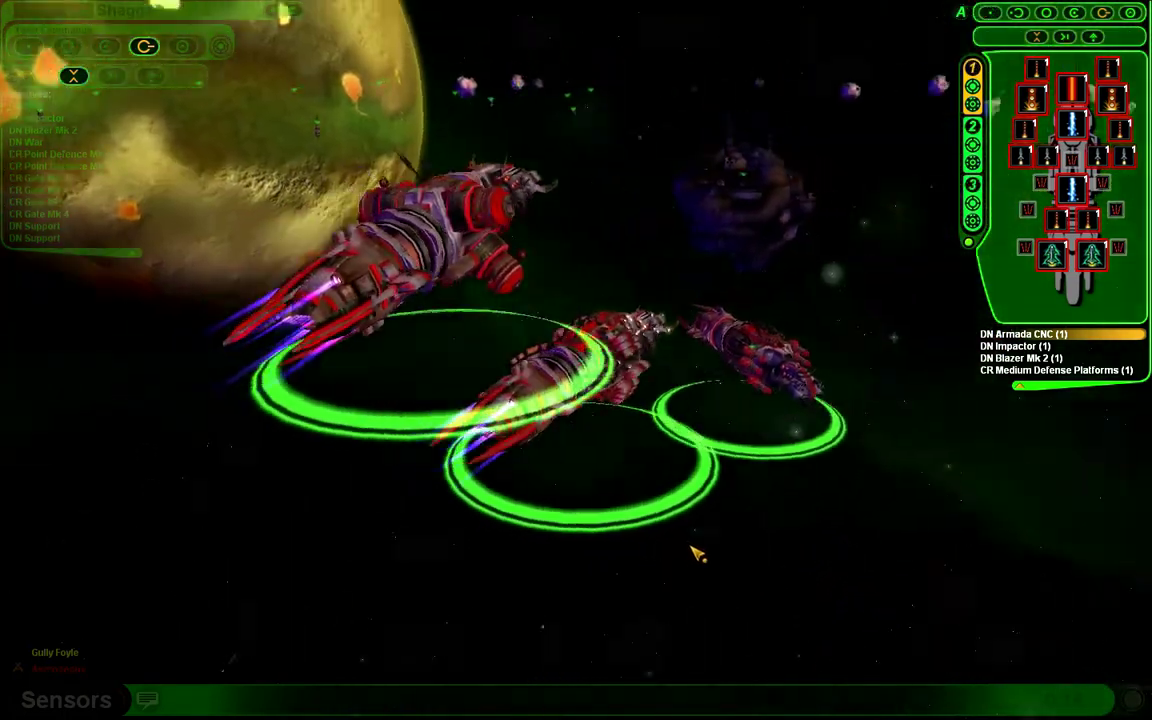
mouse_move(685, 556)
left_mouse_down()
mouse_move(921, 540)
mouse_move(885, 550)
left_mouse_up()
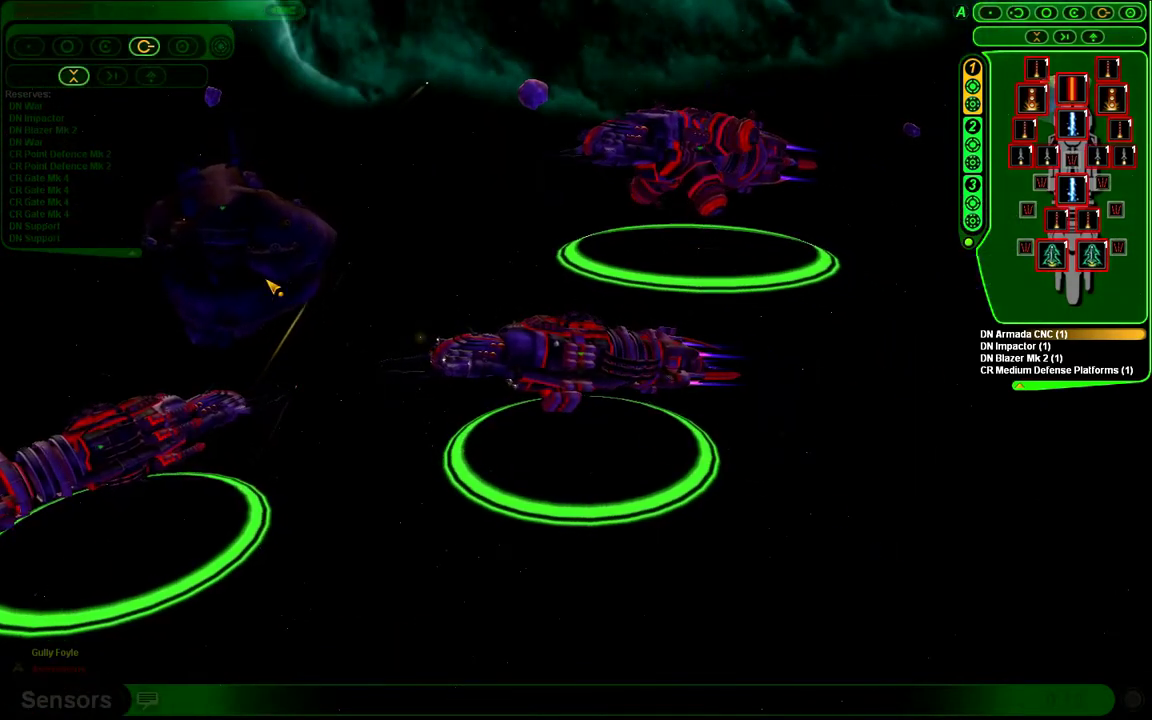
mouse_move(284, 300)
left_mouse_down()
mouse_move(628, 487)
mouse_move(660, 532)
mouse_move(607, 498)
left_mouse_up()
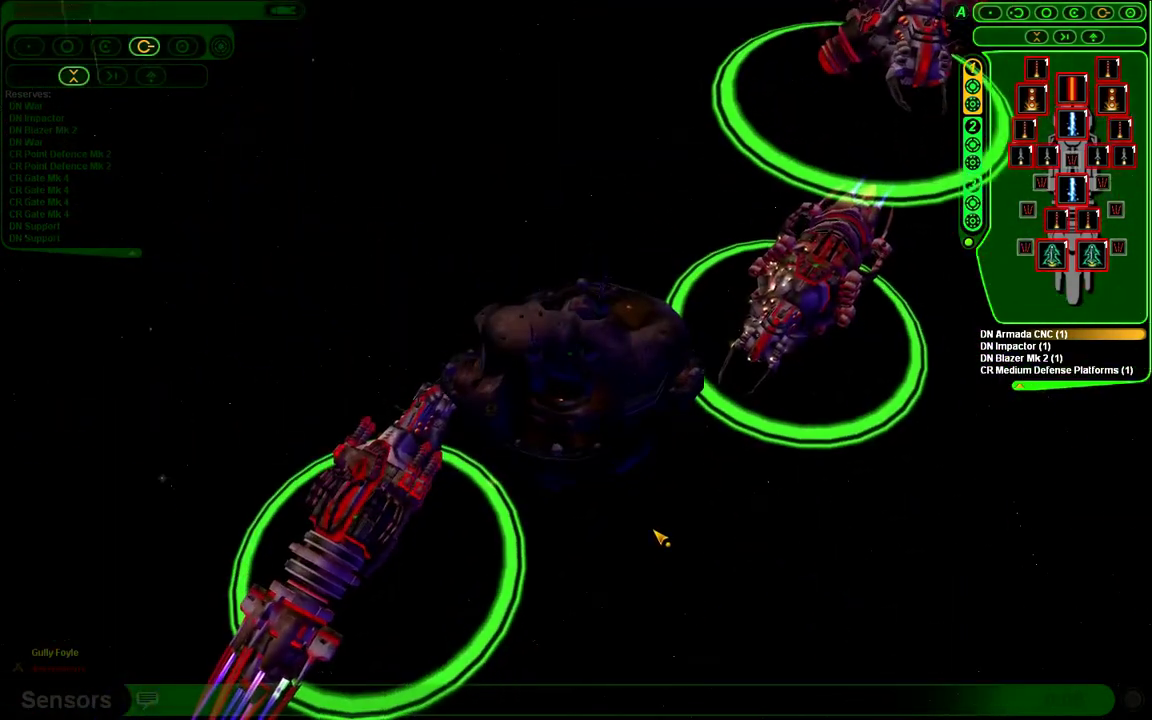
scroll(607, 498, "down", 3)
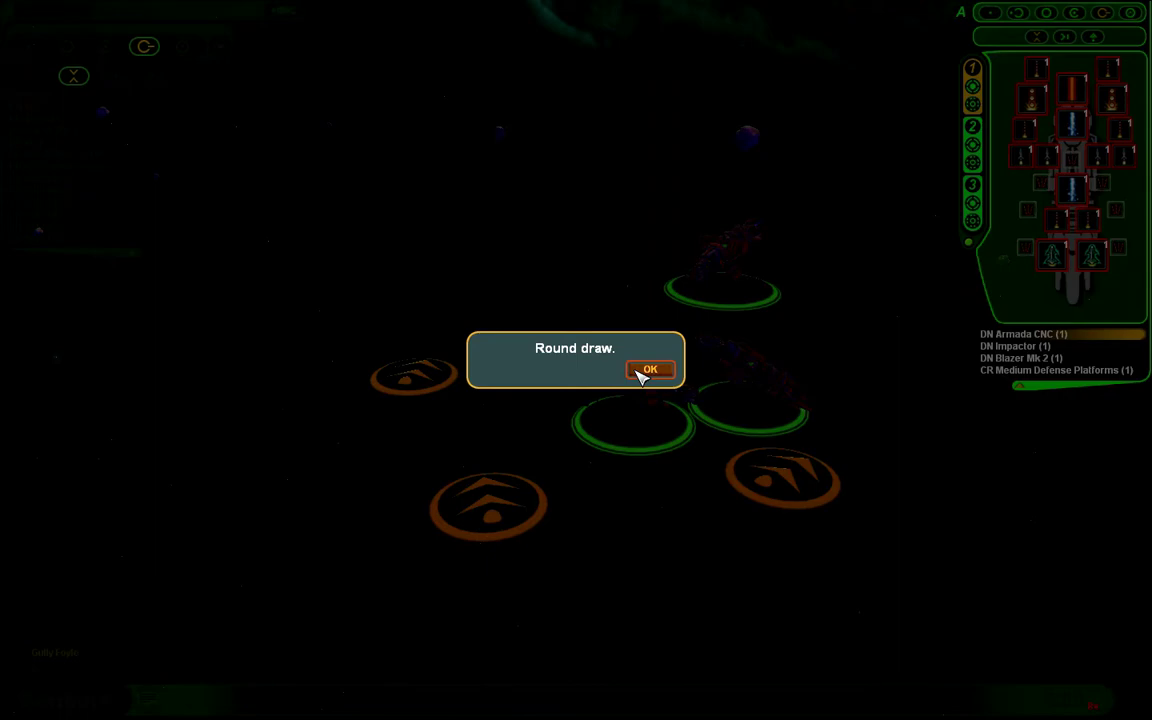
Step: Repair Phi Fleet 15 and Shaggai with Repair All, then view Shaggai's buildable designs
left_click(648, 372)
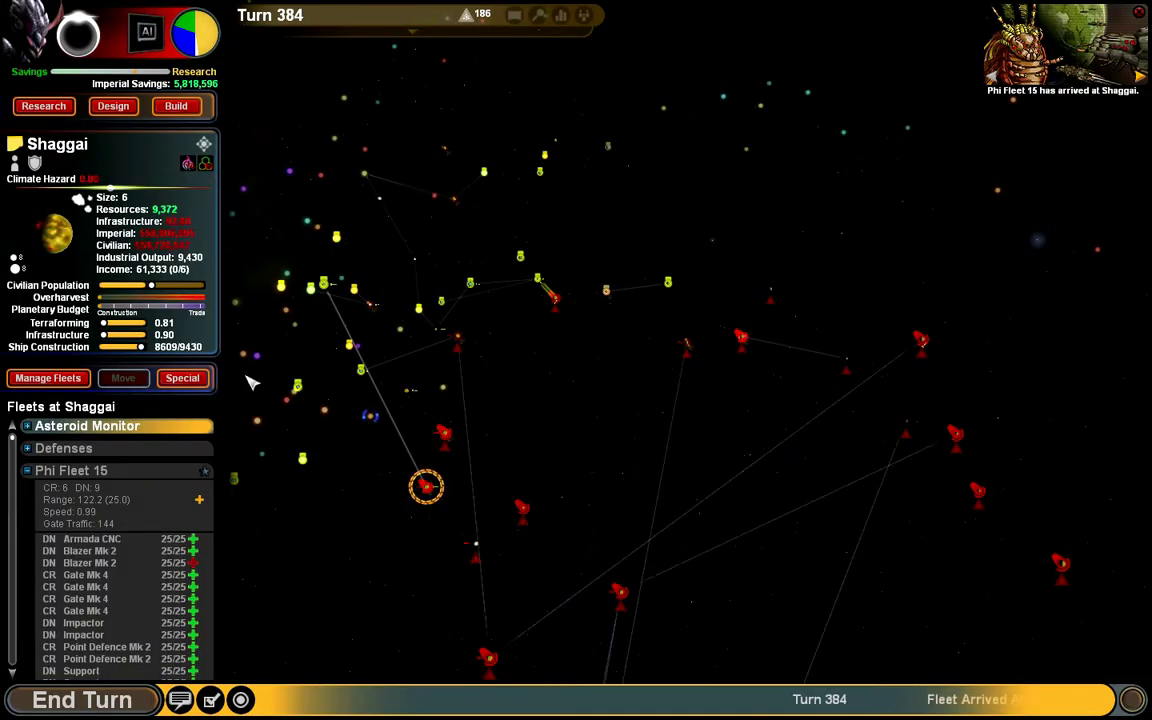
left_click(182, 378)
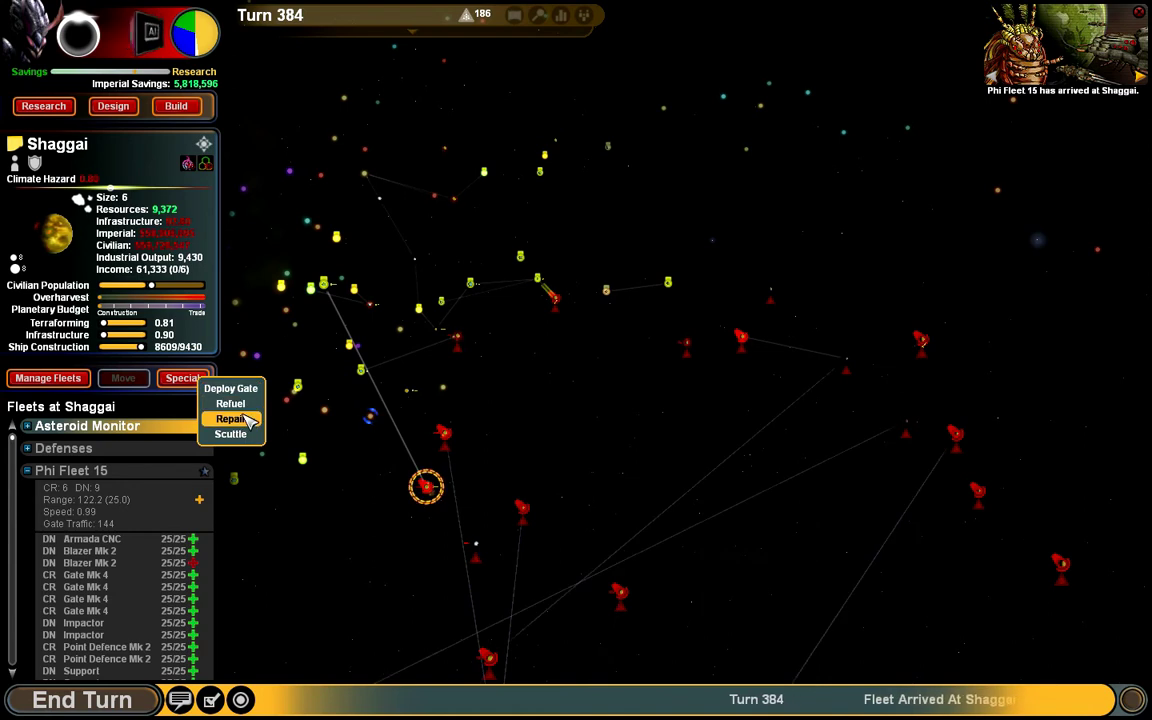
left_click(231, 418)
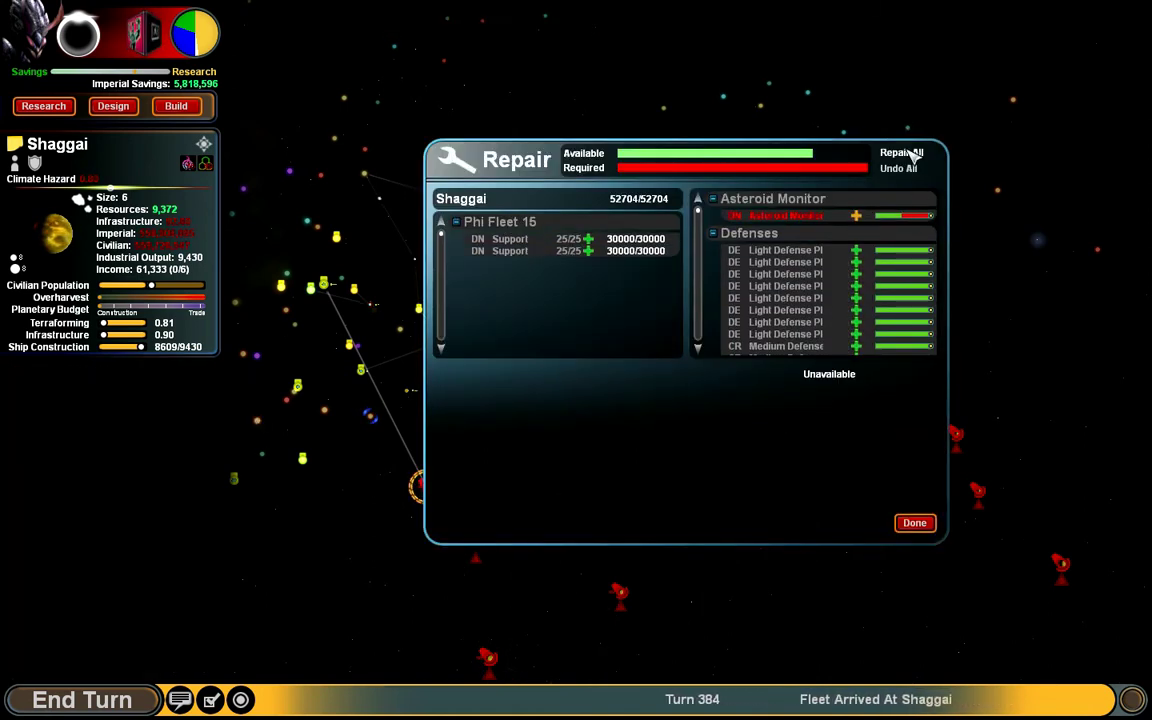
left_click(908, 152)
scroll(888, 310, "down", 3)
scroll(870, 300, "down", 3)
scroll(850, 295, "down", 2)
scroll(843, 296, "down", 2)
scroll(843, 296, "up", 3)
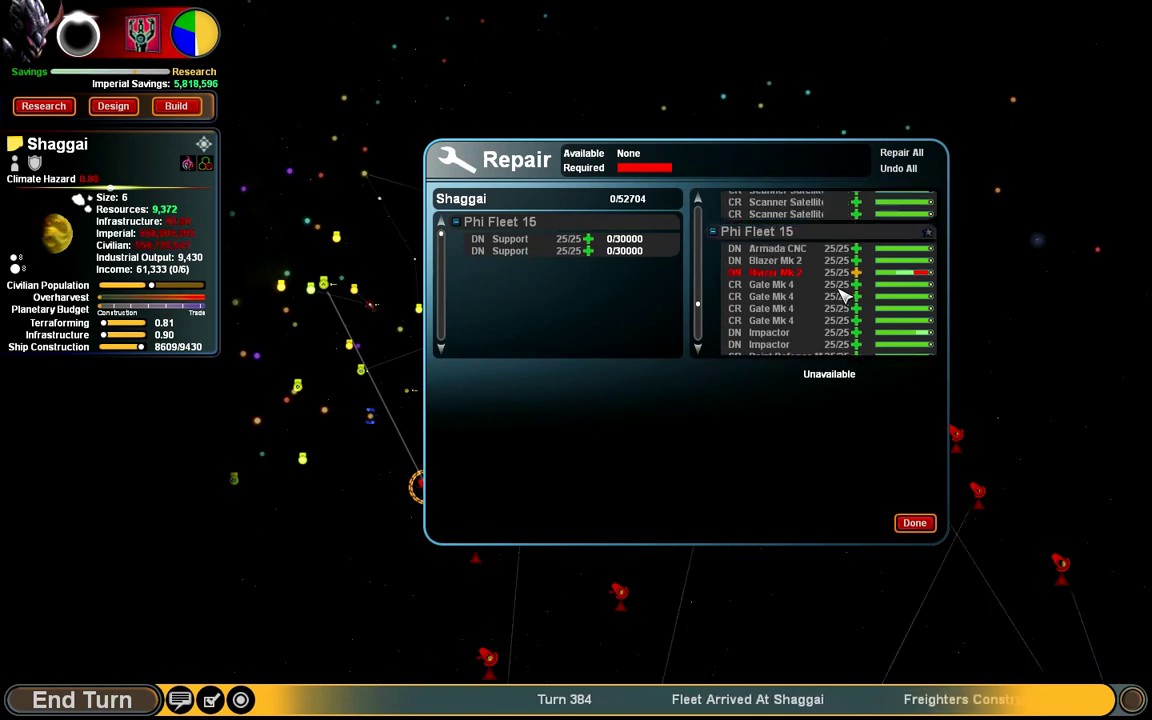
scroll(843, 296, "up", 3)
scroll(843, 296, "up", 3)
scroll(843, 296, "up", 2)
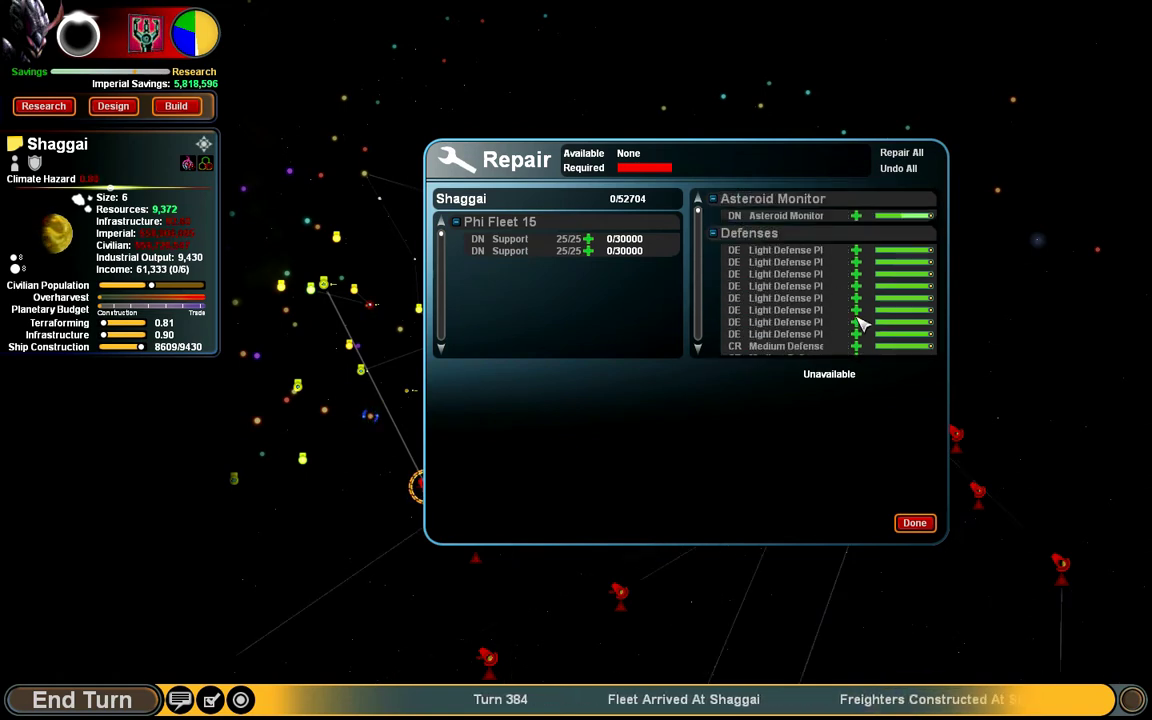
left_click(915, 523)
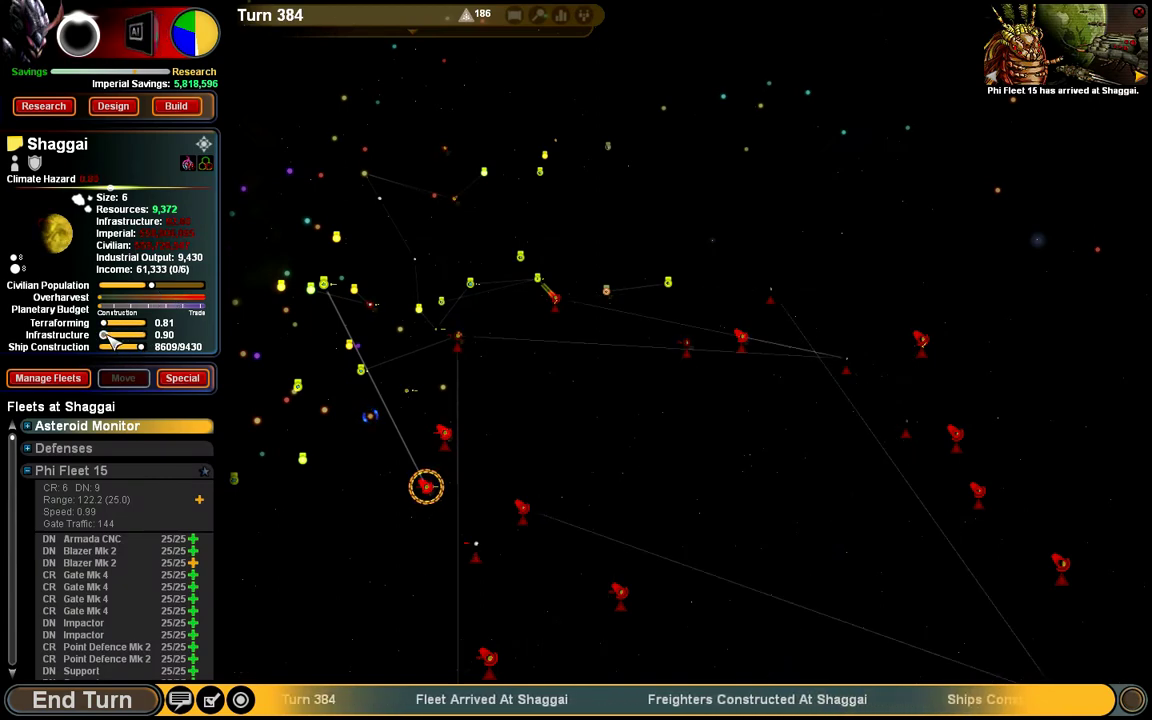
left_click(175, 106)
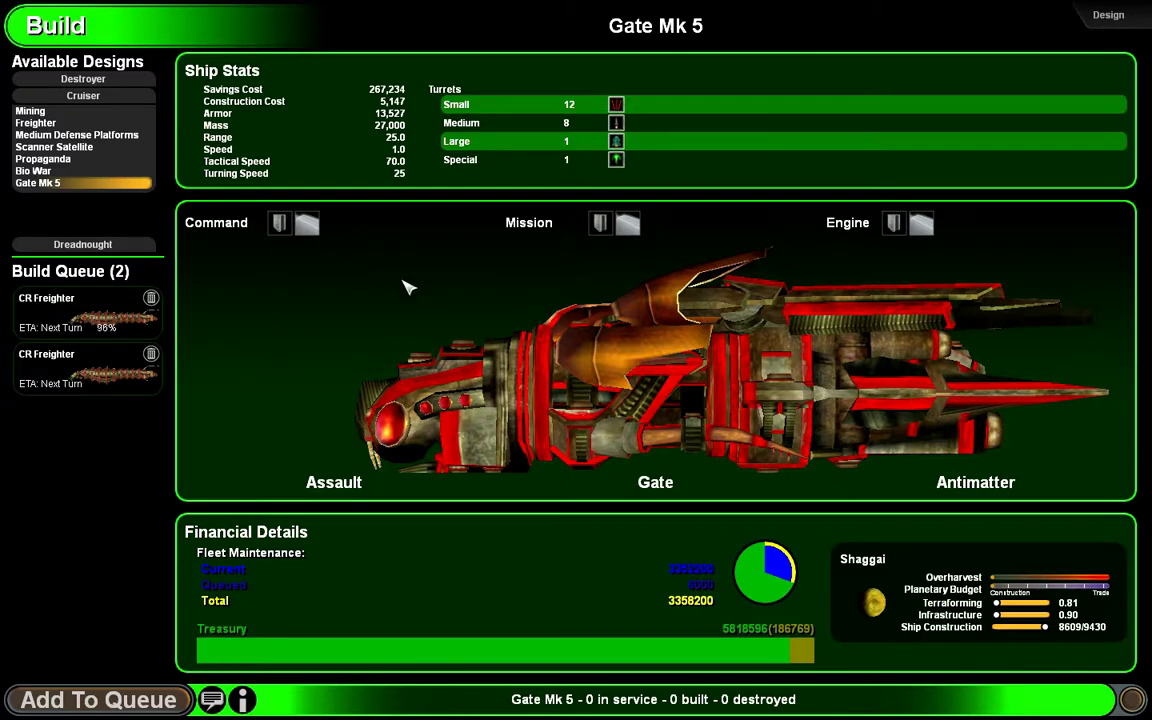
Step: Return to the galaxy map, start a Beta Fleet 15 move from Prion, then select Mamoru
left_click(1132, 699)
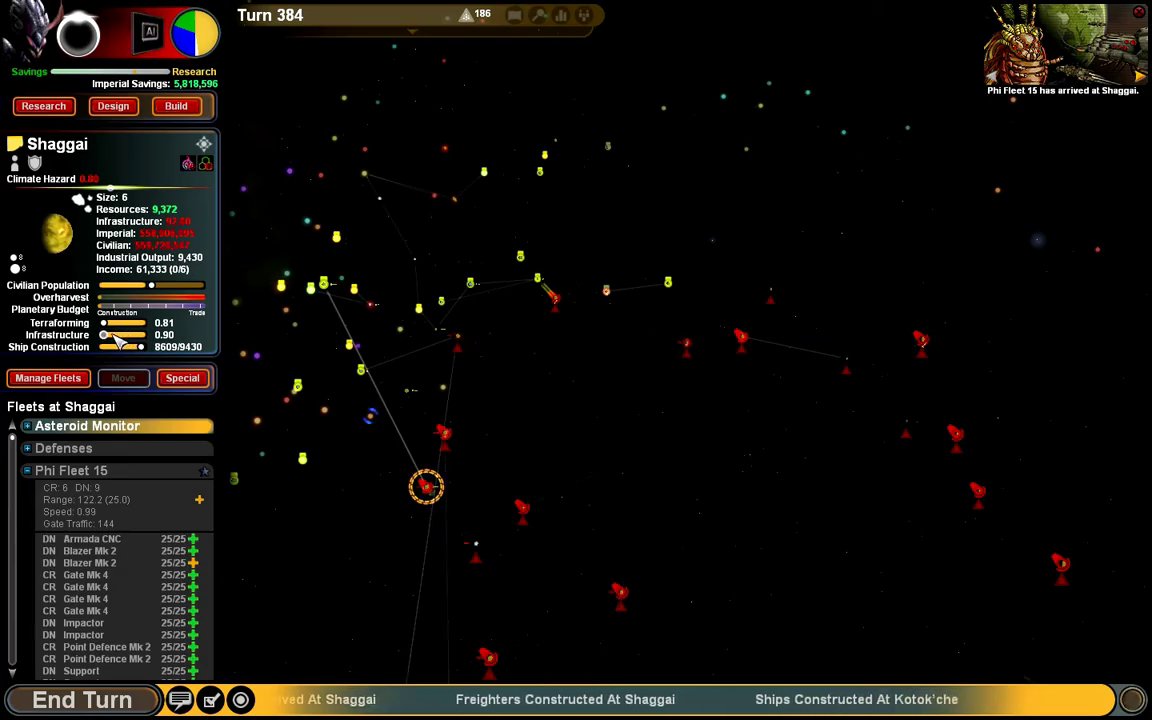
scroll(600, 350, "down", 3)
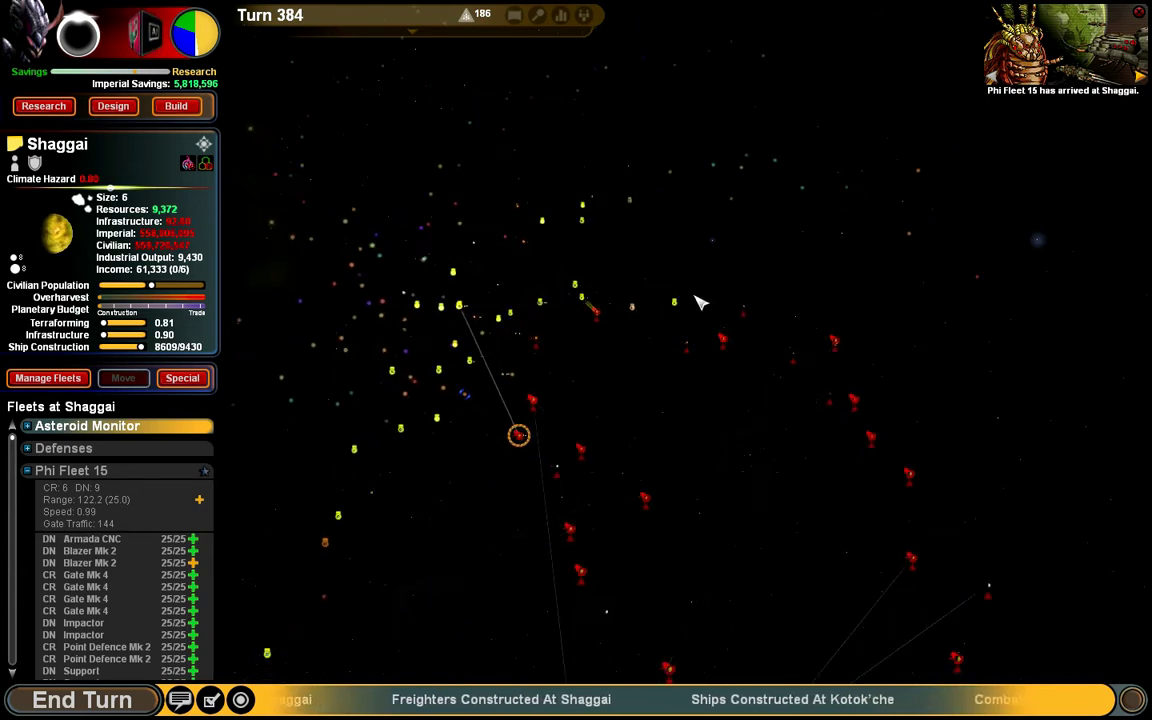
left_click(700, 352)
left_click(123, 378)
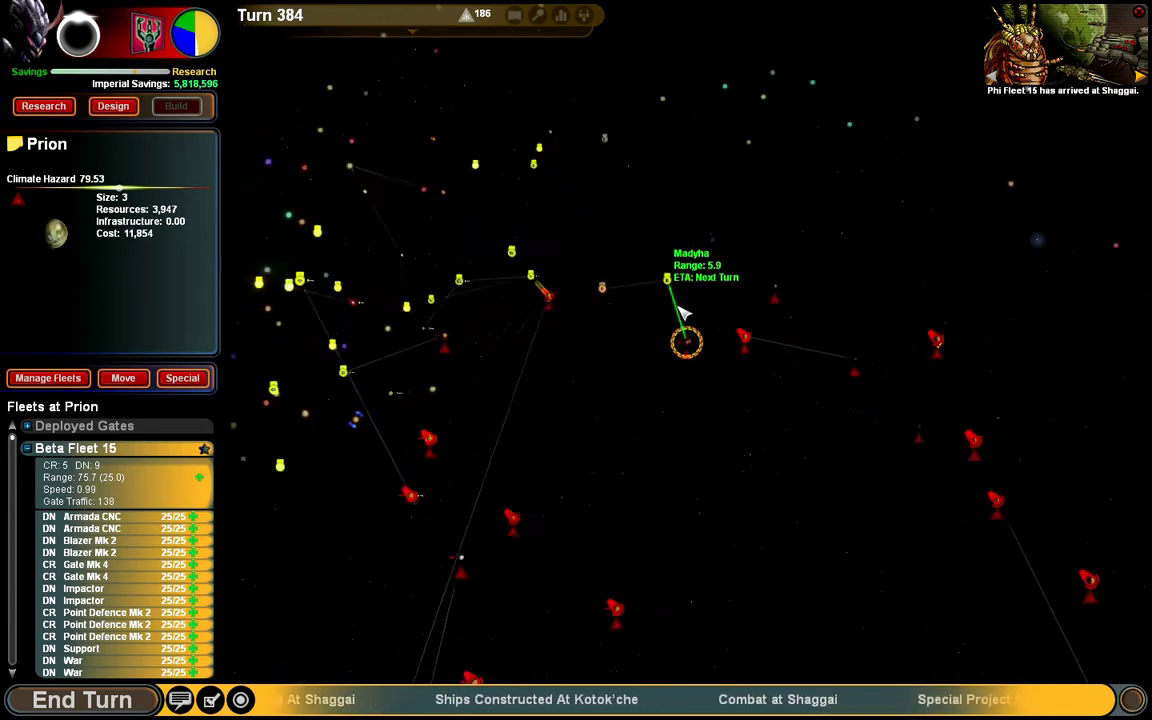
scroll(680, 312, "up", 5)
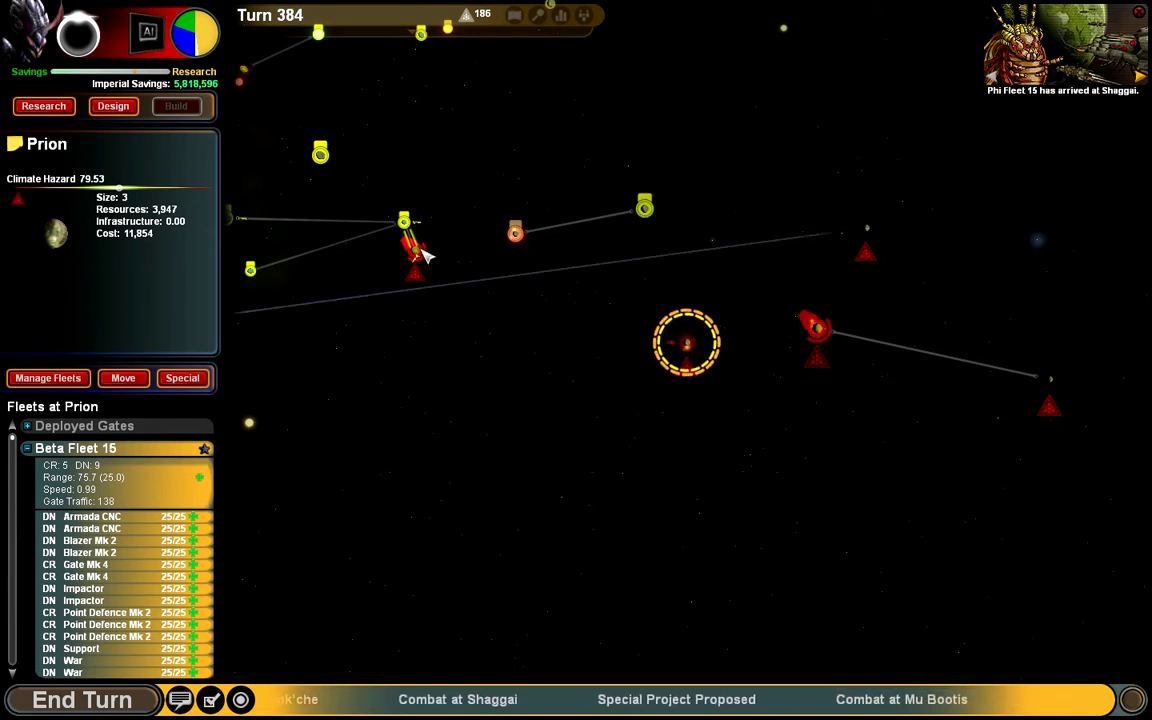
scroll(425, 255, "down", 3)
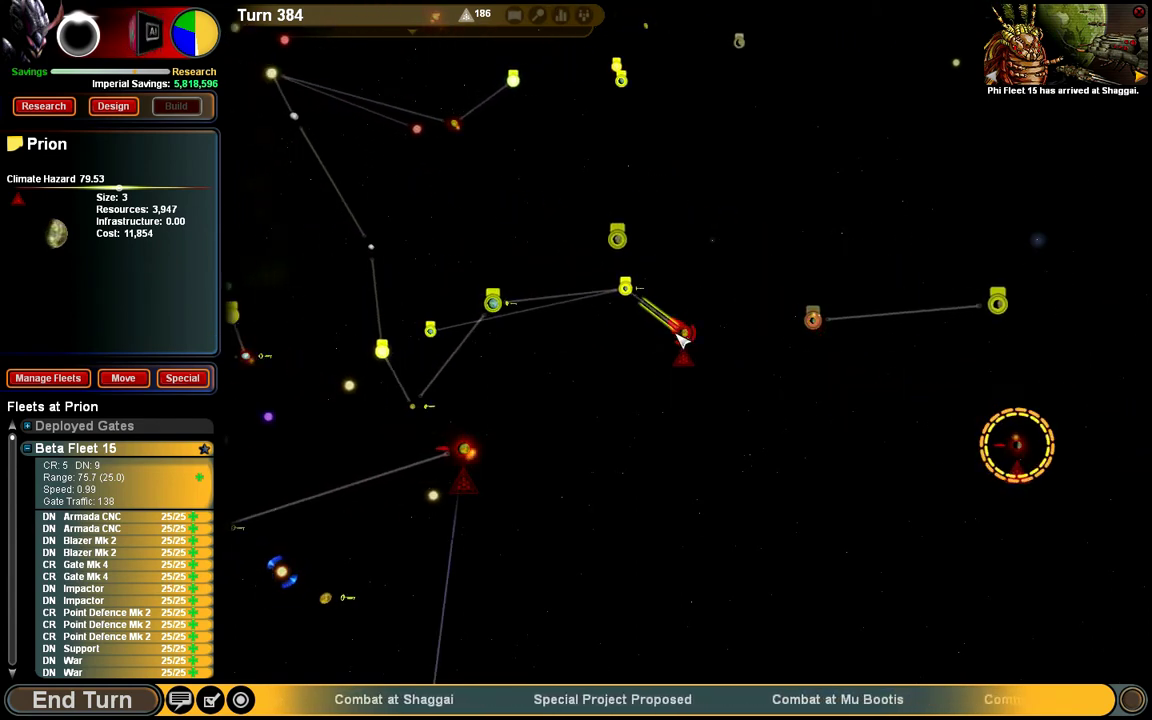
scroll(688, 348, "up", 5)
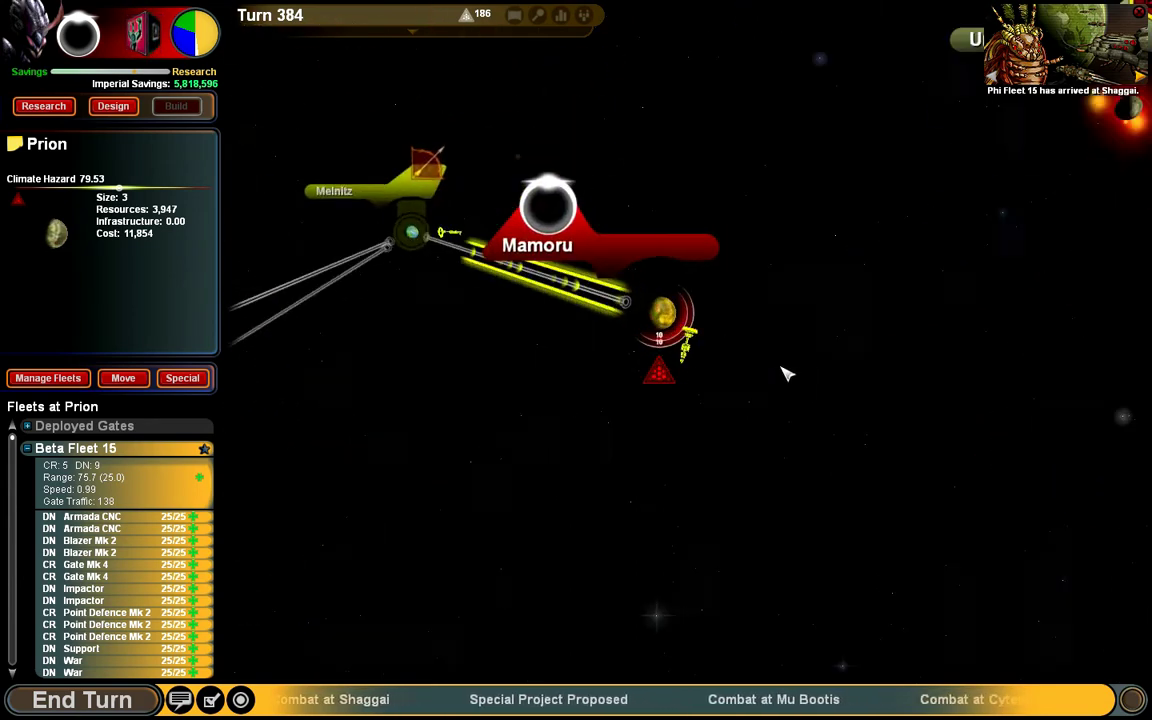
left_click(659, 320)
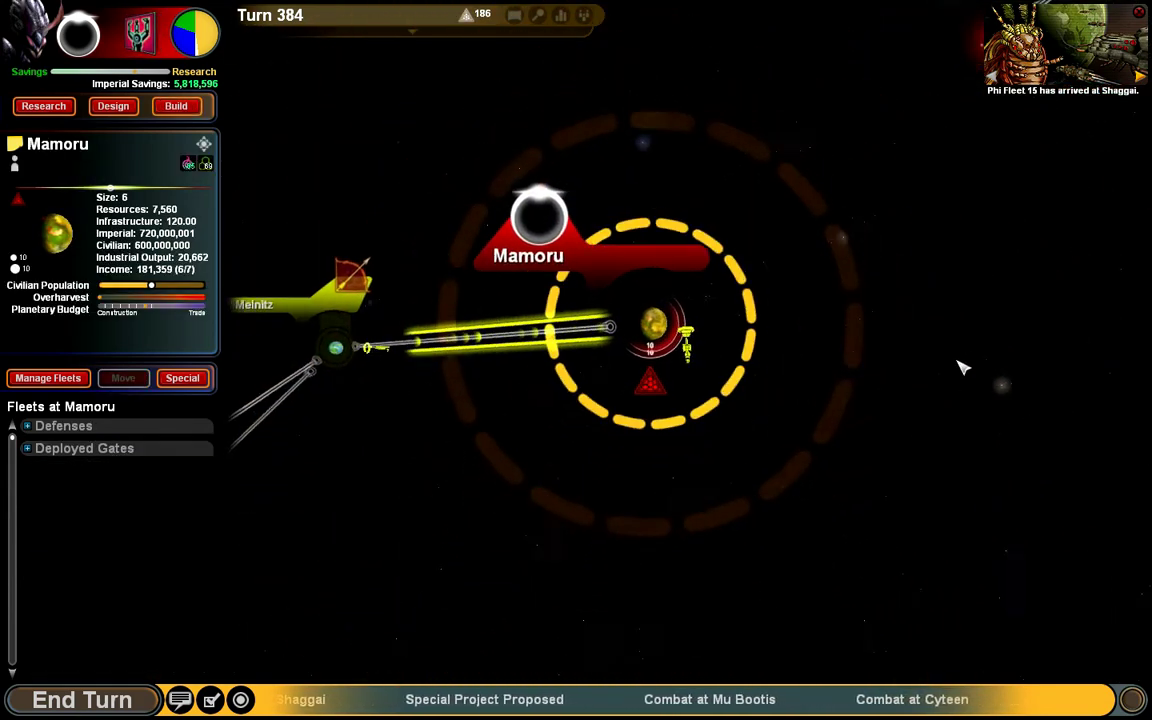
scroll(957, 368, "down", 3)
scroll(900, 360, "down", 3)
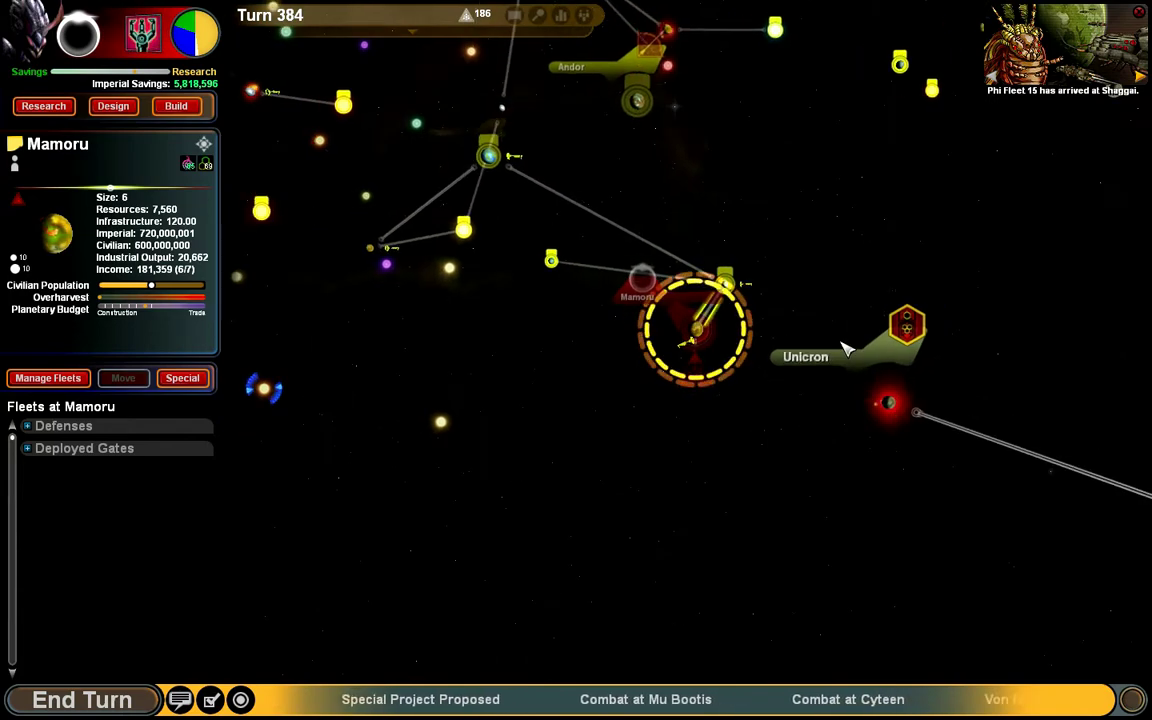
scroll(845, 348, "down", 3)
scroll(848, 355, "down", 2)
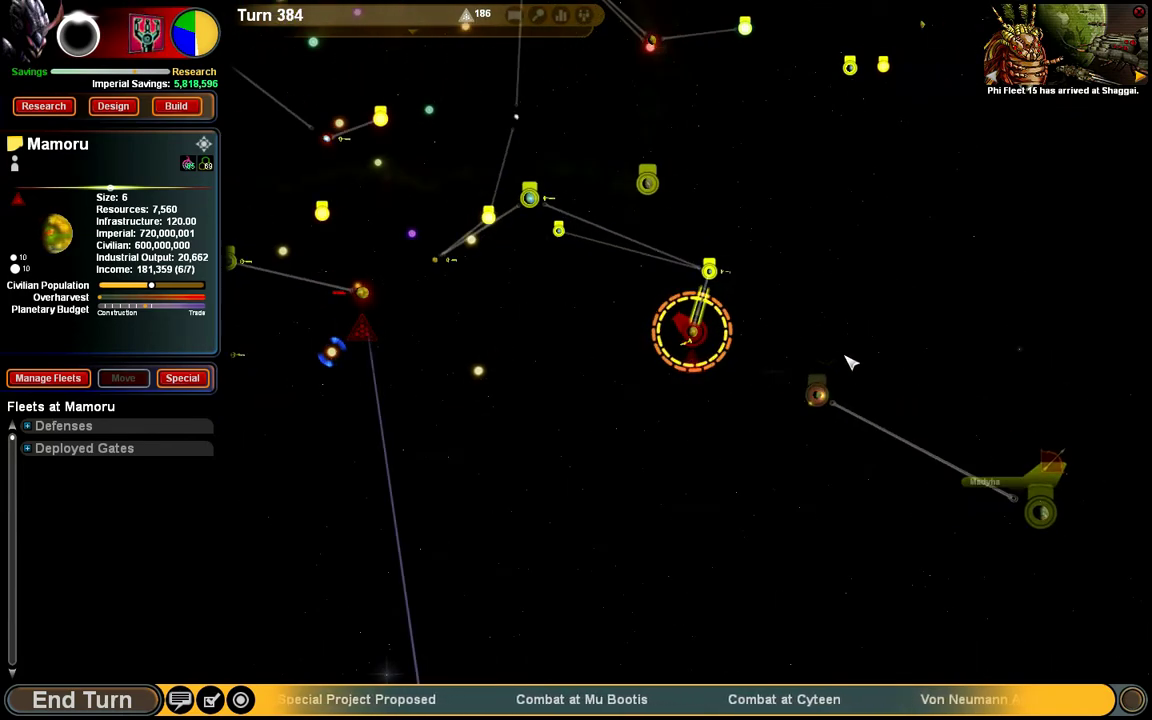
scroll(848, 362, "down", 3)
scroll(860, 370, "down", 3)
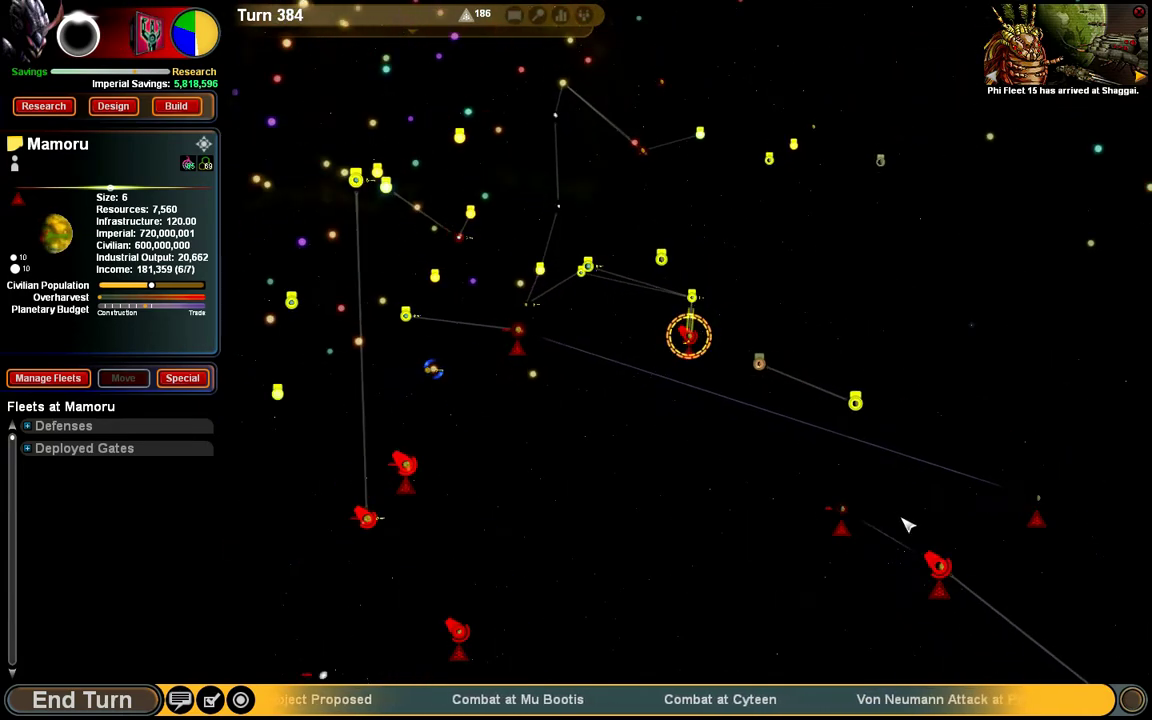
Step: Order Beta Fleet 15 at Prion to move to Mamoru
left_click(847, 514)
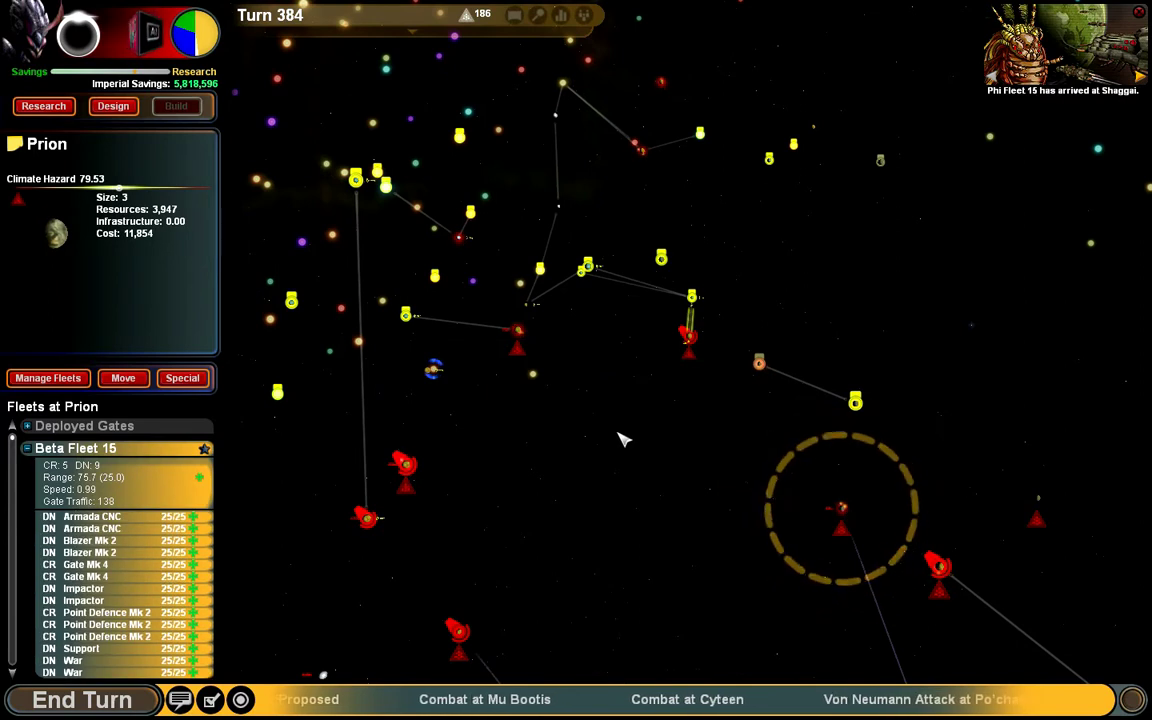
left_click(124, 378)
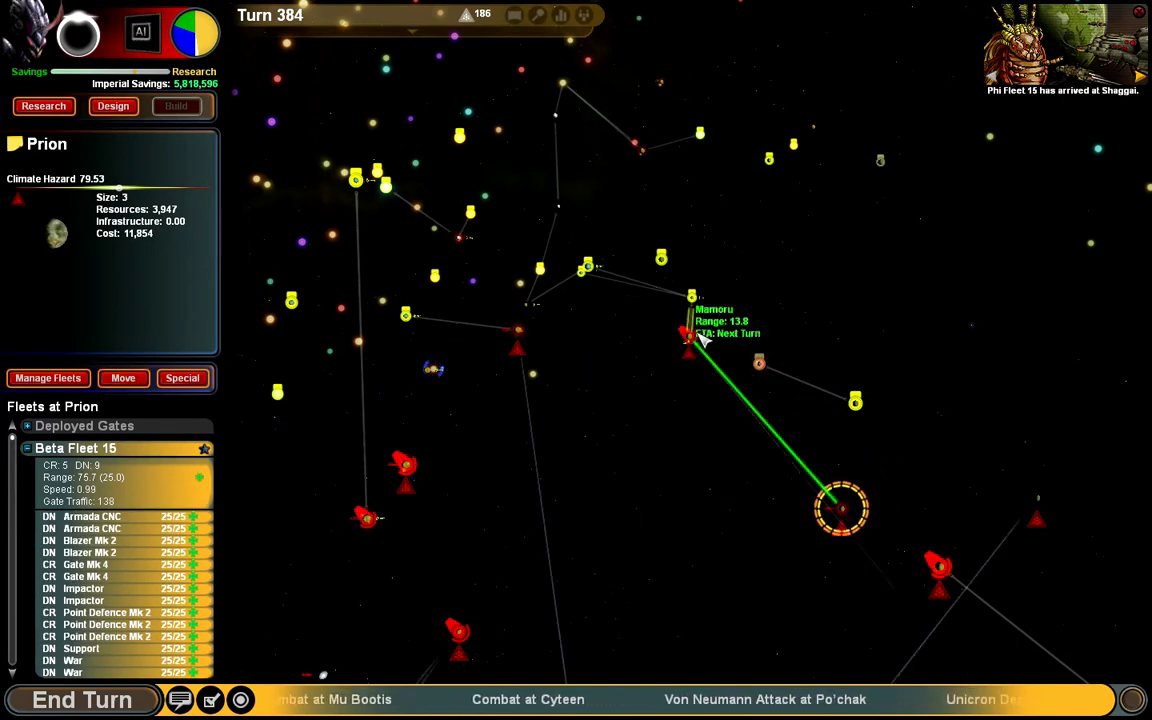
left_click(700, 338)
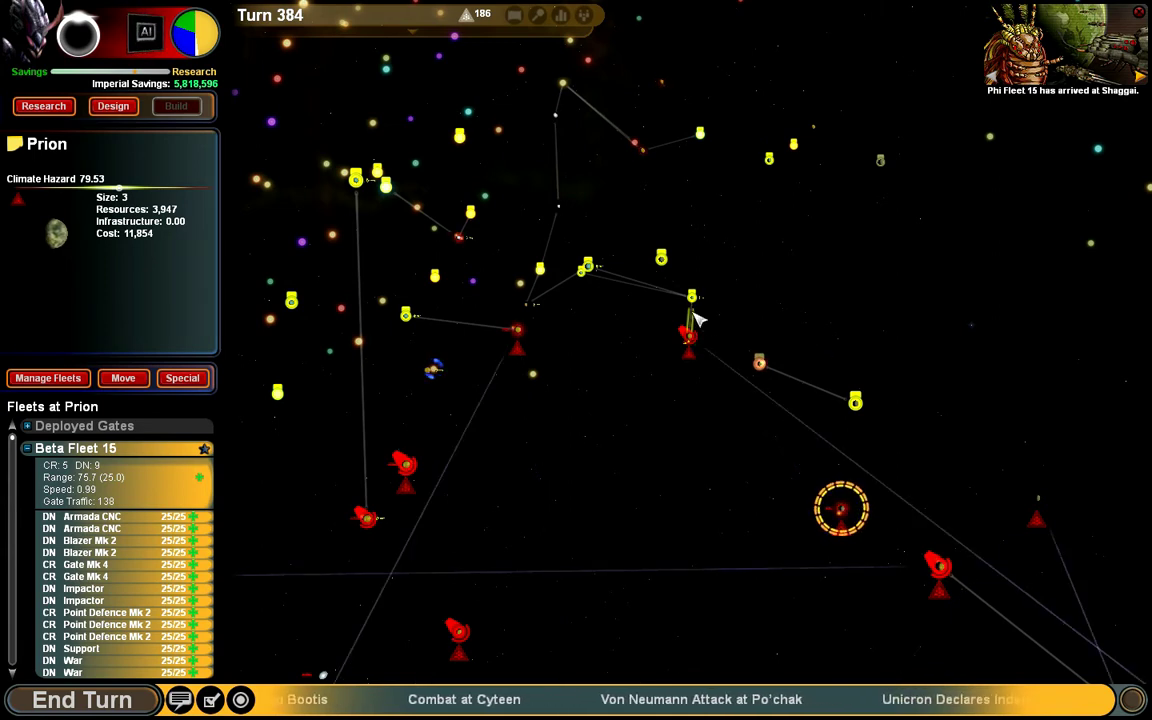
Step: Dismiss the sensor data report and page notifications to the Shaggai combat report
left_click(1136, 18)
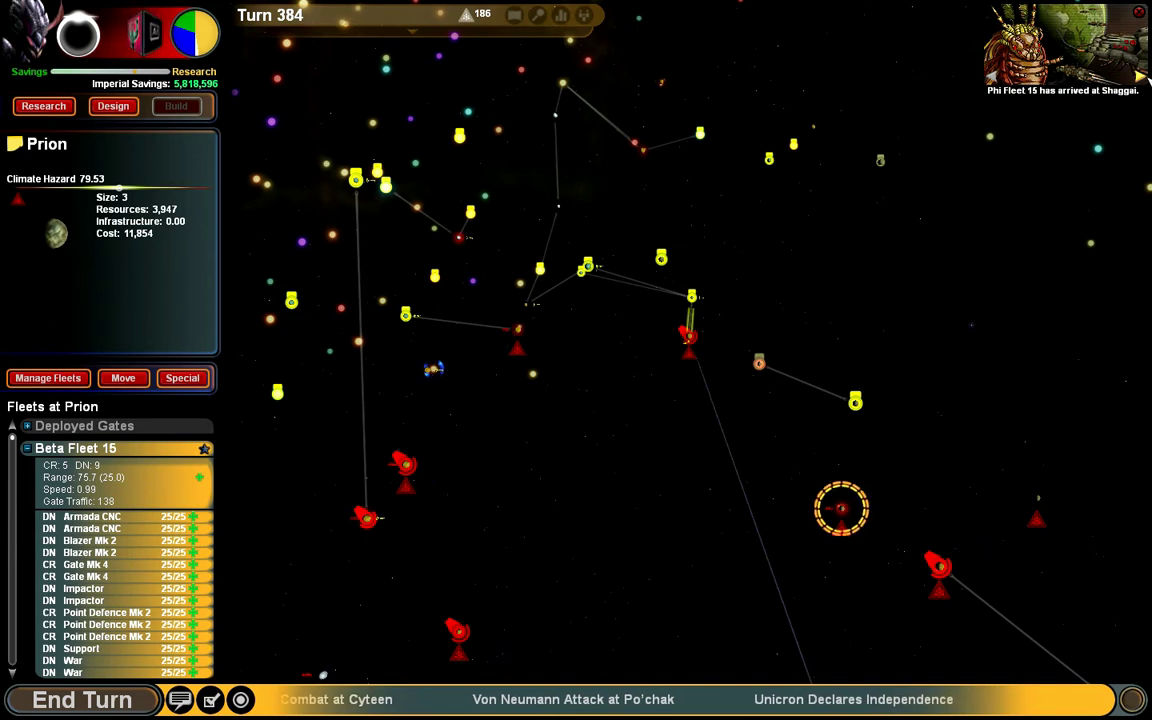
left_click(1141, 77)
left_click(1141, 77)
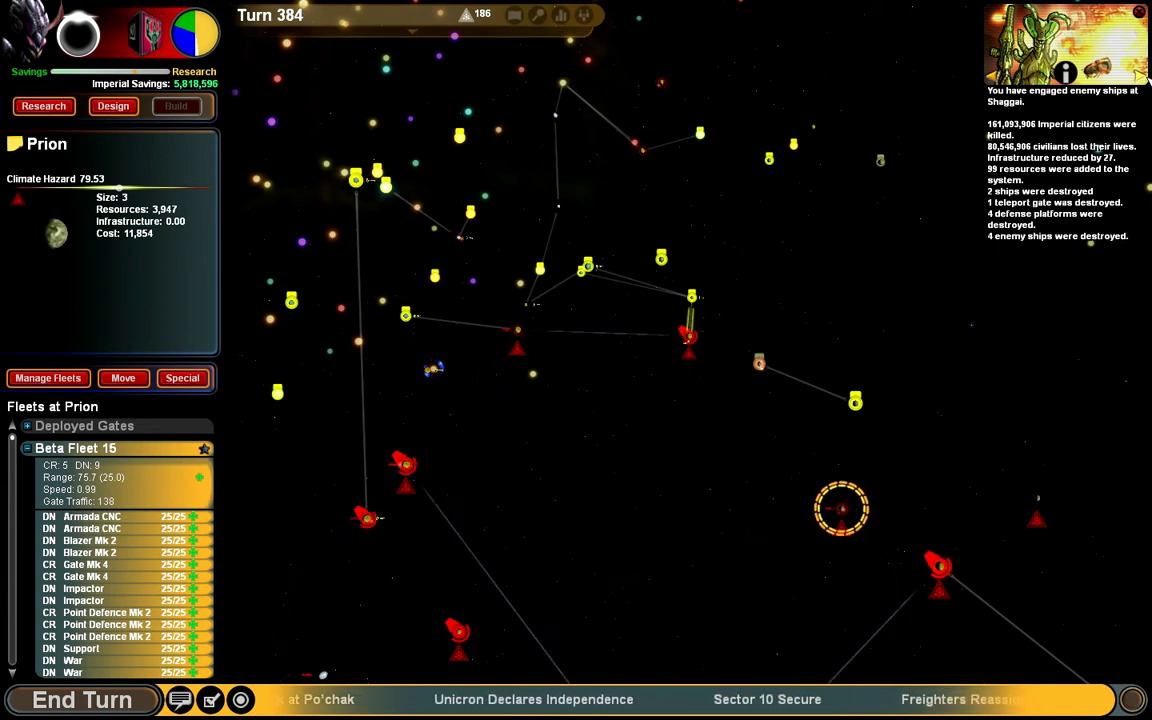
Step: Deploy a Gate Mk 4 from Phi Fleet 15 at Shaggai
left_click(368, 518)
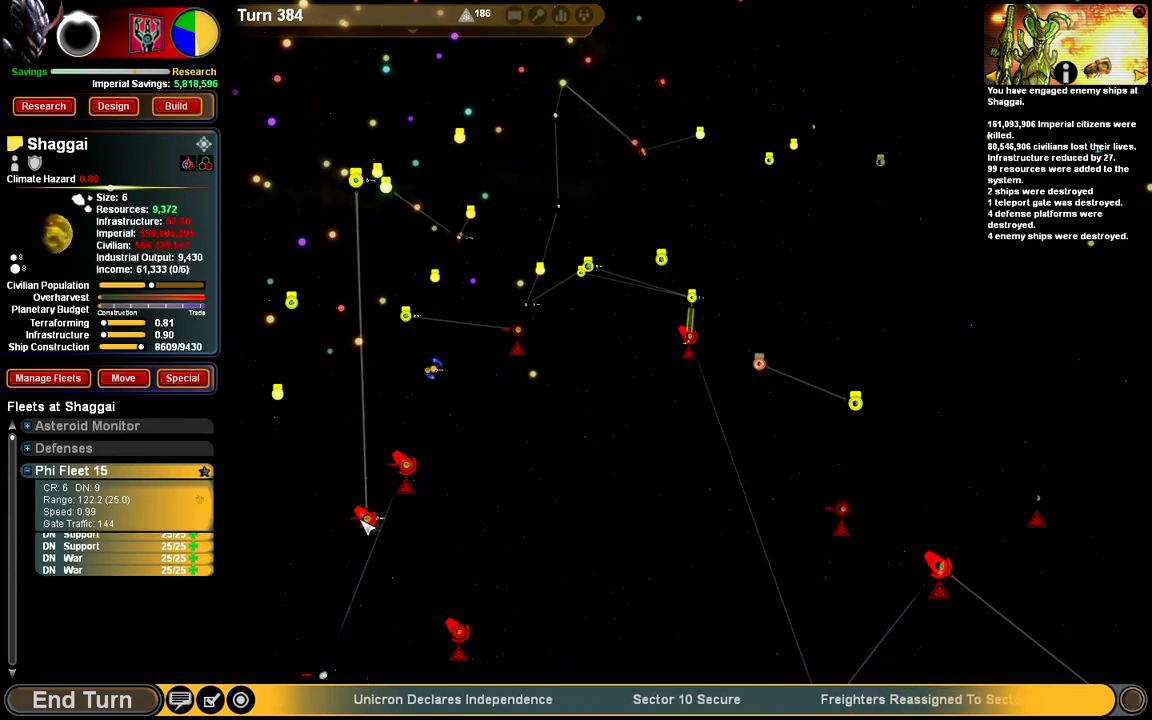
left_click(182, 378)
left_click(190, 445)
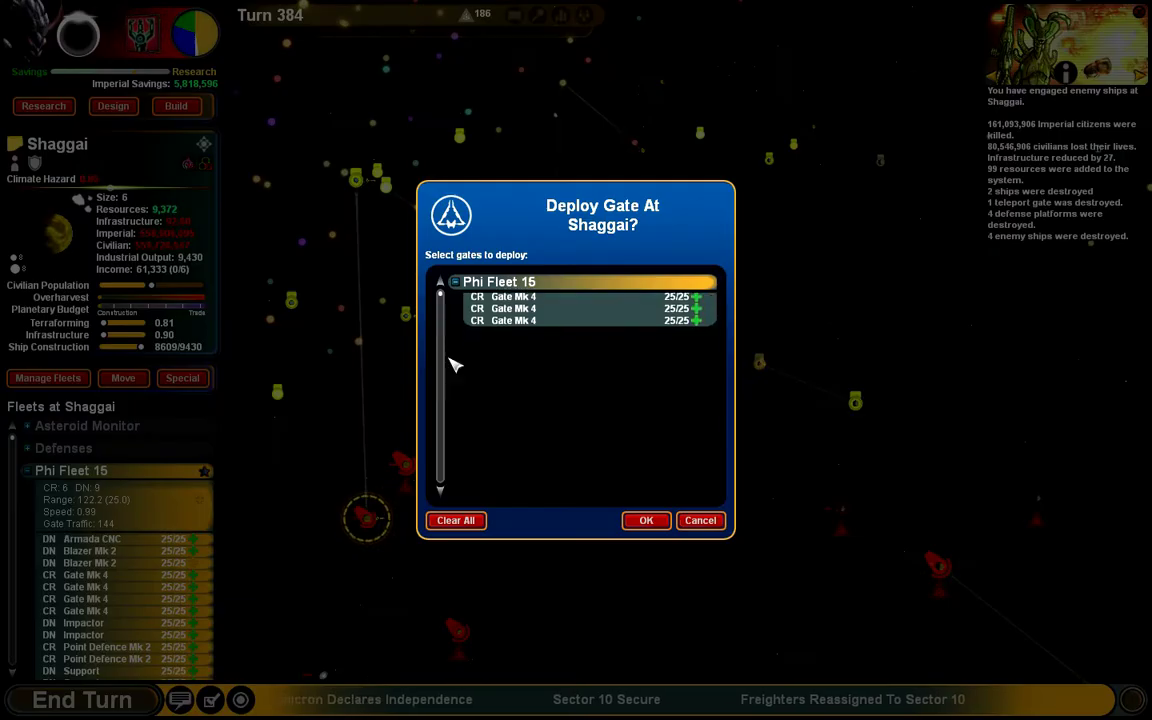
left_click(648, 520)
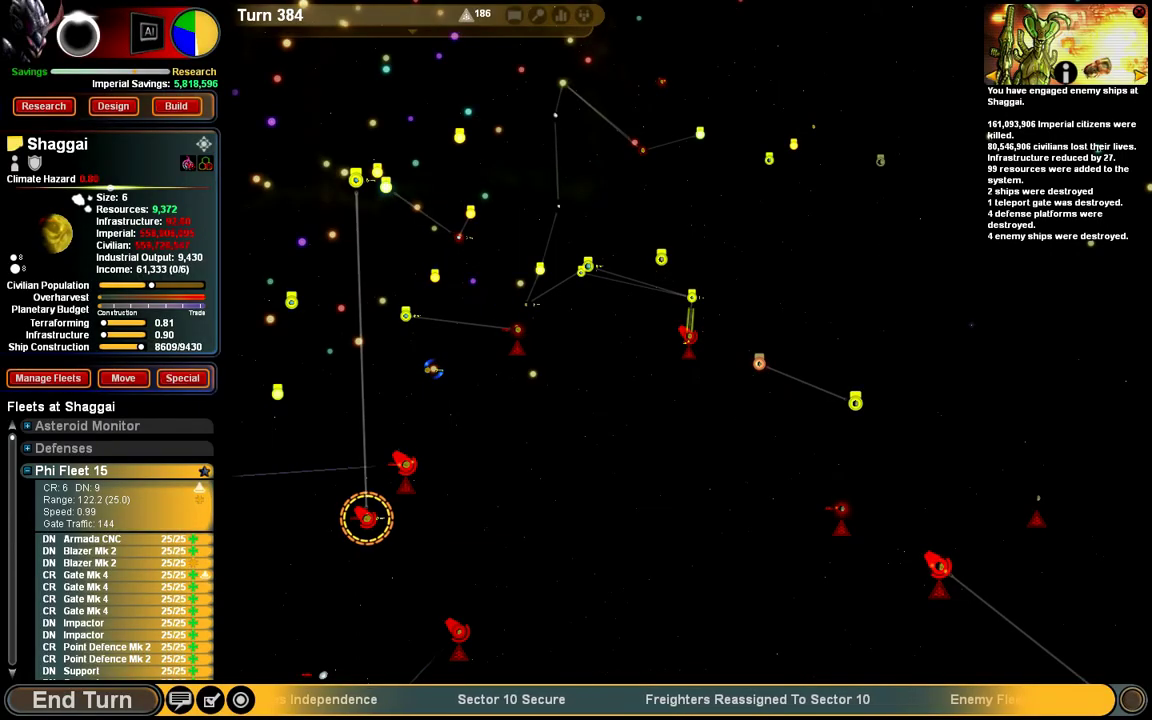
Step: Page through the Mu Boolis, Unicron, Sector 10 and freighter notices to the enemy fleet warning
left_click(1141, 76)
left_click(1141, 76)
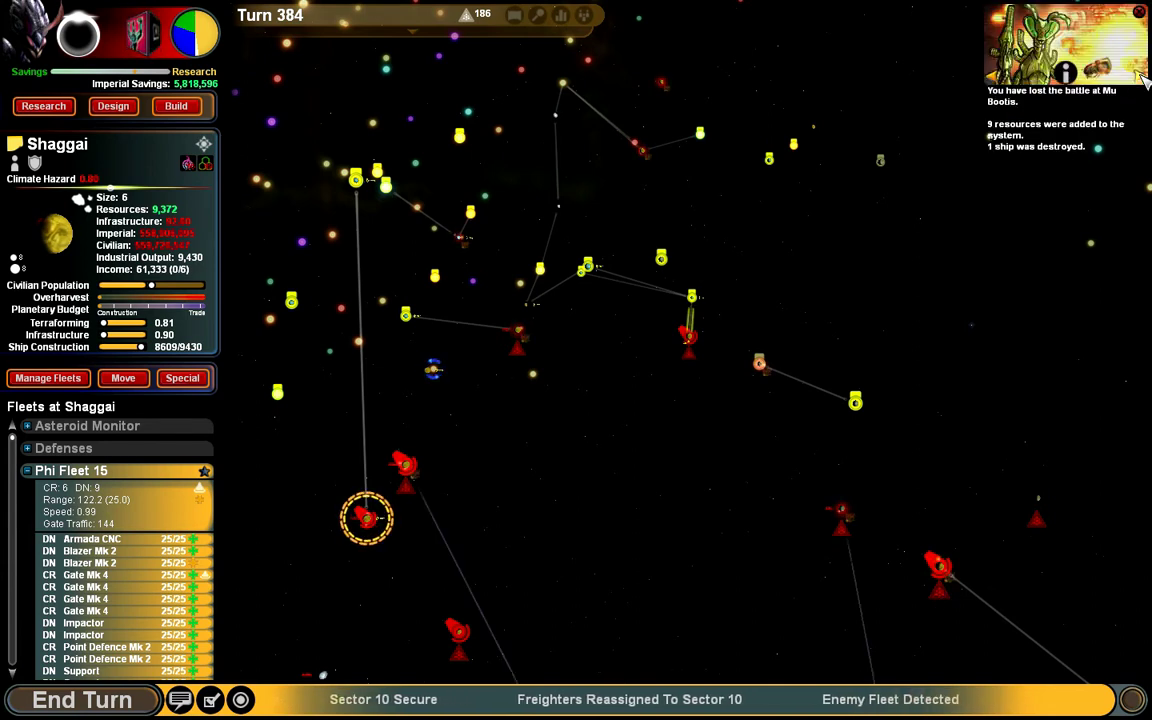
left_click(1141, 76)
left_click(1141, 76)
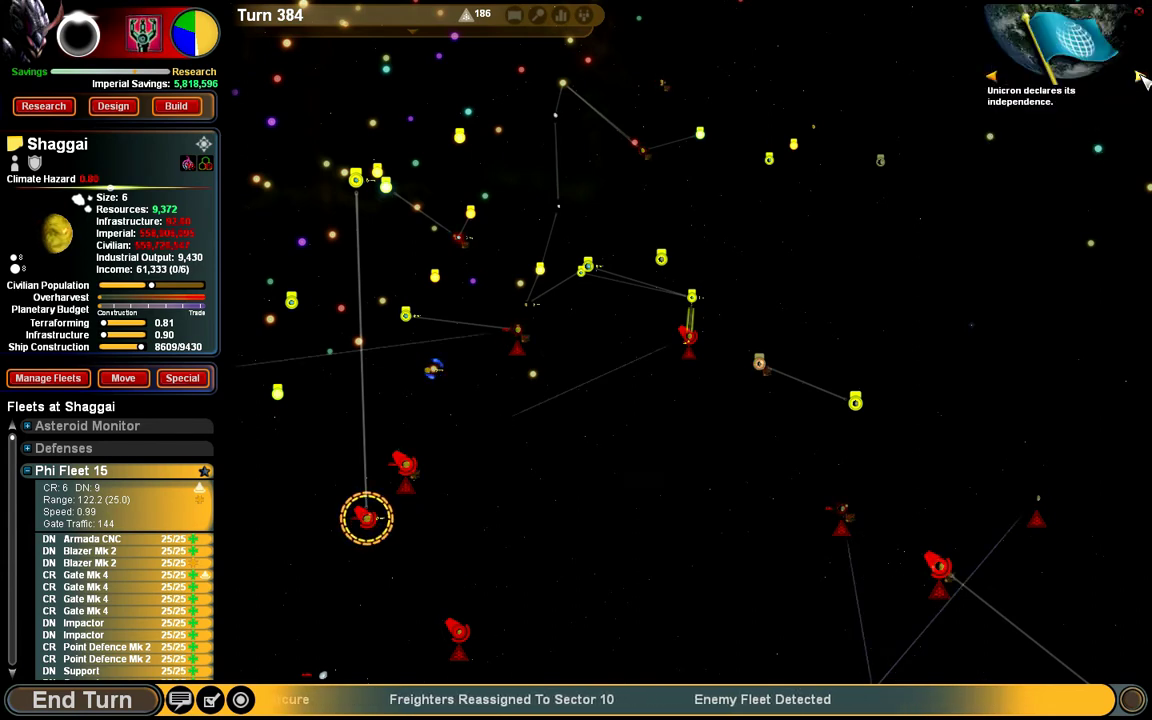
left_click(1141, 76)
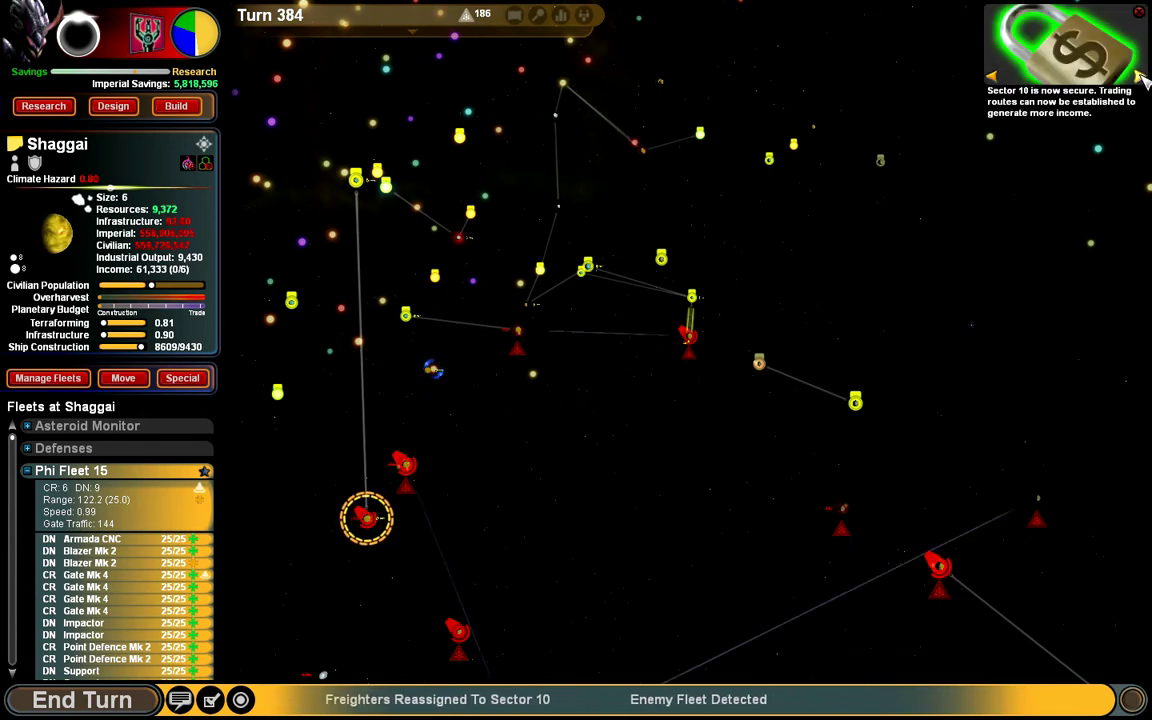
left_click(1141, 76)
left_click(1141, 76)
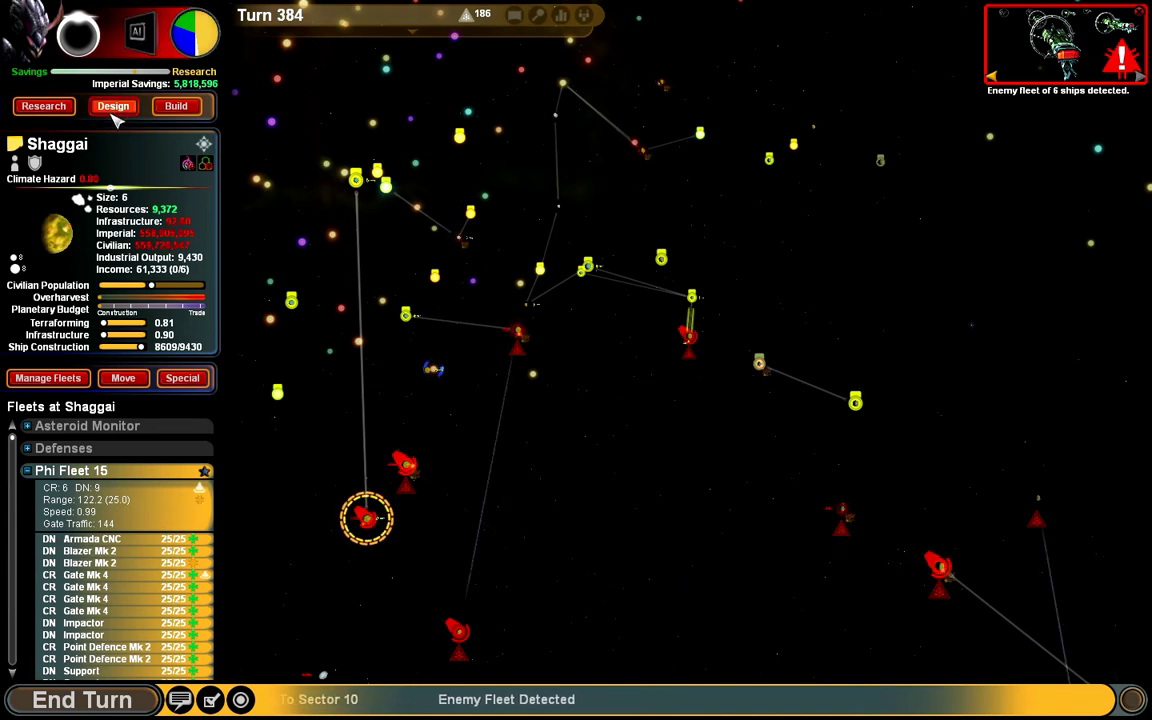
Step: Start The Krell Project from the research special projects list and return to the galaxy map
left_click(43, 106)
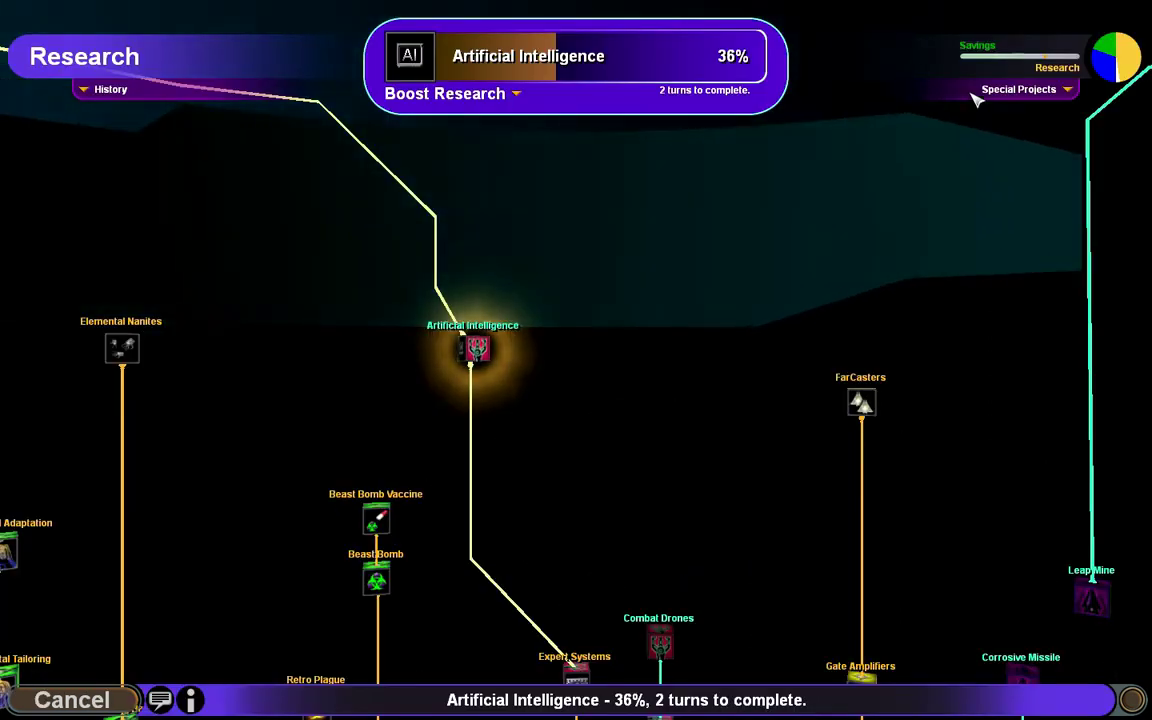
left_click(1063, 92)
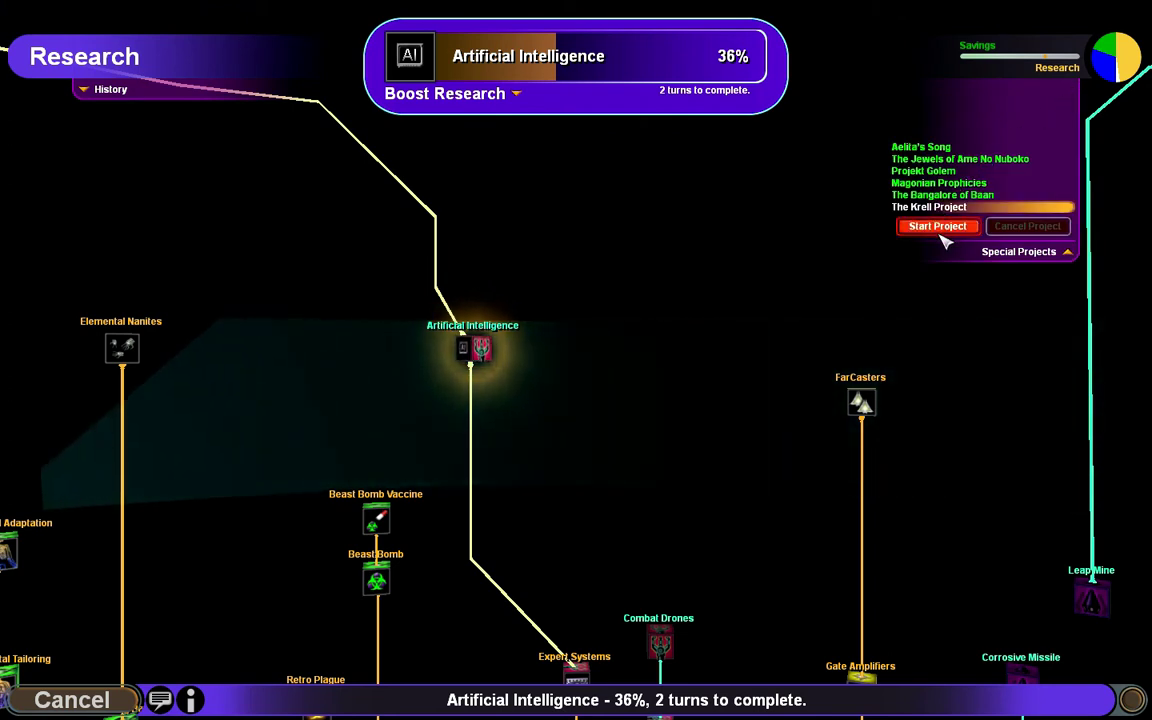
left_click(938, 226)
left_click(1067, 251)
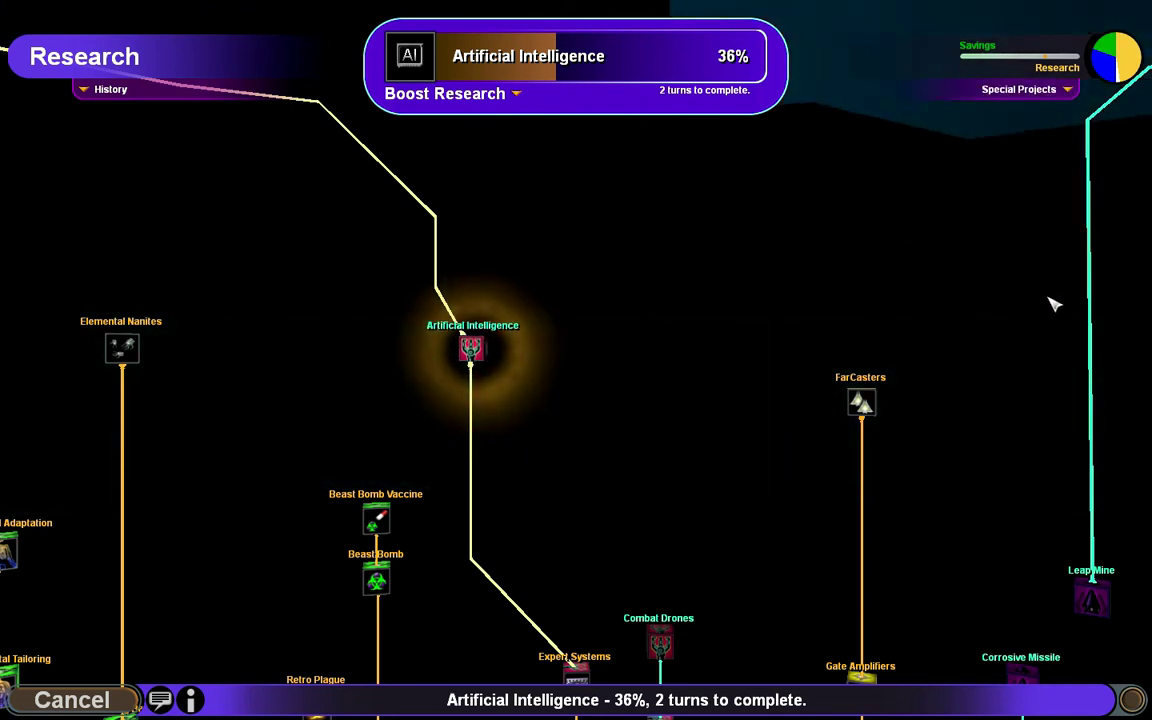
key("Escape")
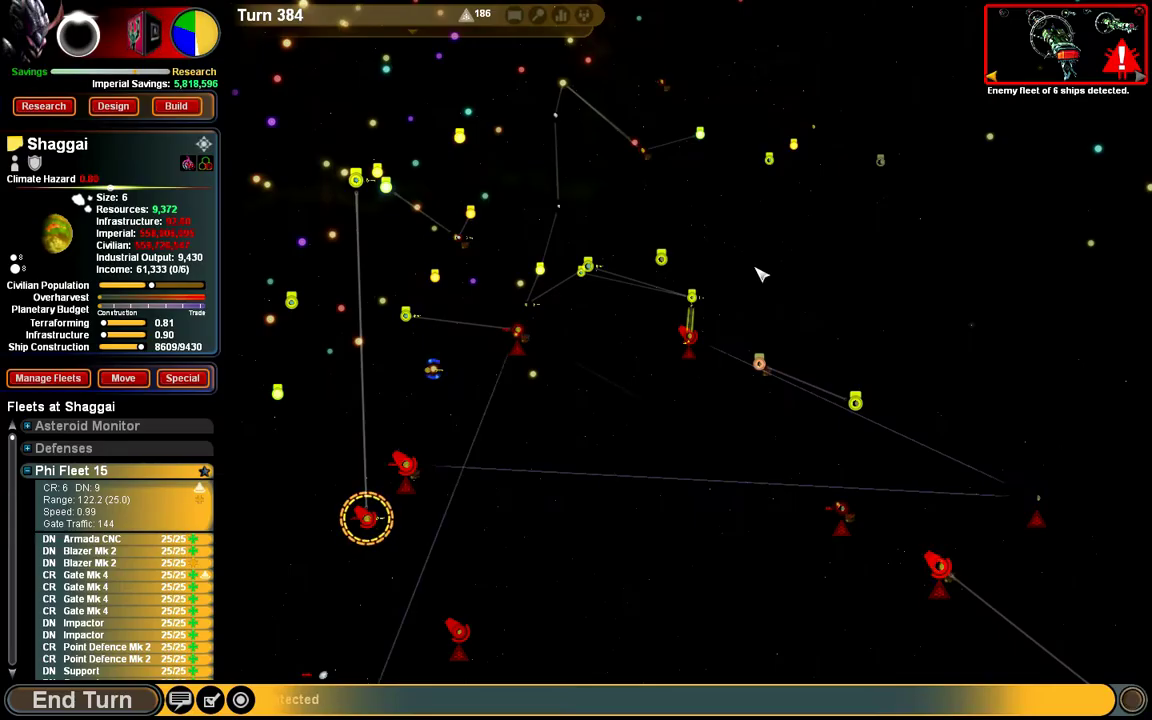
Step: Send Beta Fleet 15 from Prion to Madyha, then rotate the map and select Kotok'che
left_click(842, 512)
scroll(838, 411, "down", 3)
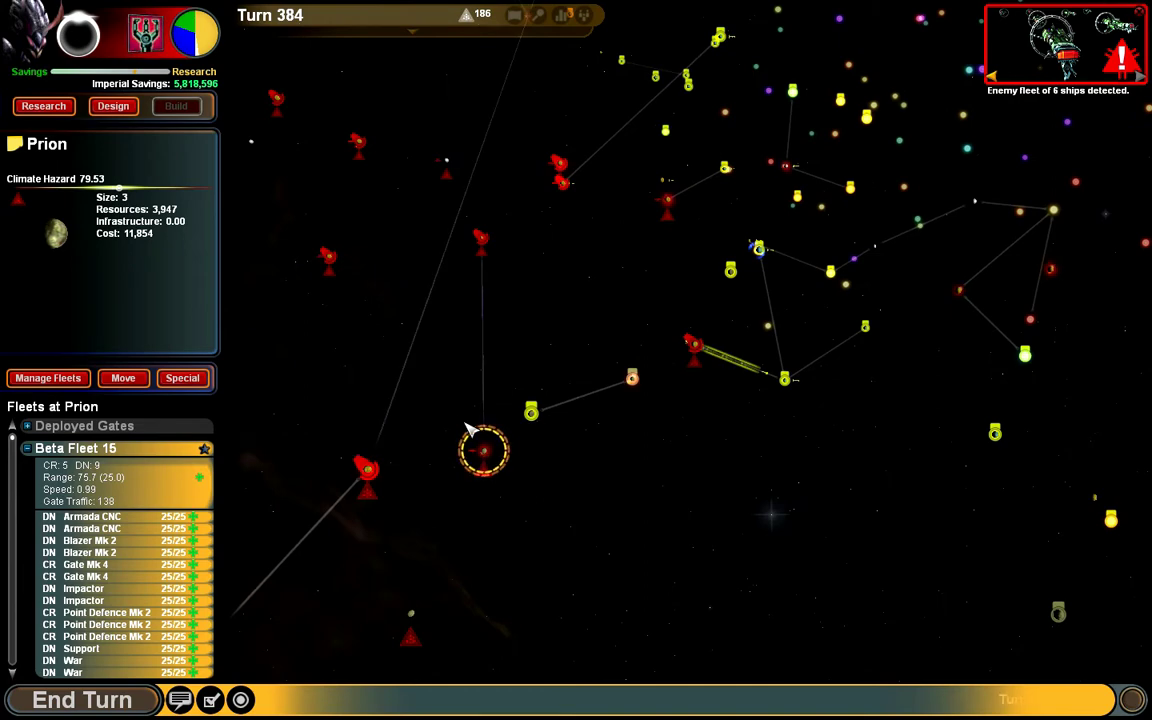
left_click(122, 378)
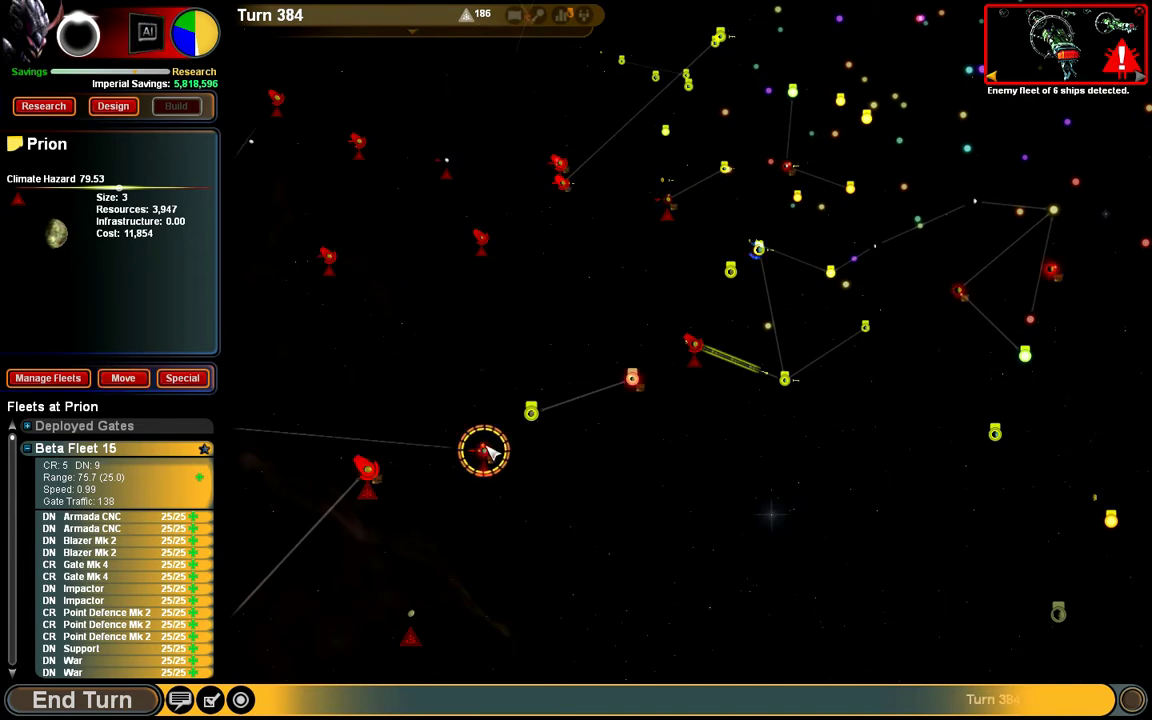
left_click(533, 413)
scroll(560, 500, "down", 3)
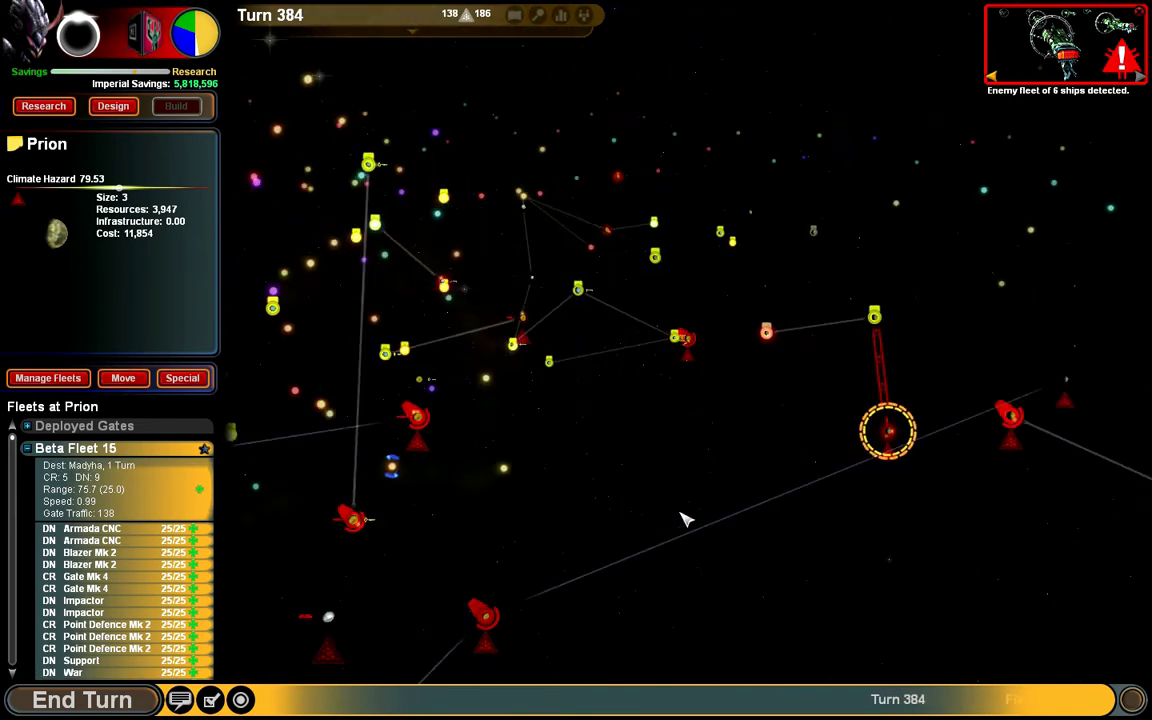
scroll(700, 515, "up", 3)
scroll(715, 528, "up", 2)
scroll(720, 530, "down", 3)
scroll(650, 500, "down", 3)
scroll(640, 505, "down", 2)
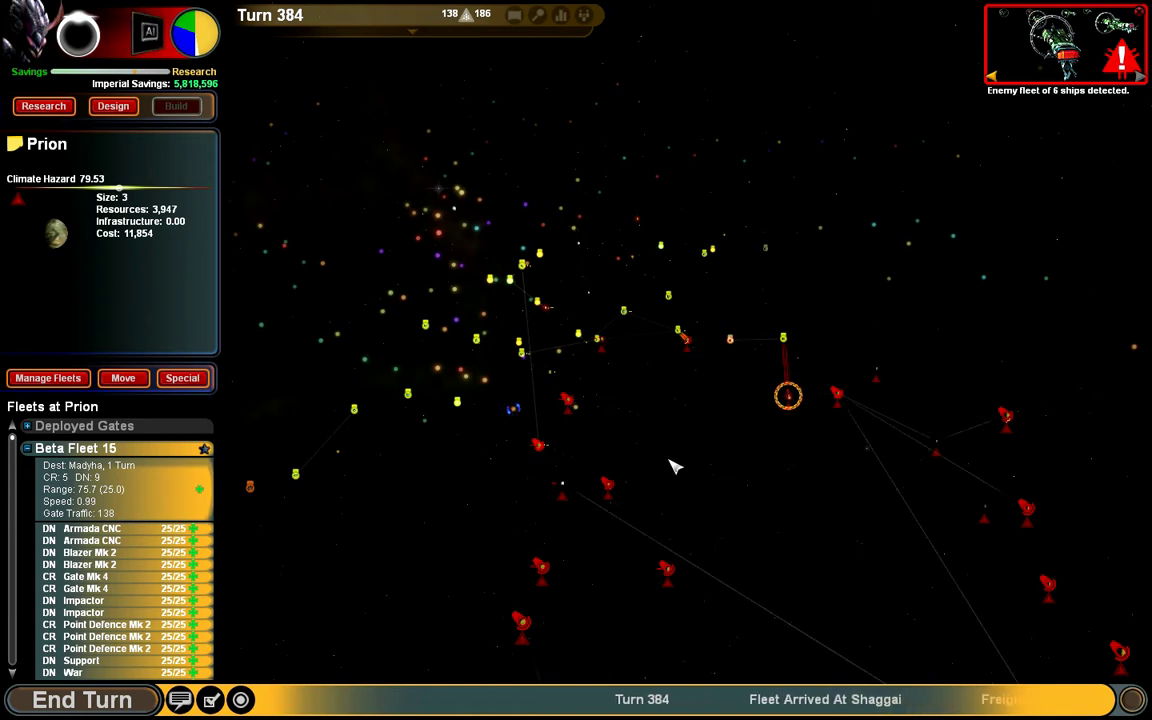
scroll(674, 465, "down", 3)
left_click_drag(655, 450, 652, 450)
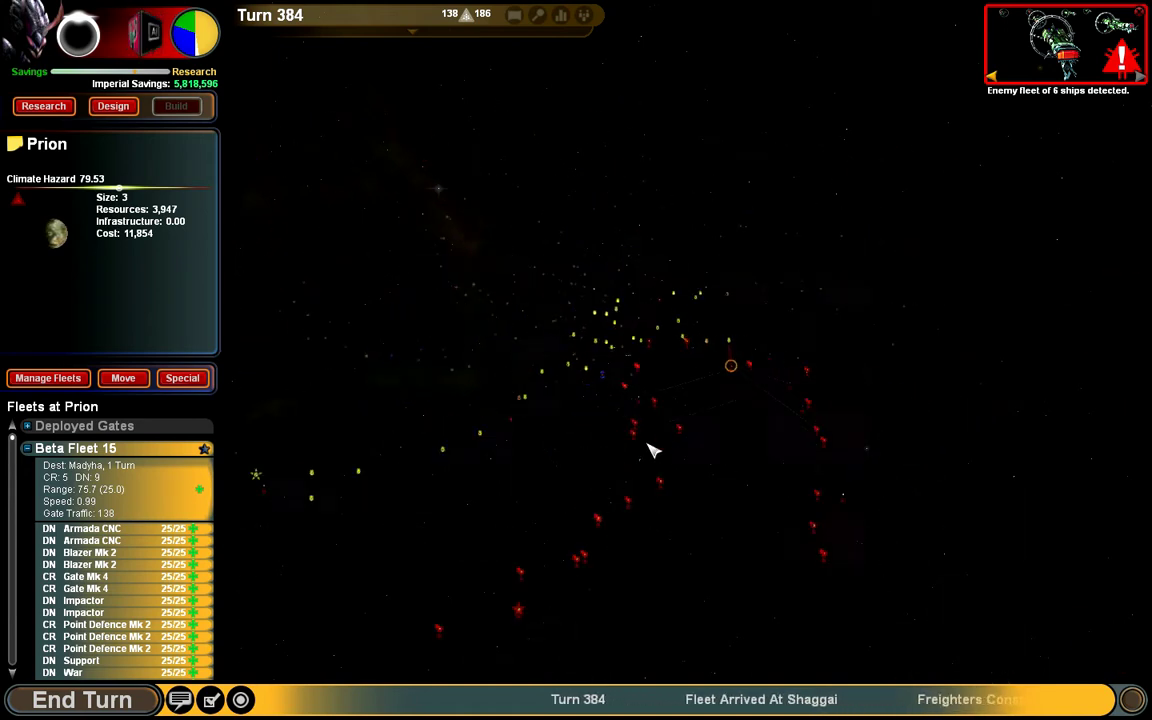
left_click(525, 603)
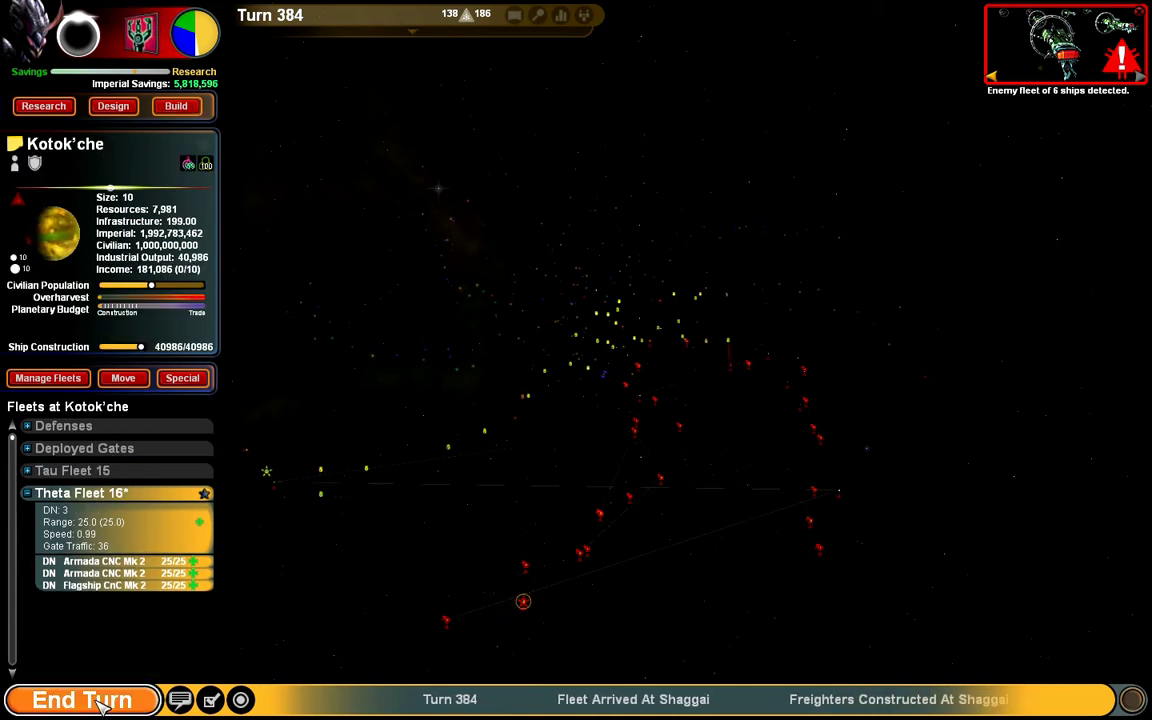
Step: End turn 384 and wait for the Encounter at Mamoru window listing three encounters
left_click(100, 703)
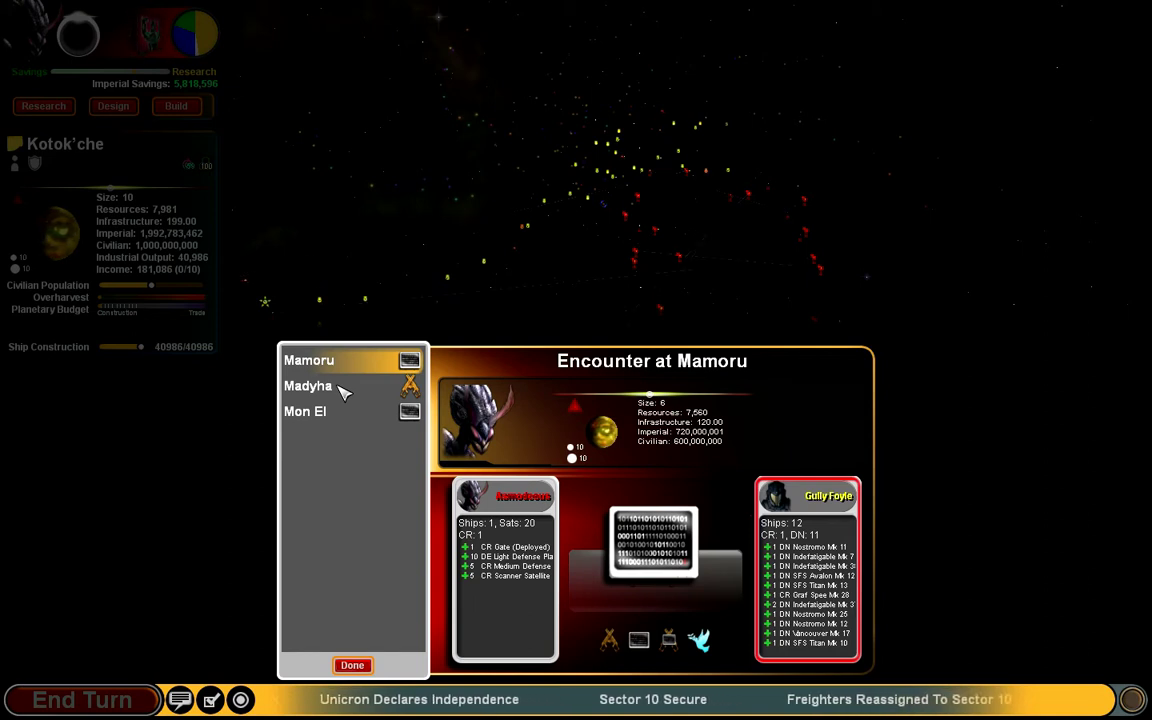
Step: Inspect the Madyha encounter, change its planned response, then view the Mon El encounter
left_click(343, 390)
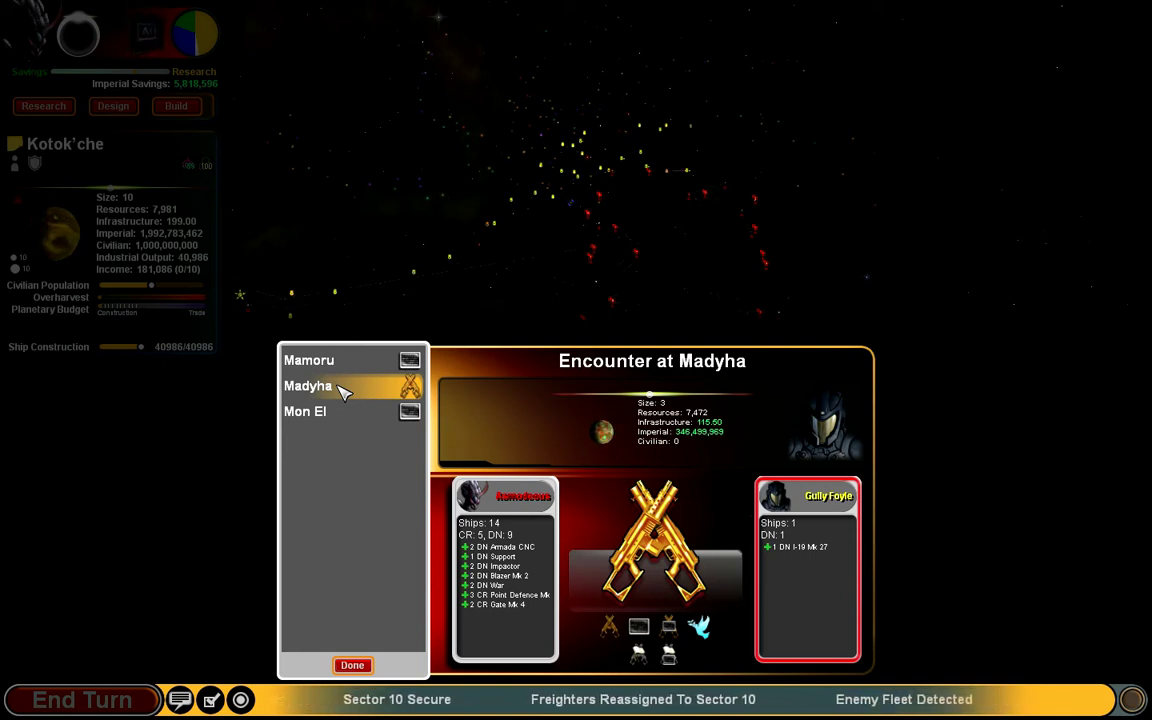
left_click(640, 656)
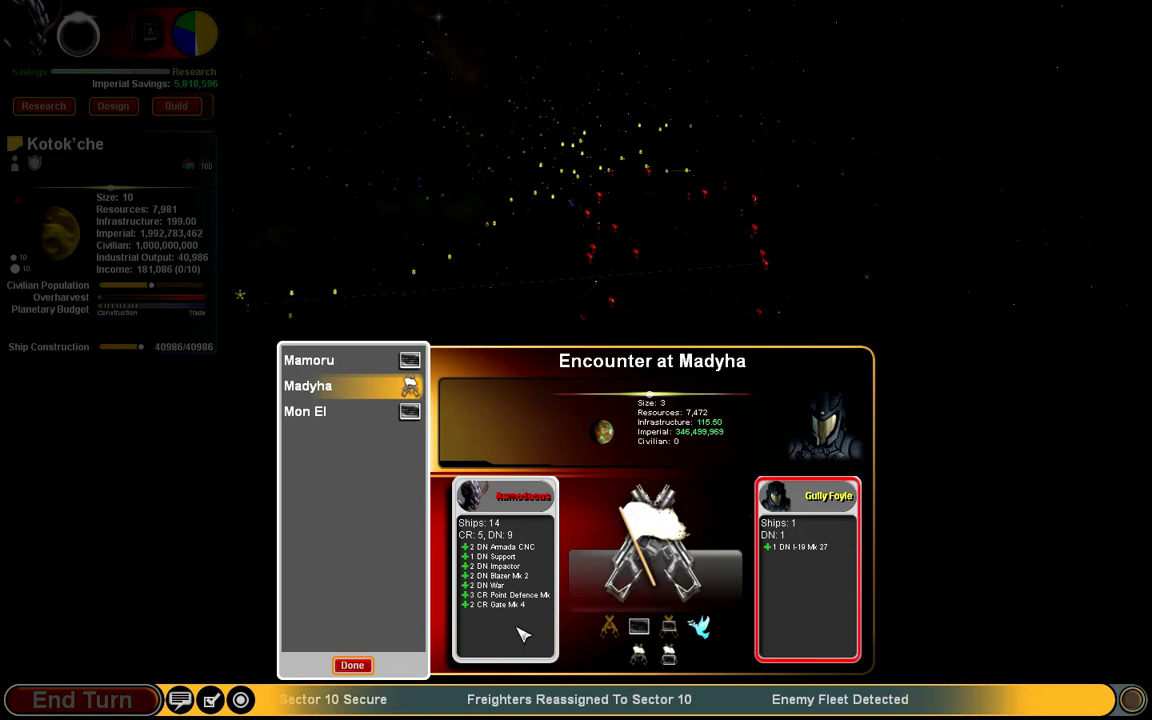
left_click(340, 412)
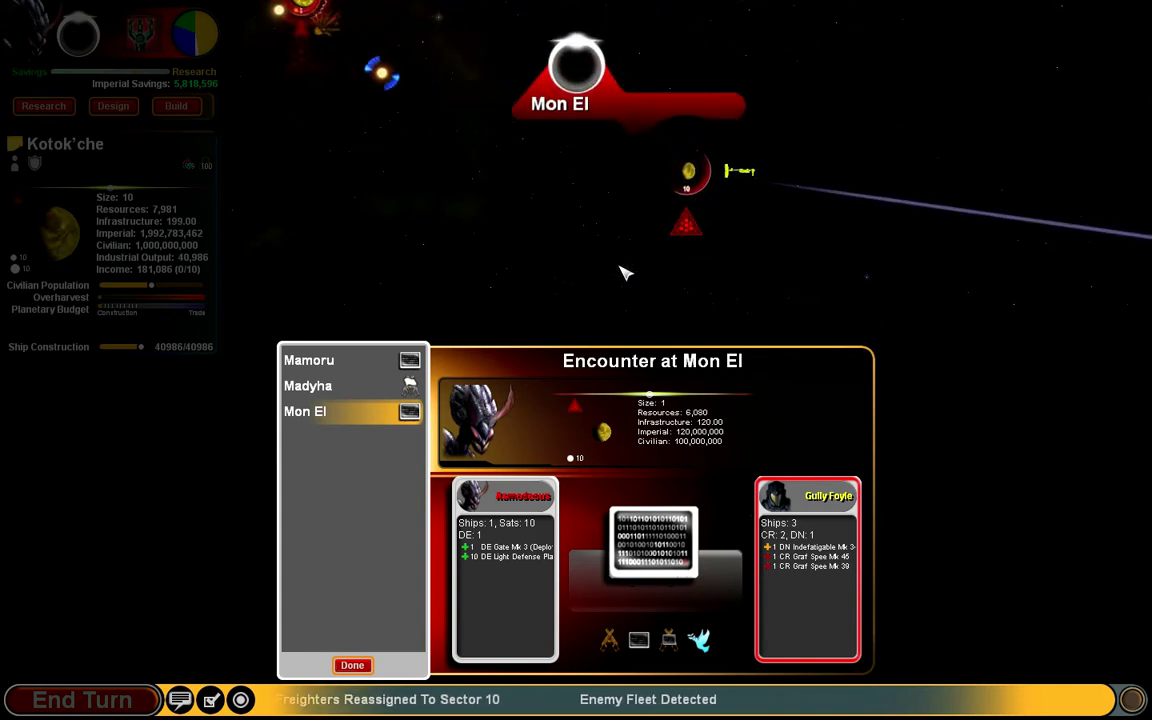
scroll(624, 272, "down", 5)
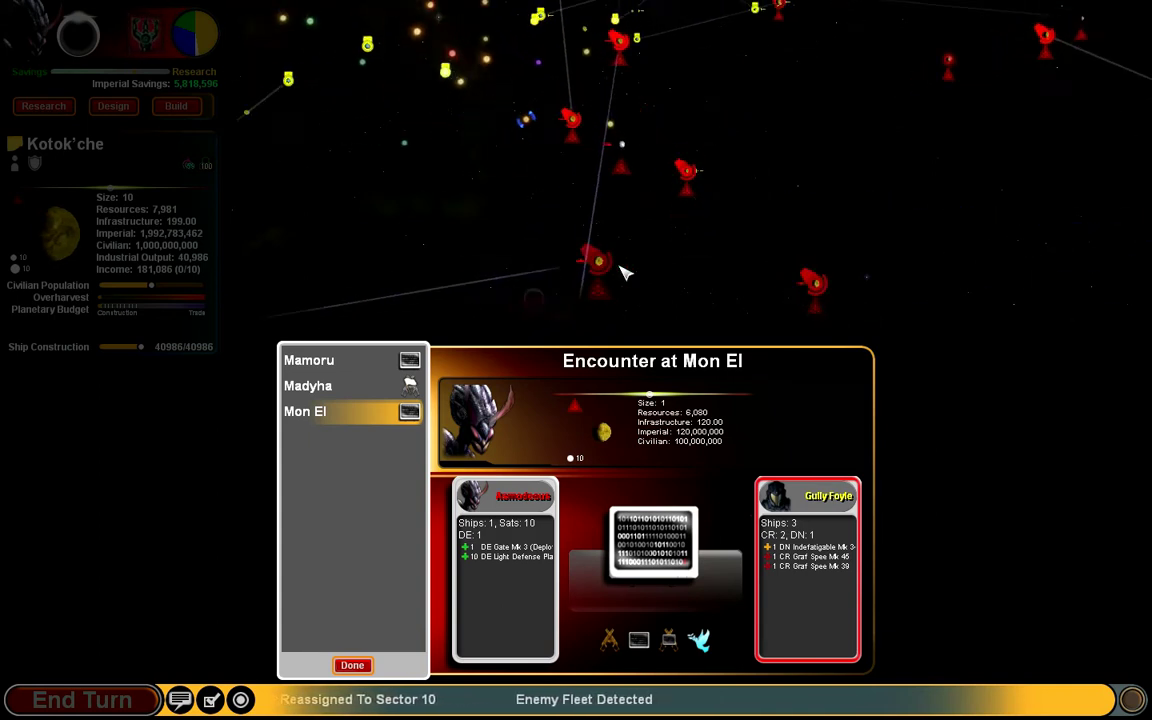
scroll(624, 272, "down", 5)
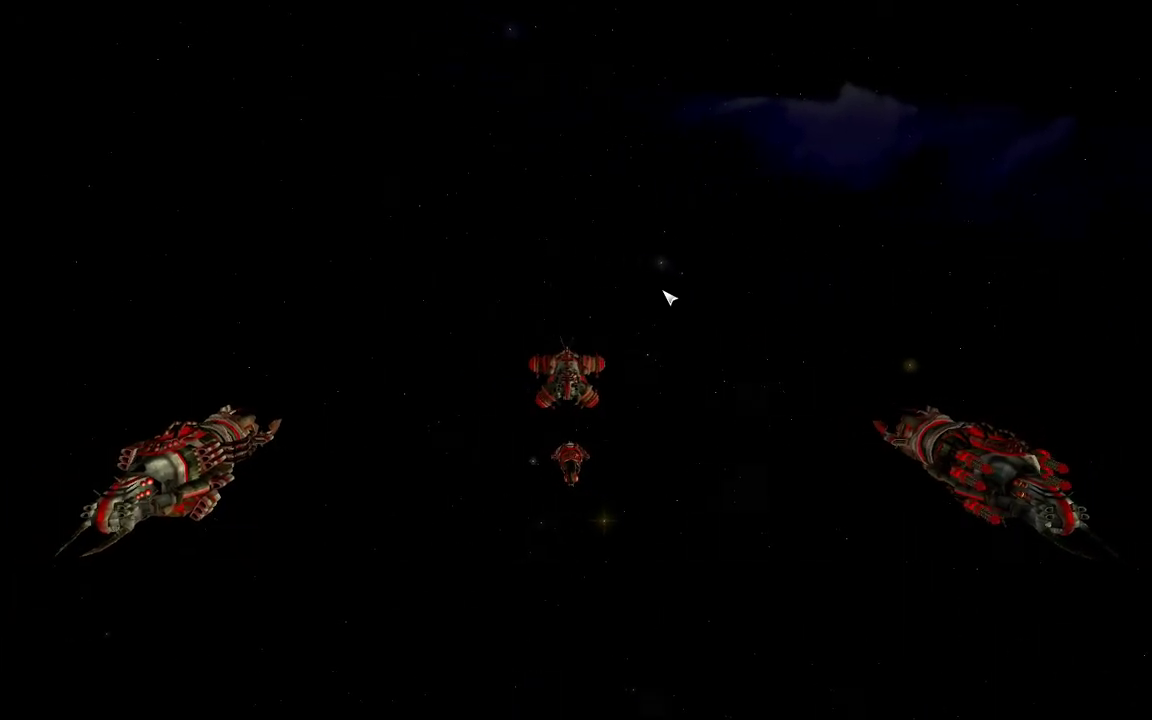
scroll(703, 253, "down", 5)
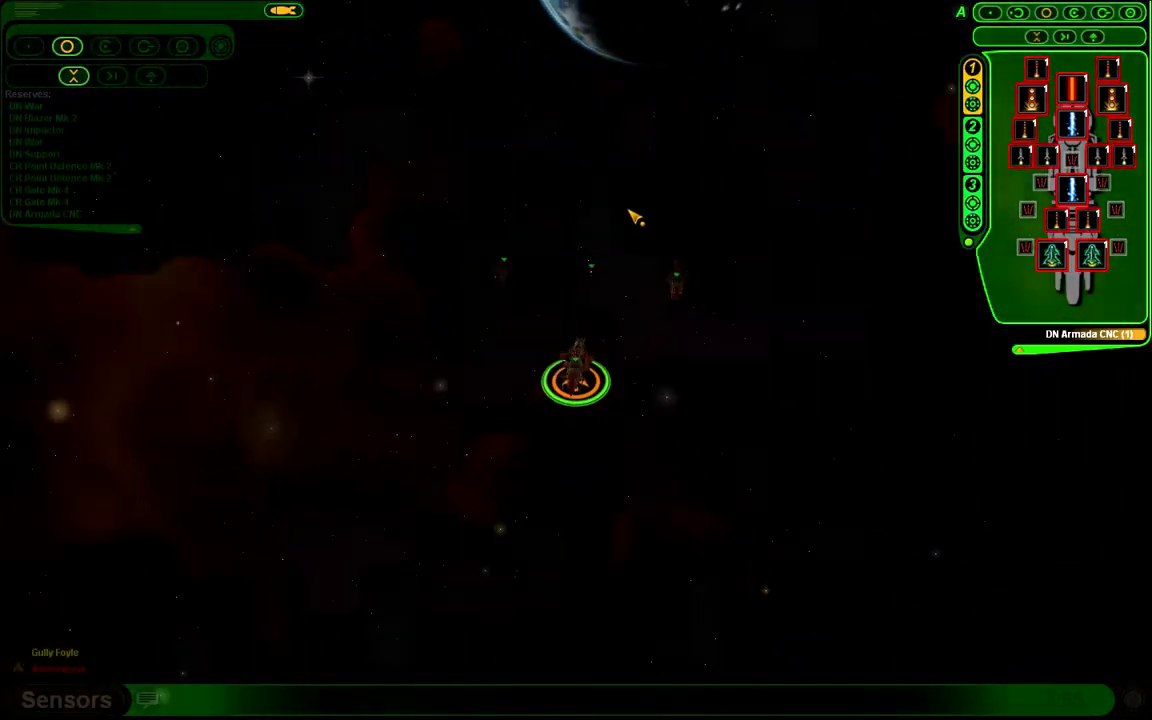
Step: Select the four ship groups and order them to move on and attack Madyha's planet
left_click_drag(412, 158, 732, 476)
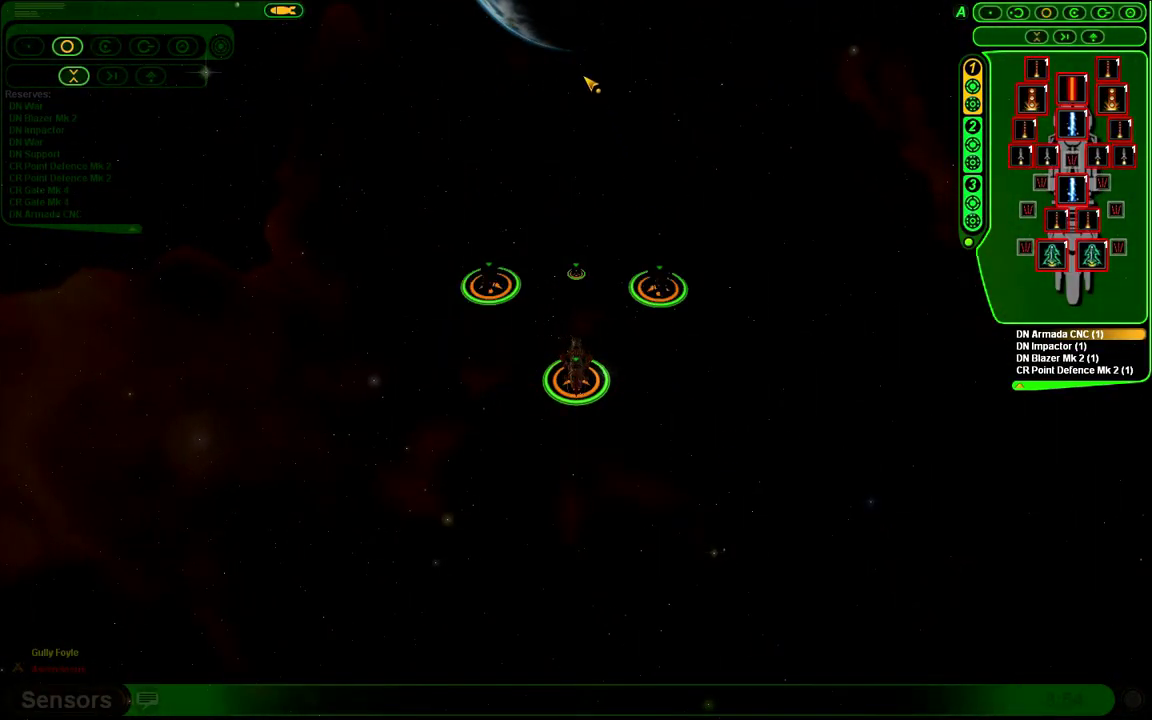
right_click(590, 83)
scroll(778, 410, "up", 3)
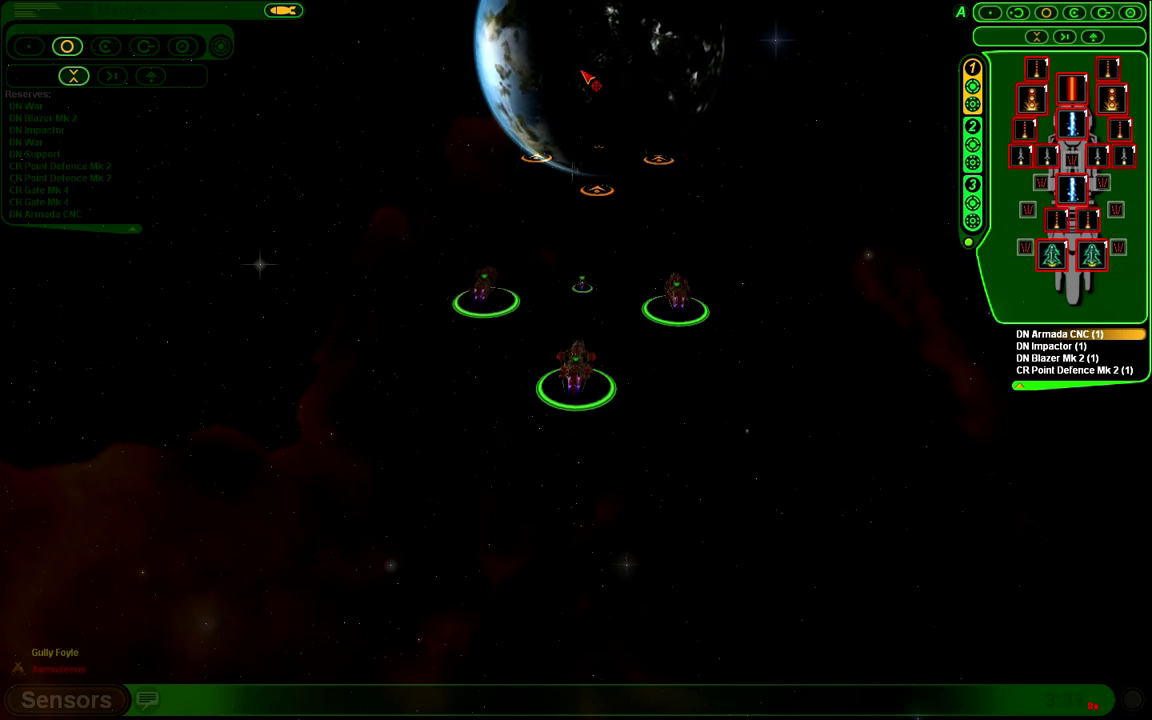
right_click(588, 78)
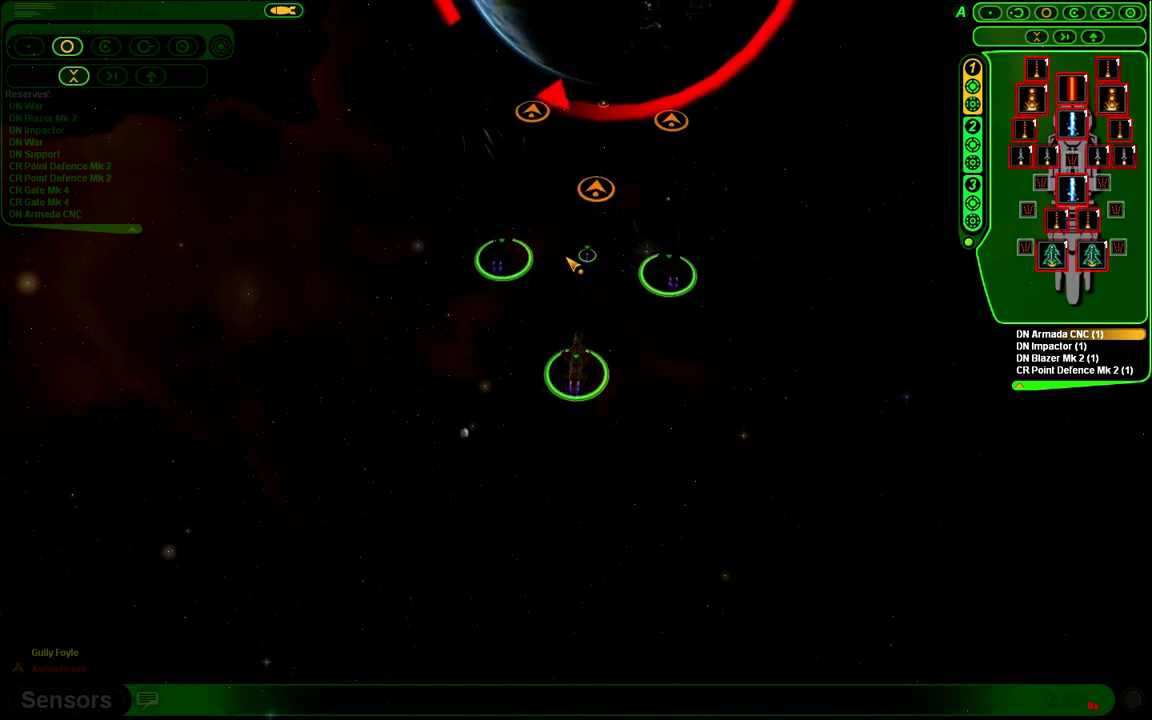
Step: Reselect the DN Armada CNC and CR Point Defence Mk 2, then all four ships
left_click(590, 368)
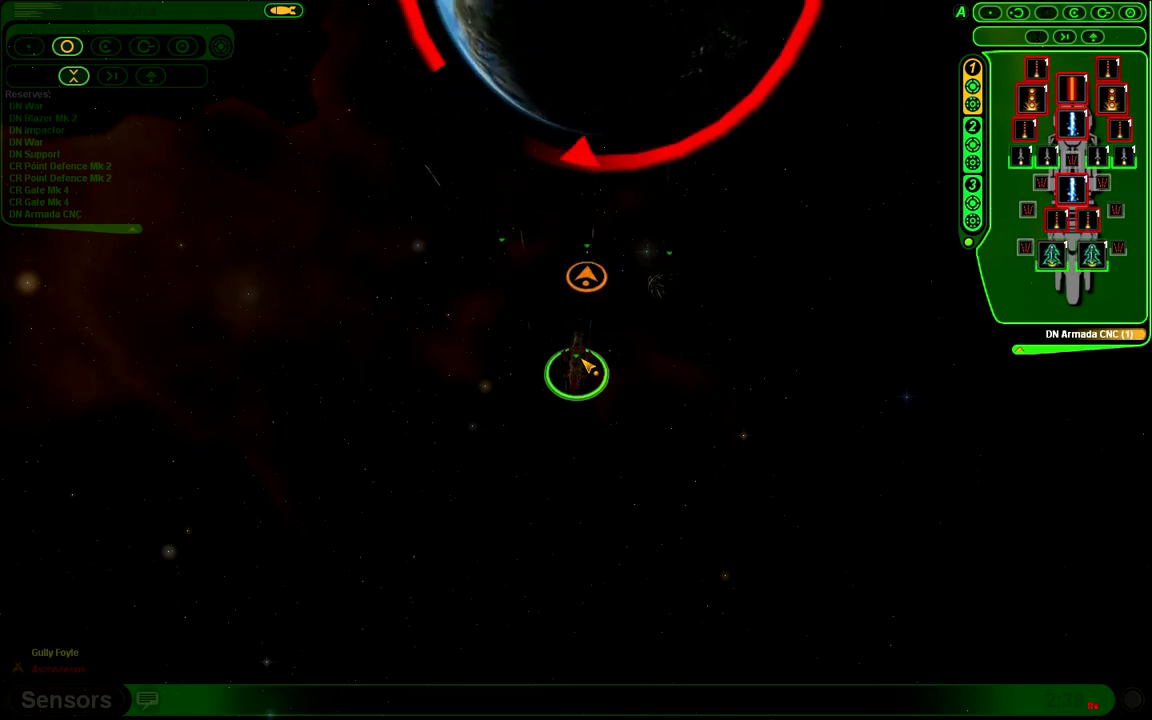
left_click(590, 257)
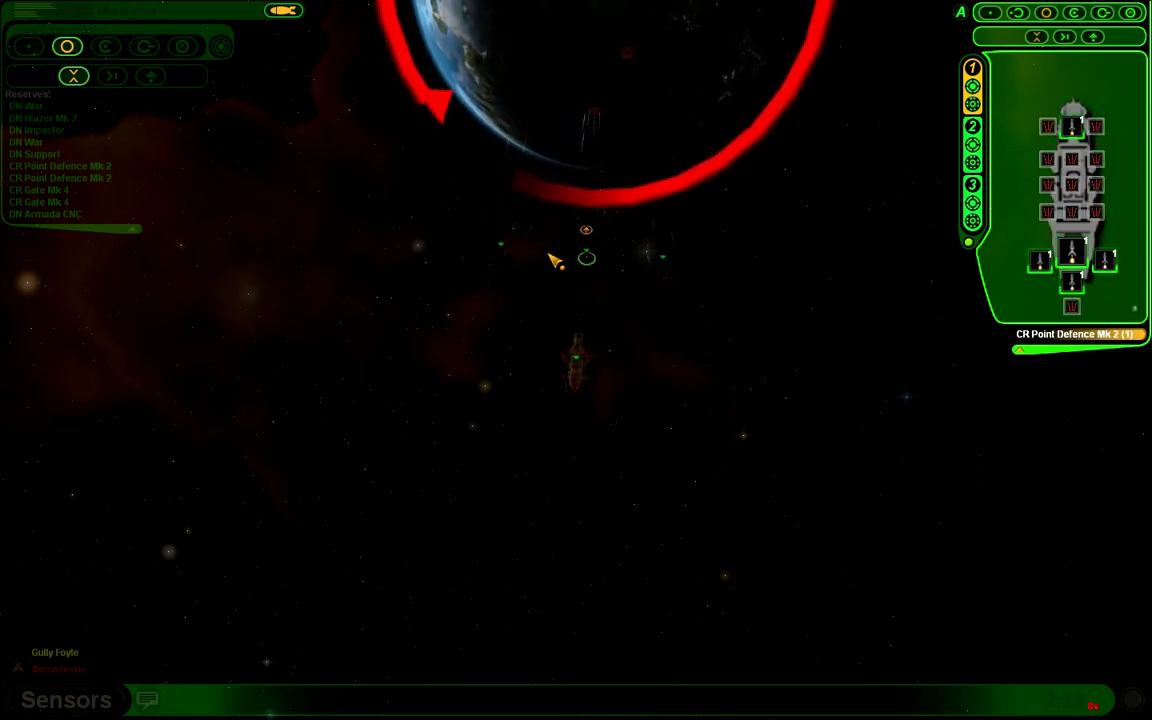
left_click(578, 360)
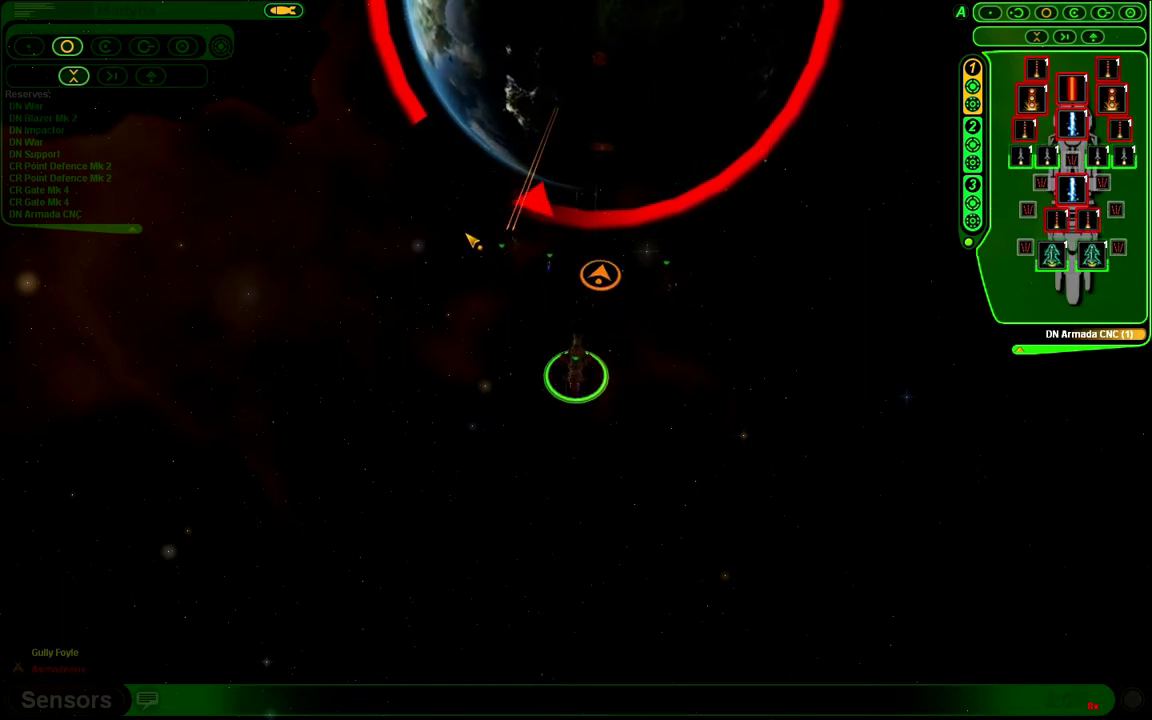
left_click_drag(366, 177, 812, 445)
scroll(757, 510, "up", 3)
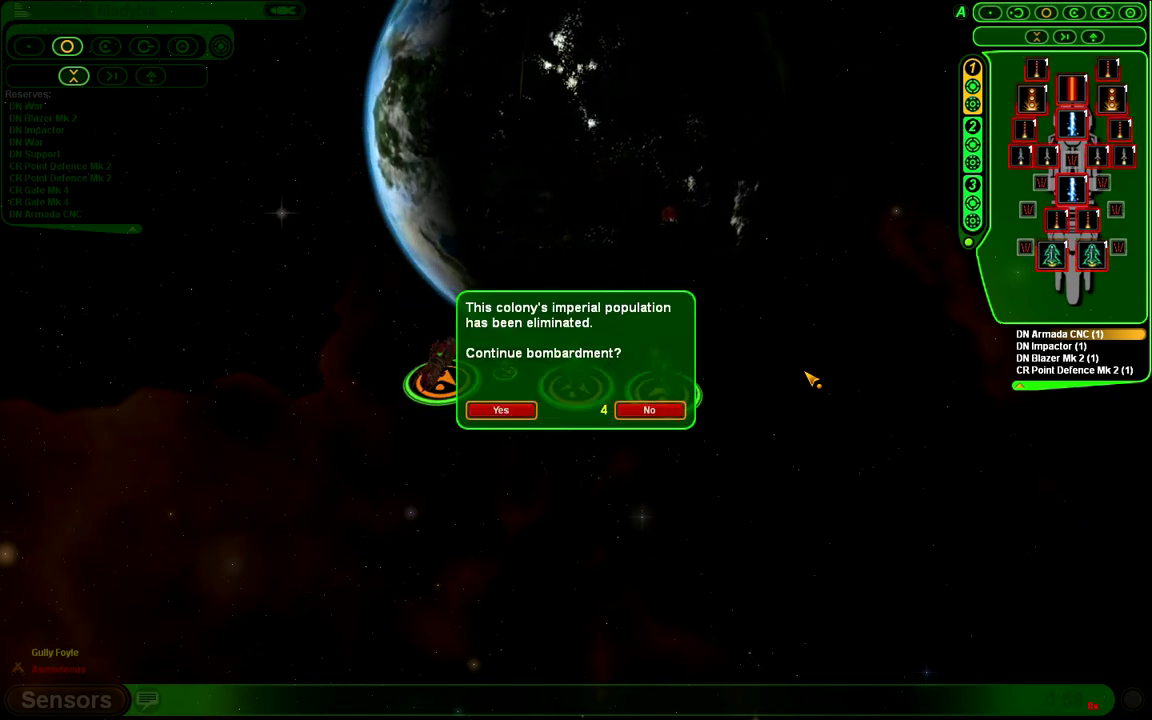
Step: Confirm continued bombardment of the Madyha colony
left_click(500, 410)
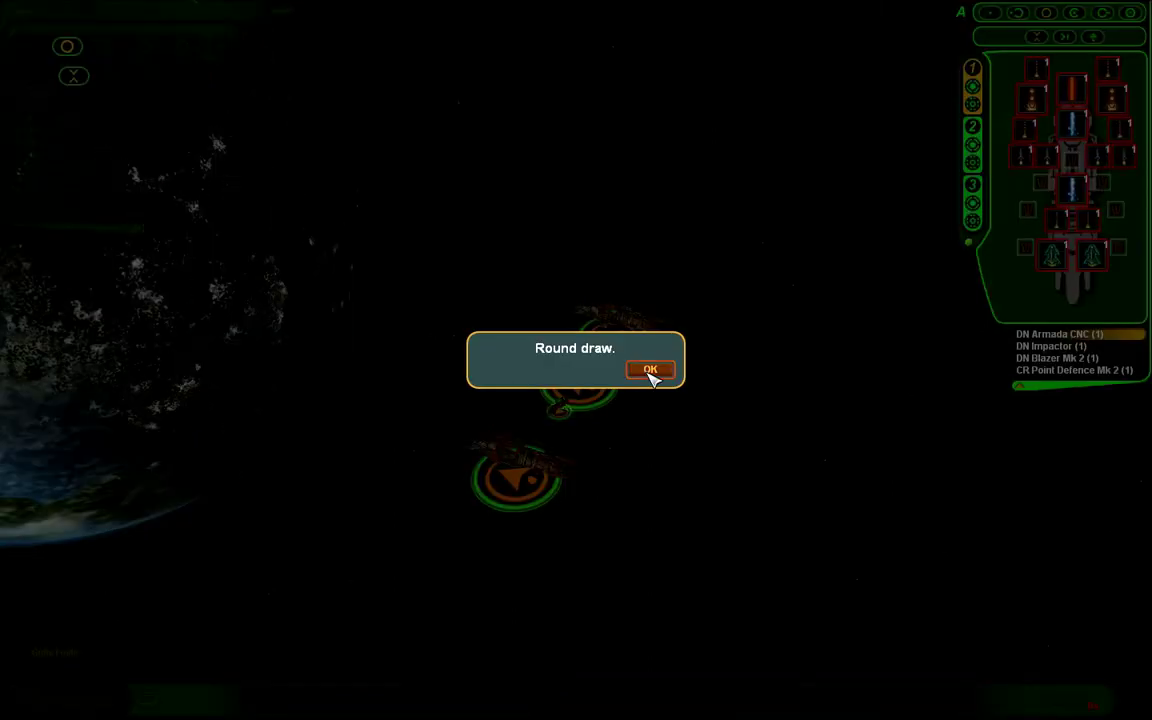
left_click(650, 372)
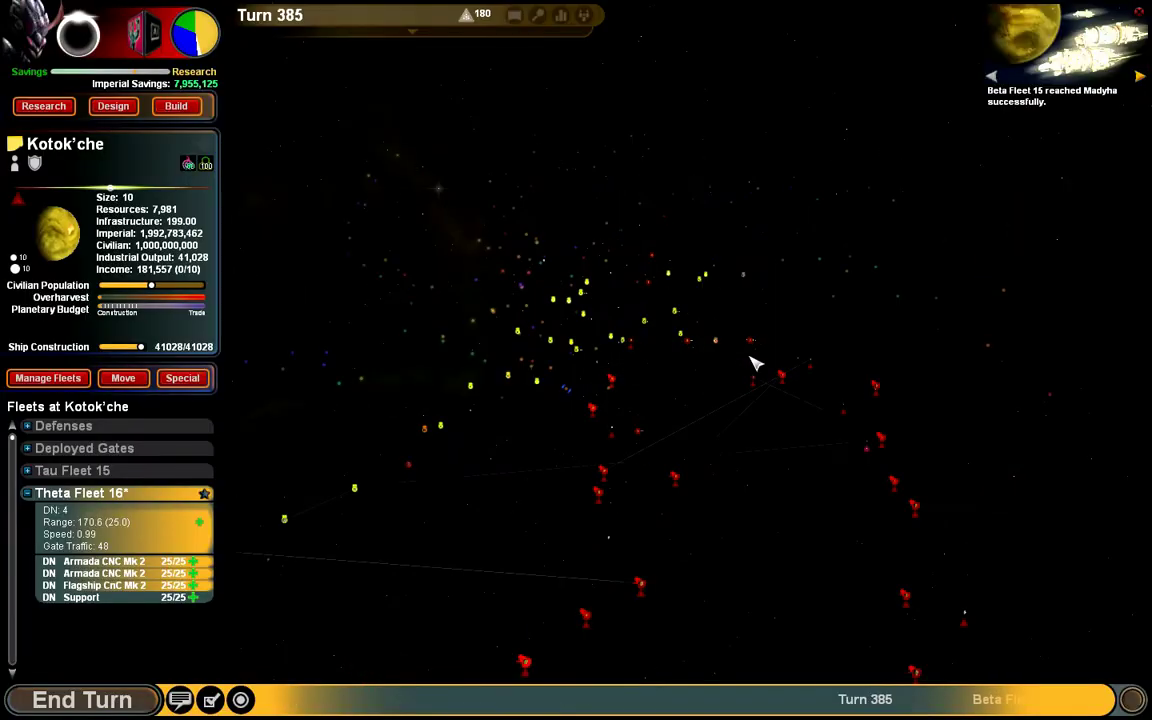
left_click(592, 407)
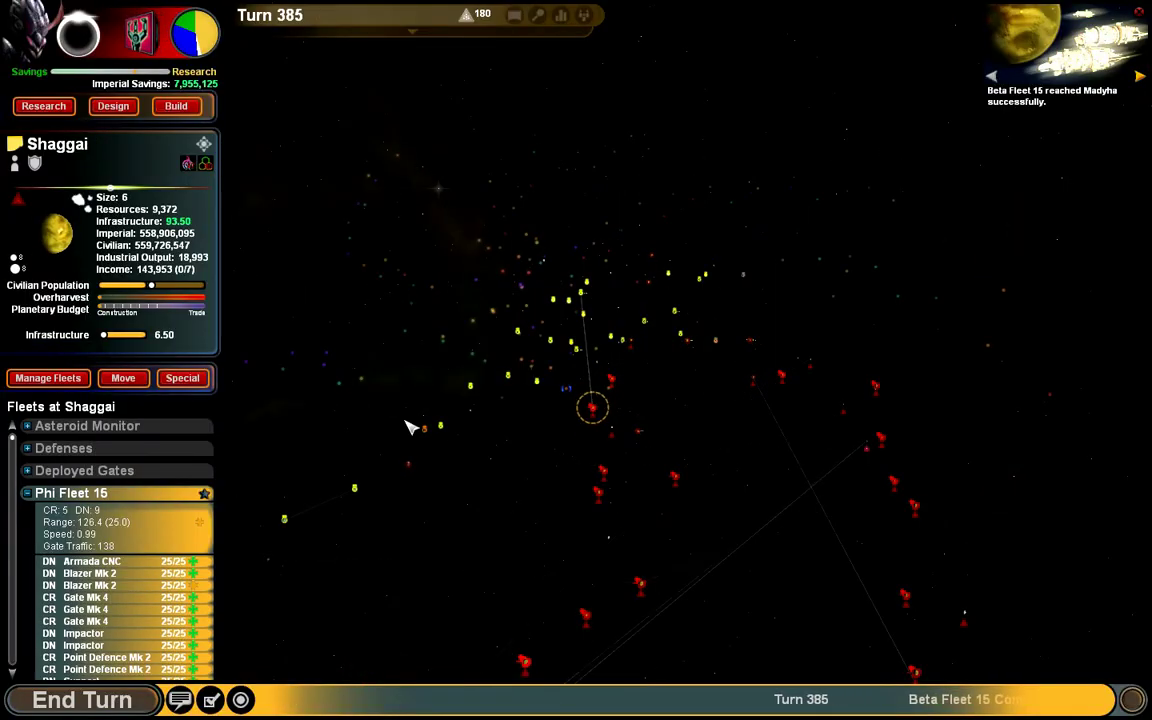
left_click(123, 377)
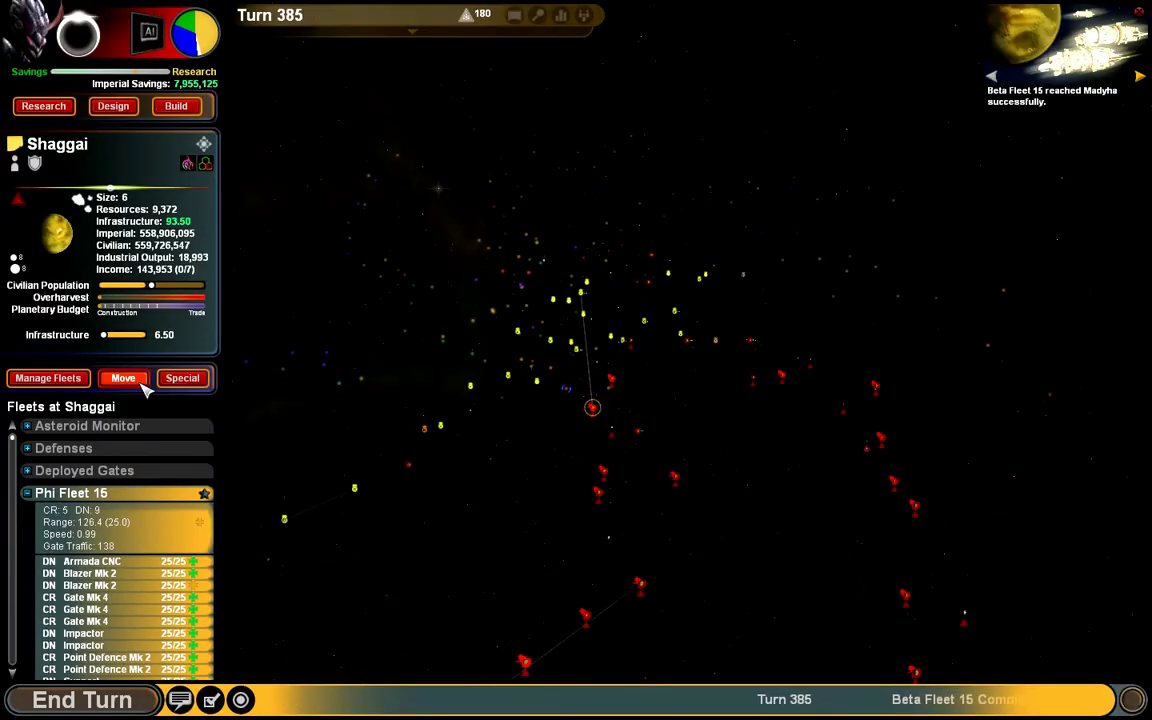
left_click(648, 447)
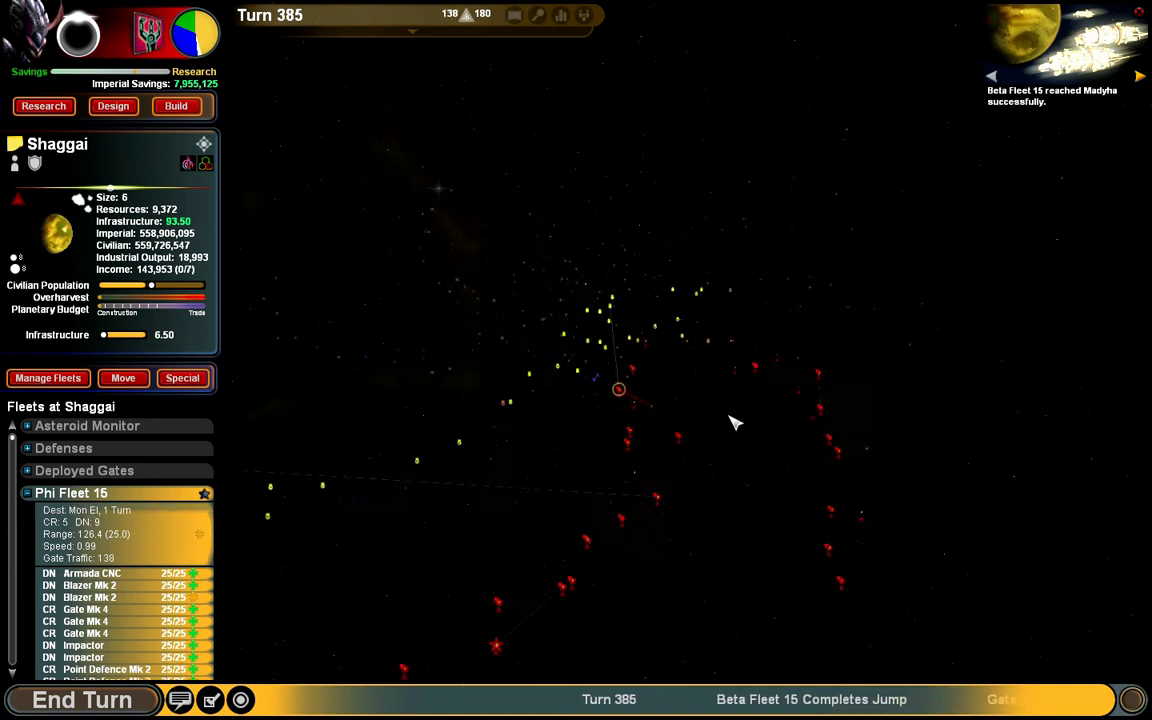
left_click(1090, 60)
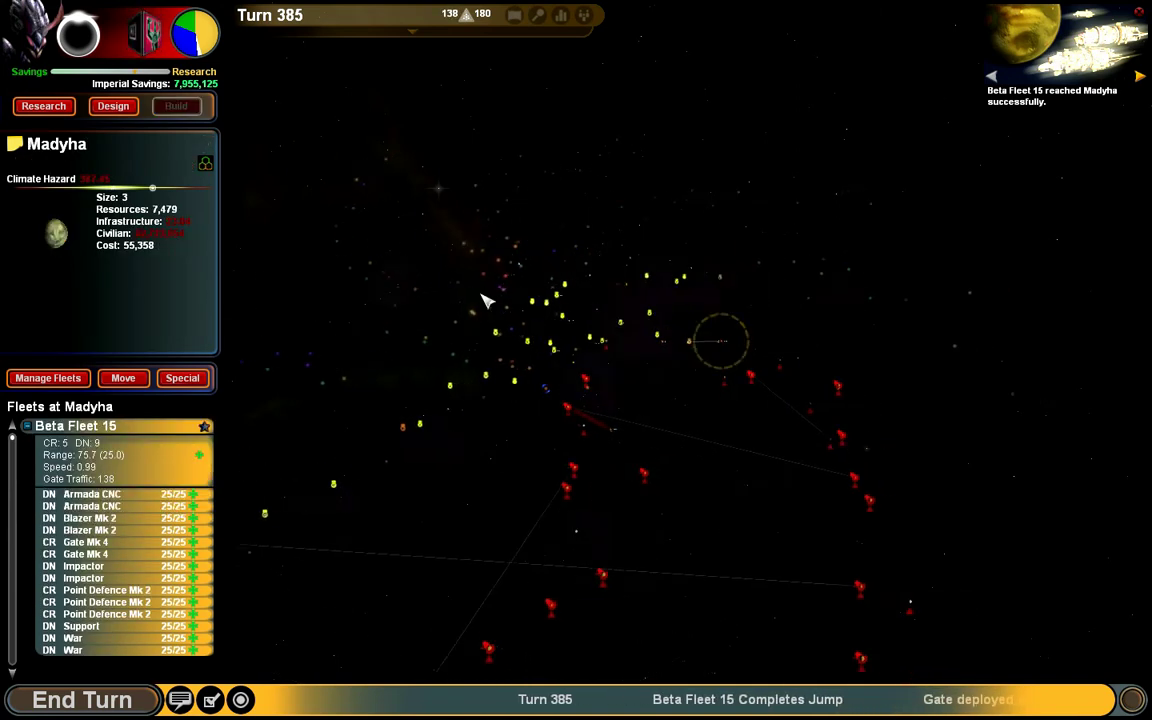
left_click(205, 382)
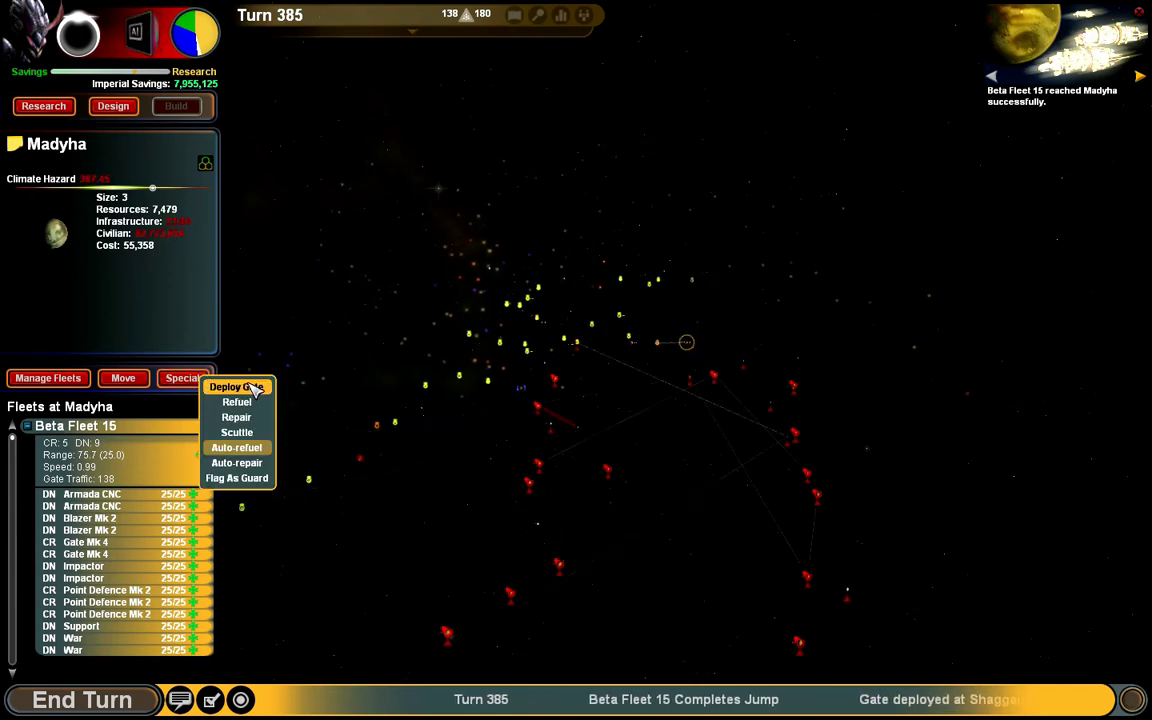
left_click(237, 387)
left_click(646, 520)
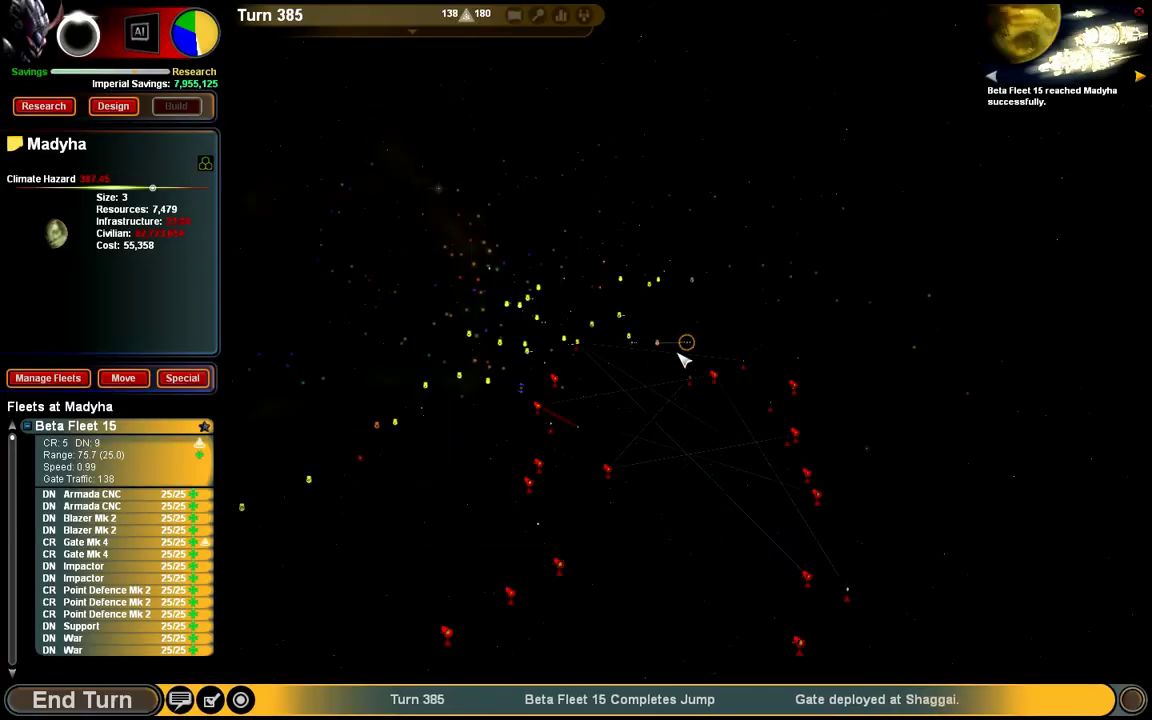
scroll(678, 358, "up", 3)
scroll(678, 358, "up", 3)
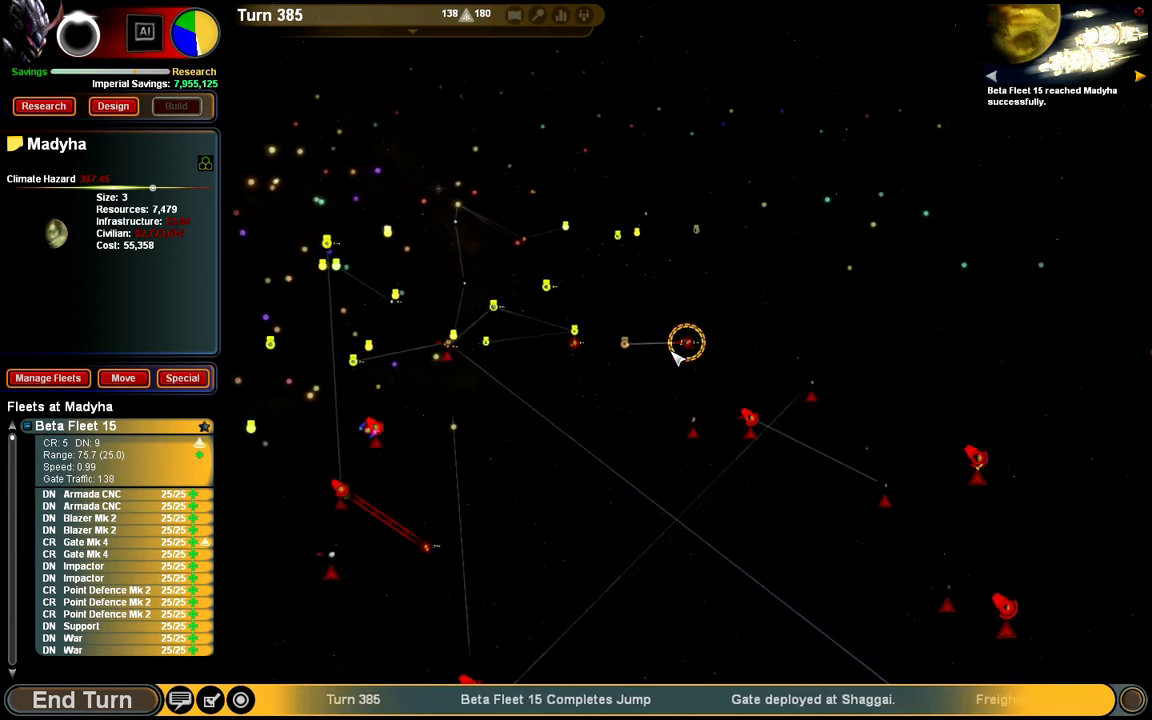
scroll(678, 356, "down", 2)
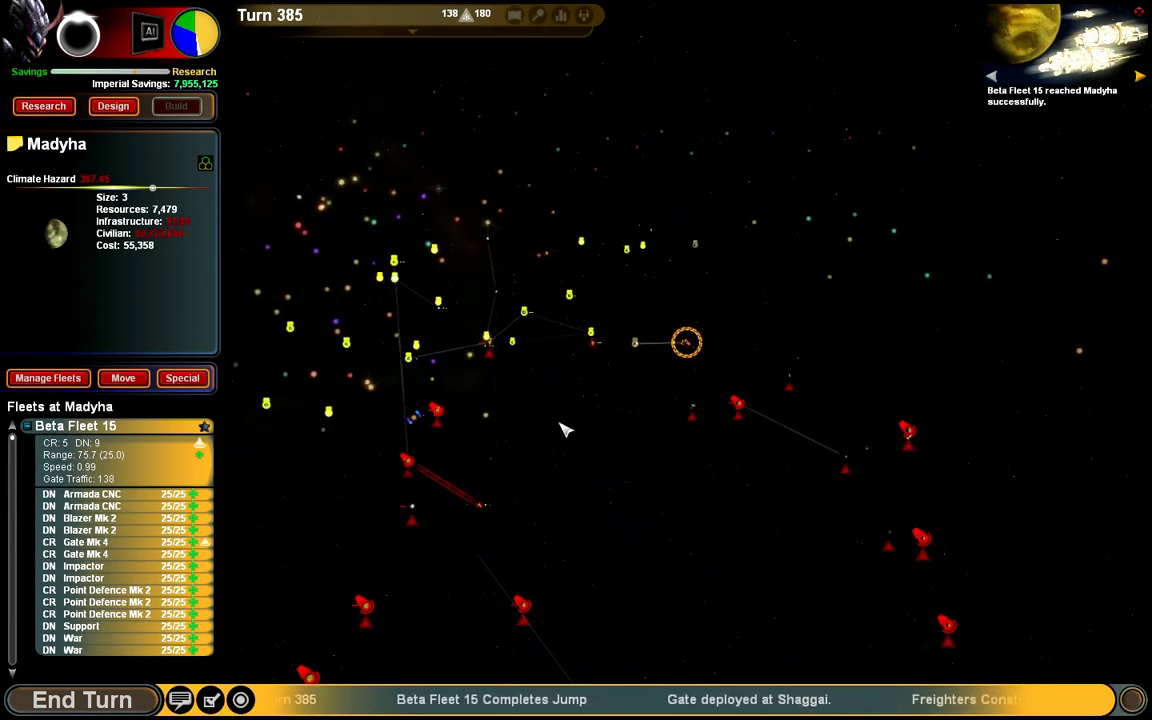
mouse_move(558, 441)
left_mouse_down()
mouse_move(625, 400)
mouse_move(612, 400)
left_mouse_up()
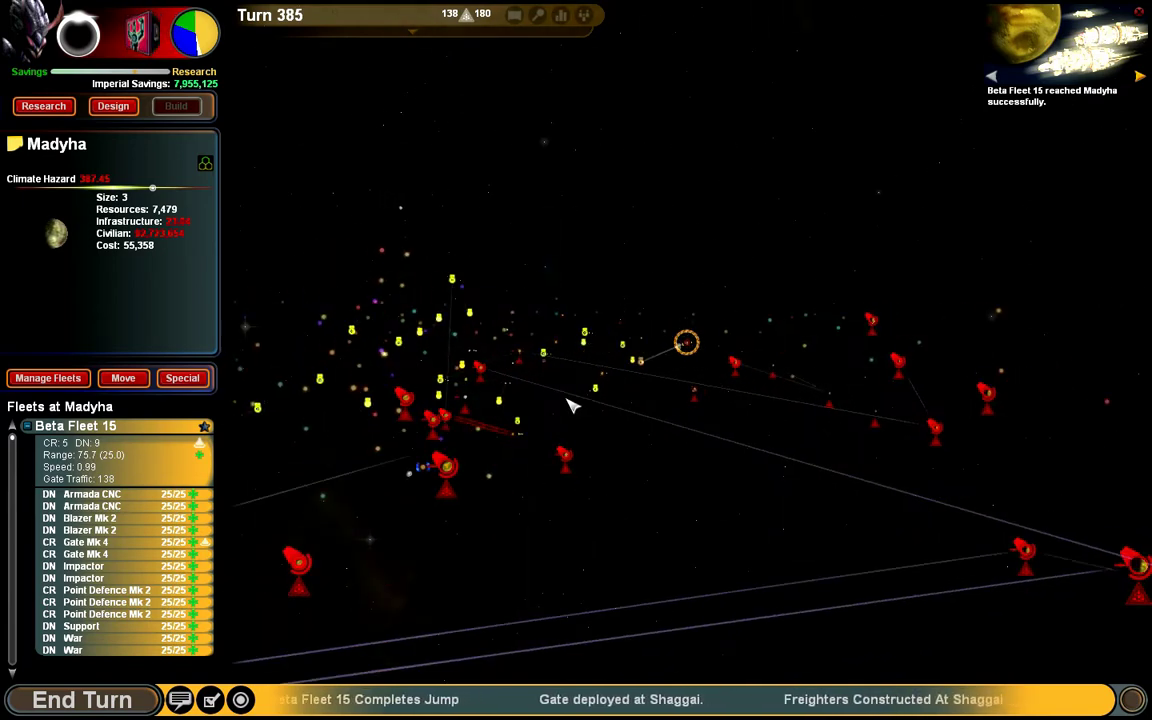
scroll(612, 400, "down", 5)
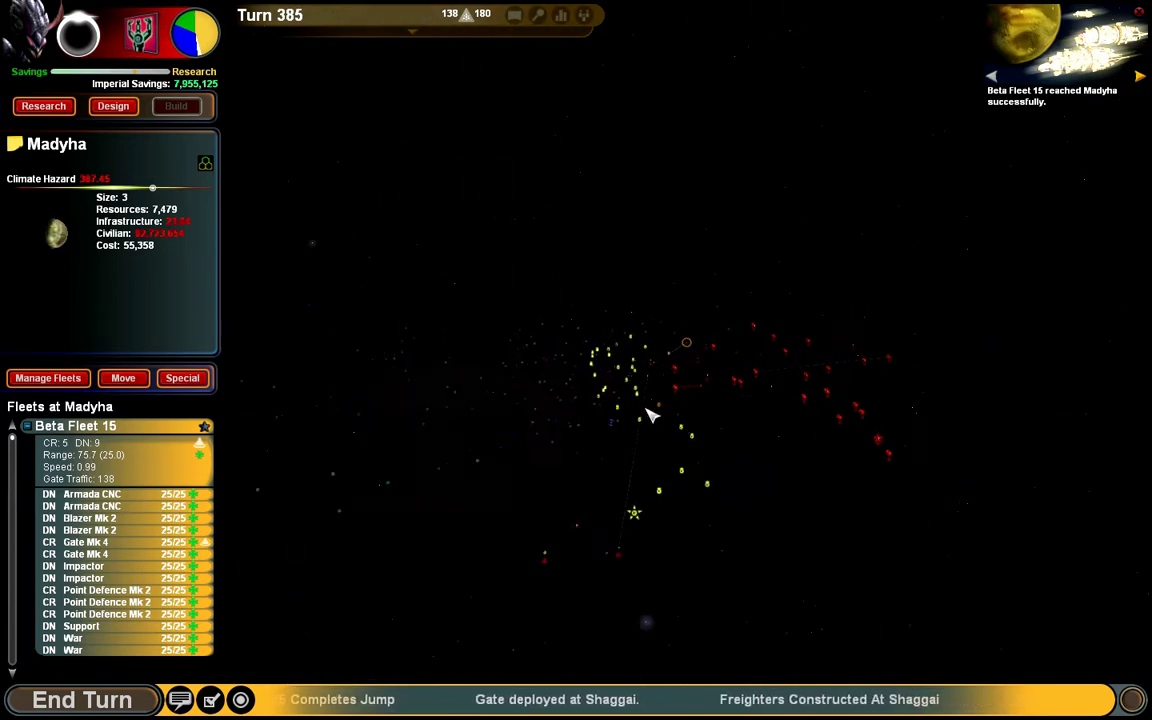
left_click_drag(645, 417, 567, 451)
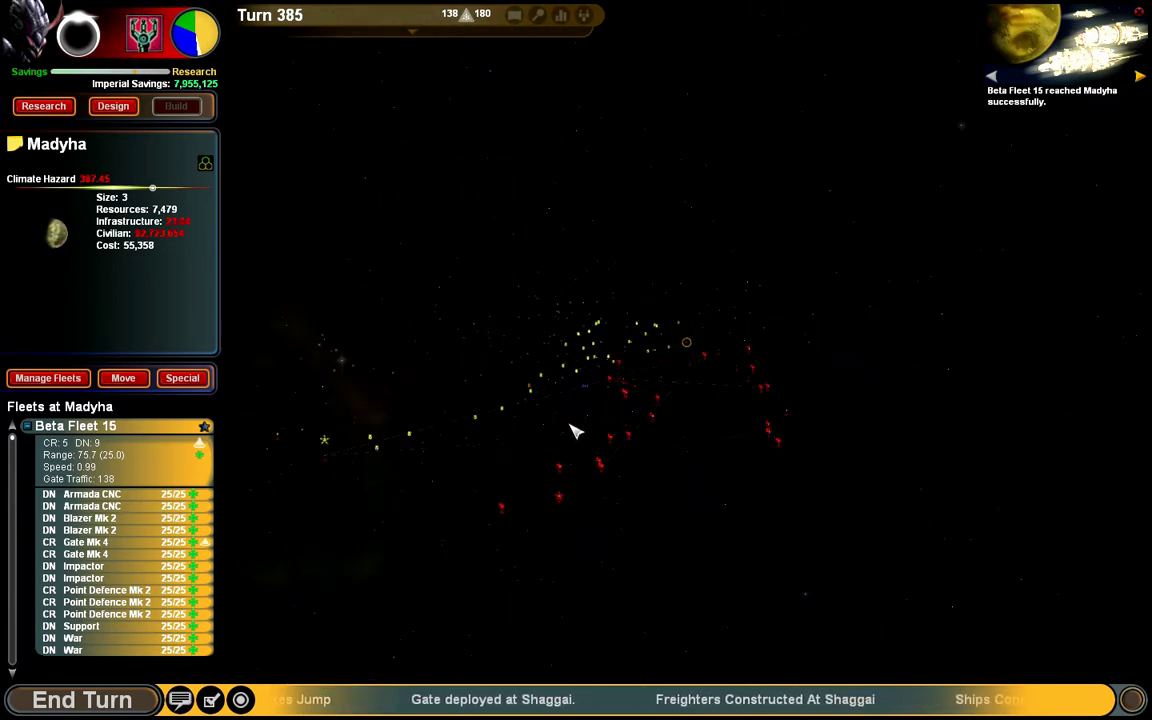
scroll(567, 451, "up", 8)
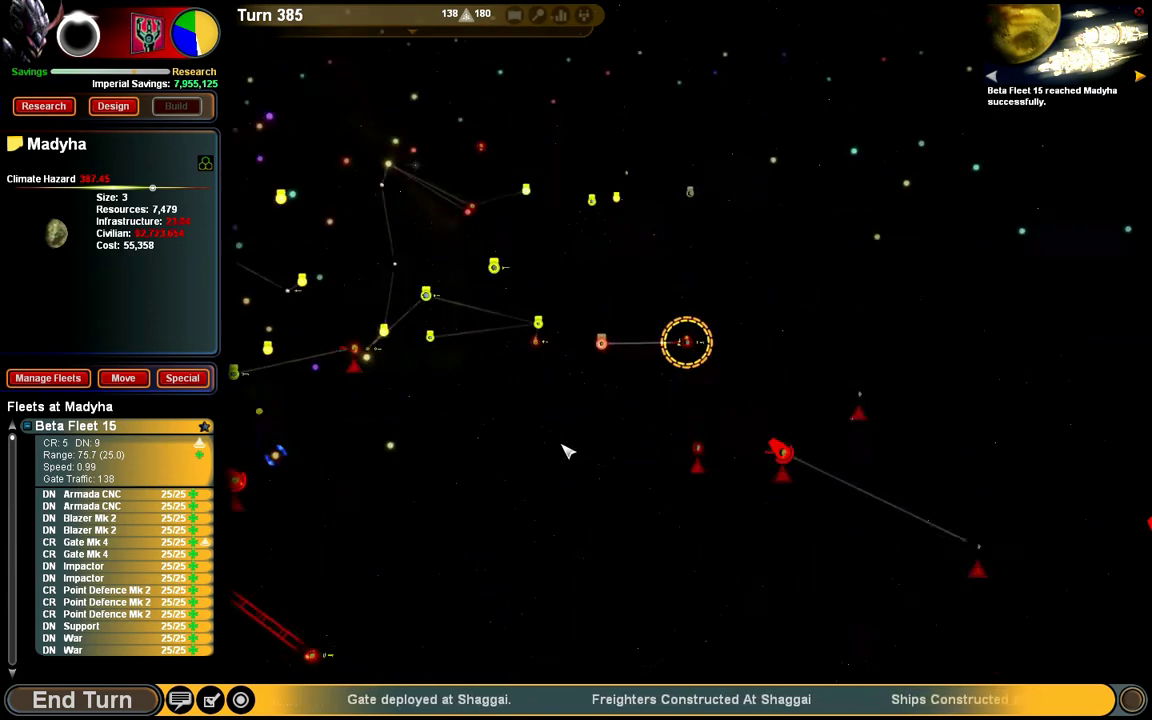
scroll(567, 451, "up", 3)
scroll(567, 451, "down", 3)
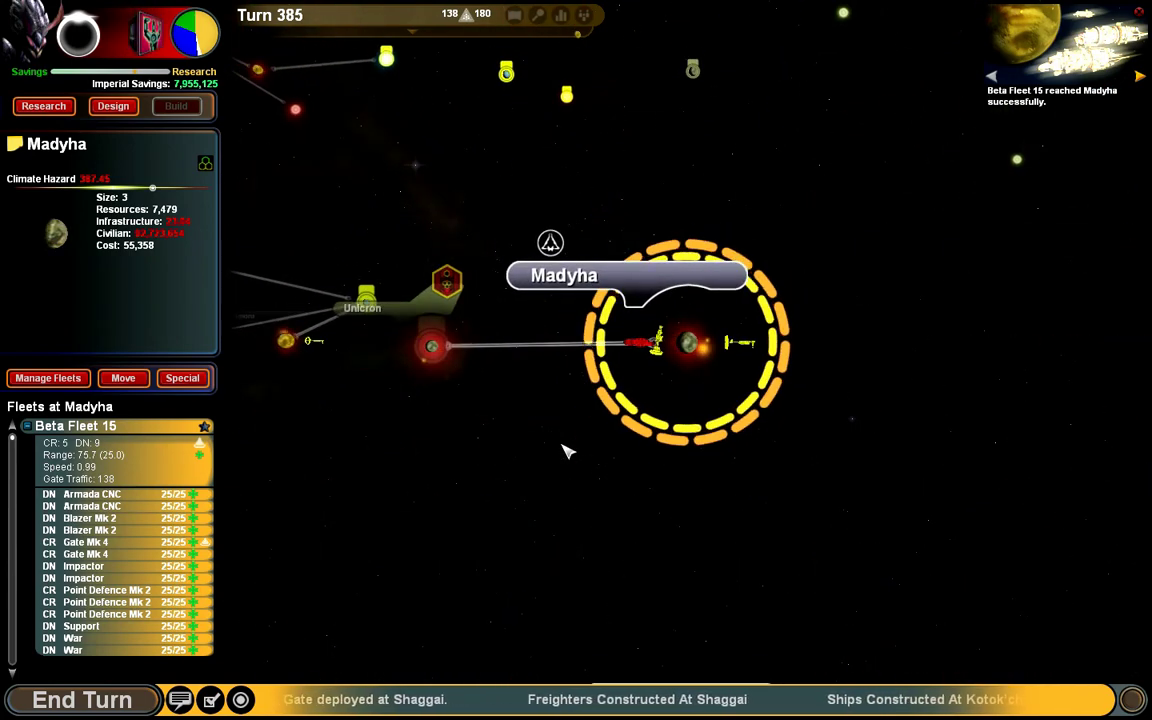
scroll(567, 451, "down", 3)
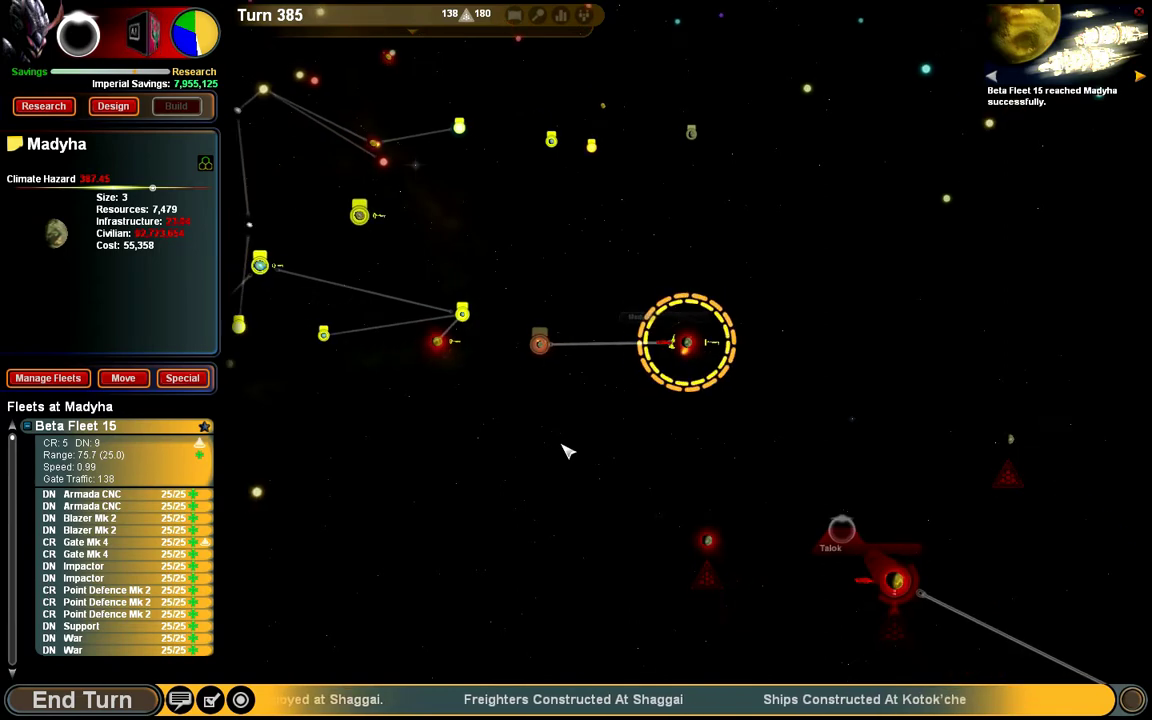
scroll(567, 451, "down", 5)
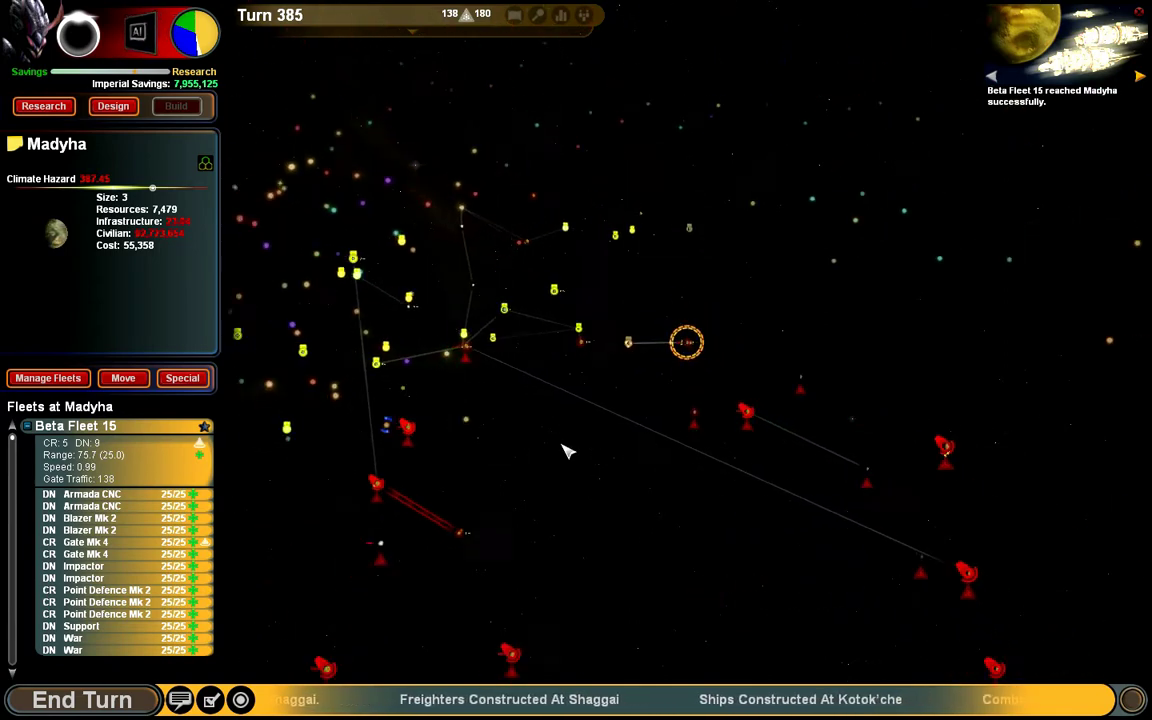
left_click_drag(565, 450, 784, 244)
Step: Review the Shaggai gate, Shaggai freighters and Kotok'che ship-built reports
left_click(1140, 76)
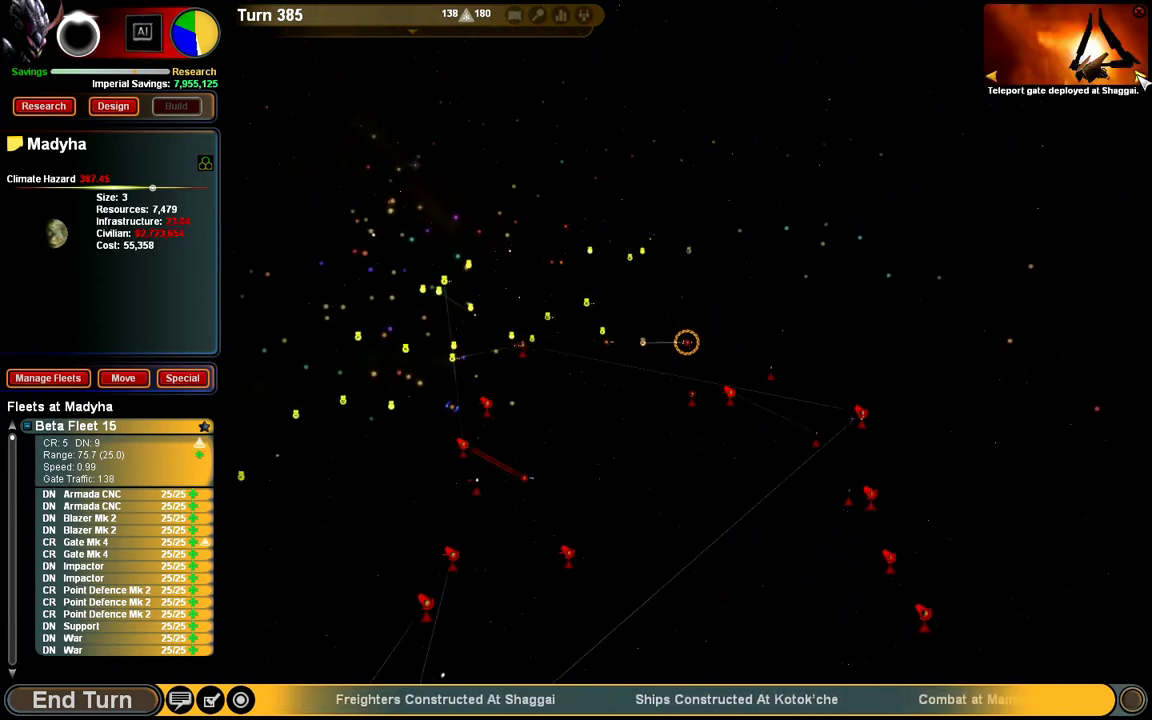
left_click(1060, 55)
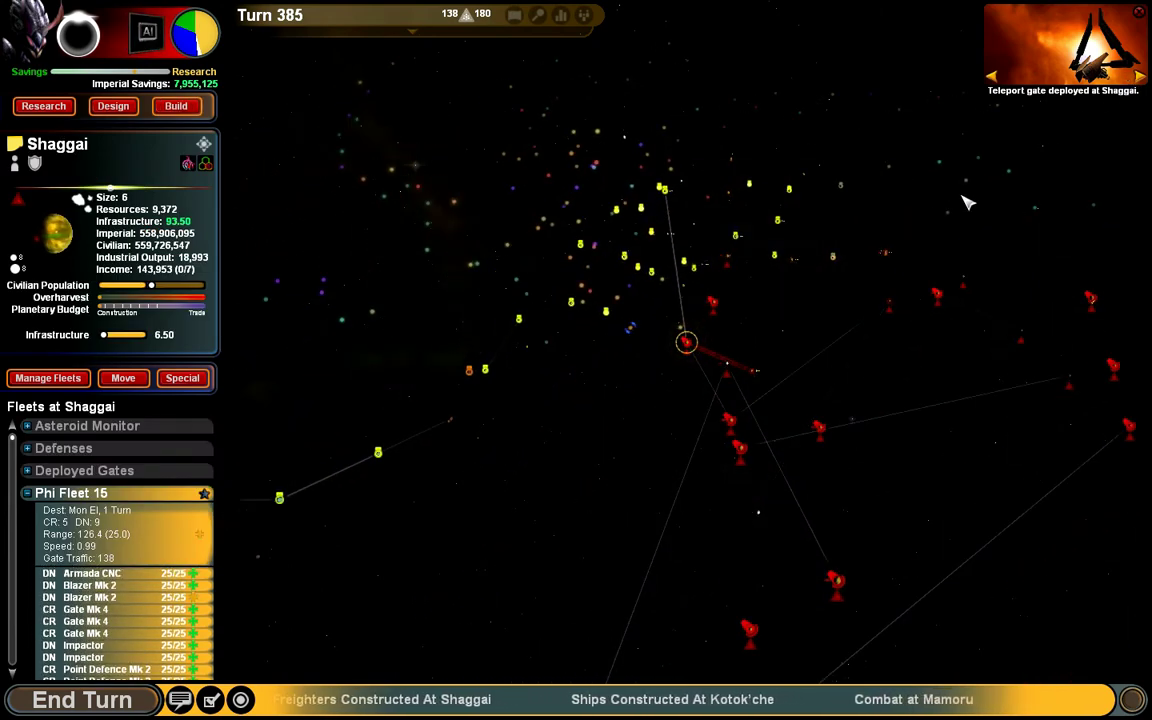
left_click(1143, 78)
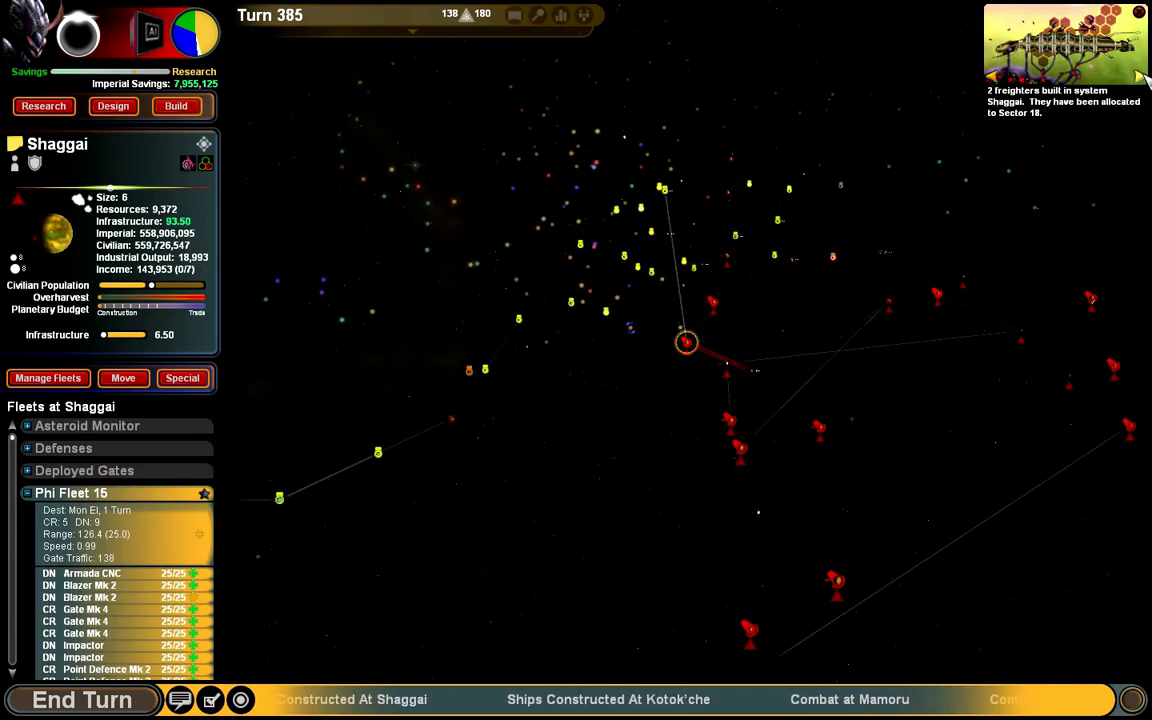
left_click(1143, 78)
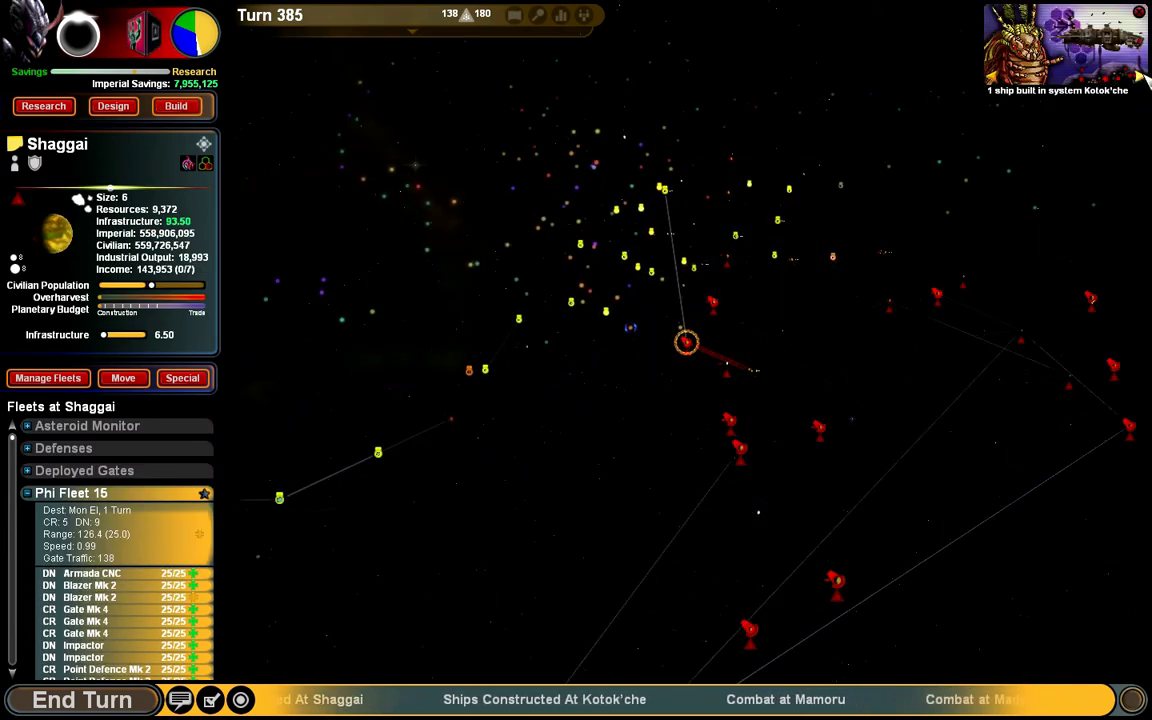
Step: Advance through the Mamoru, Madyha and Mon El battle reports, centering on Mamoru and Mon El
left_click(1143, 78)
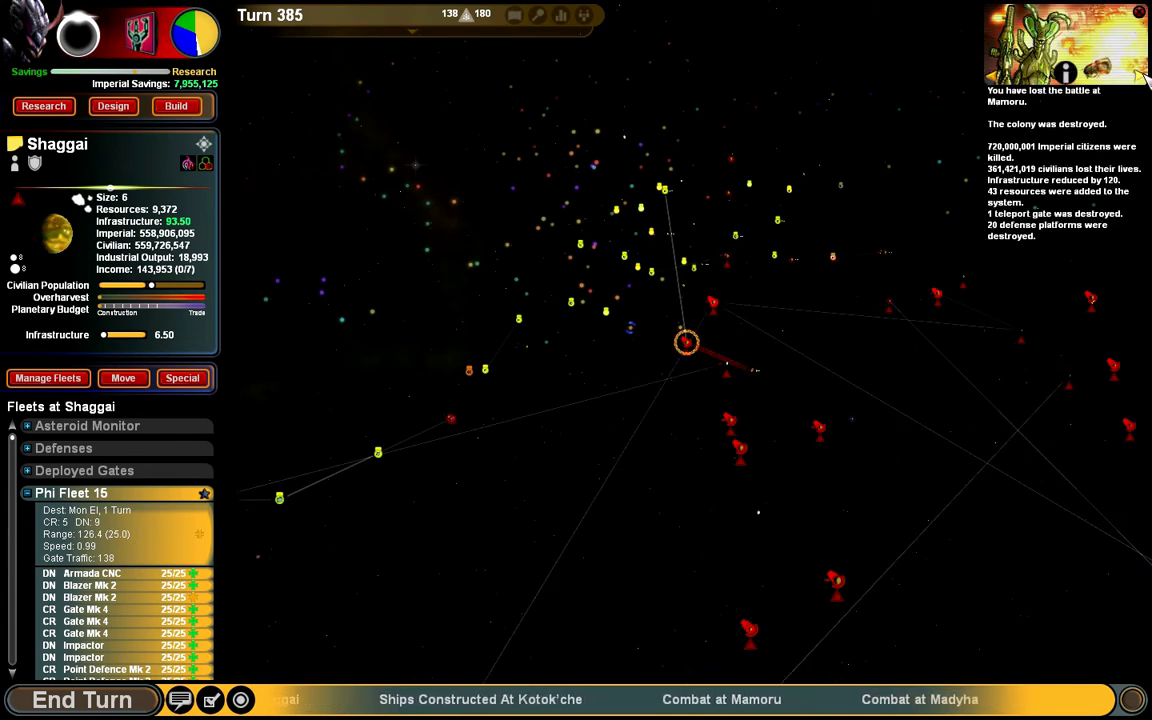
left_click(1103, 93)
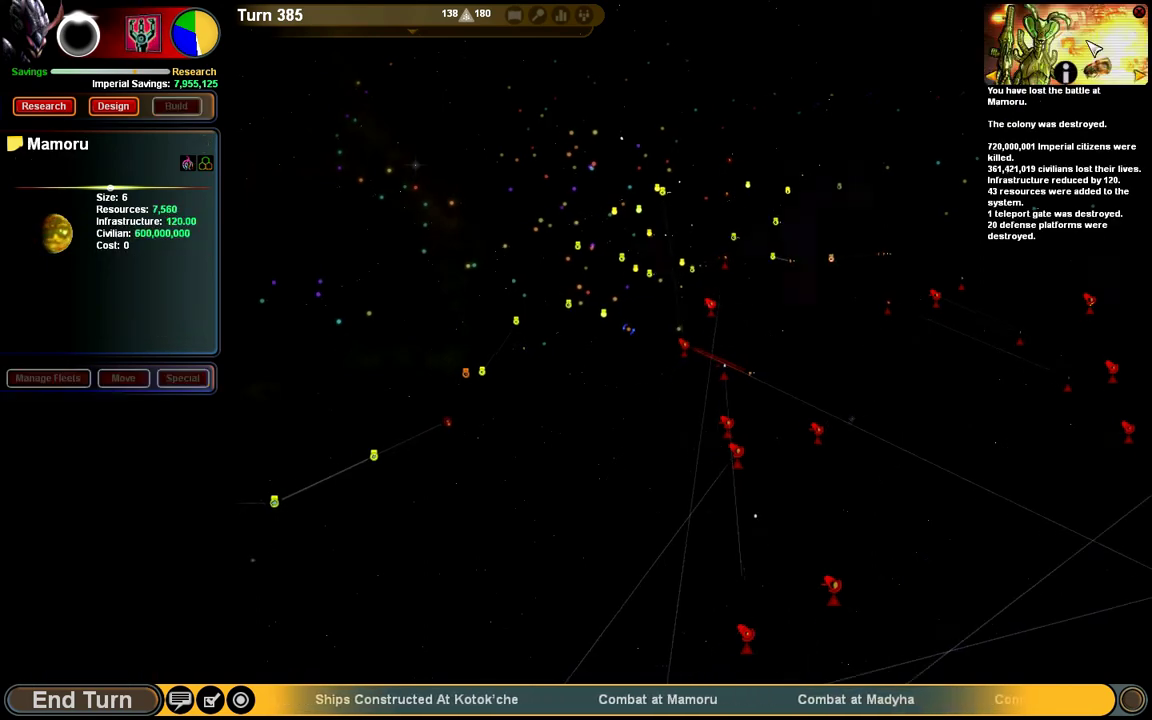
left_click(1140, 75)
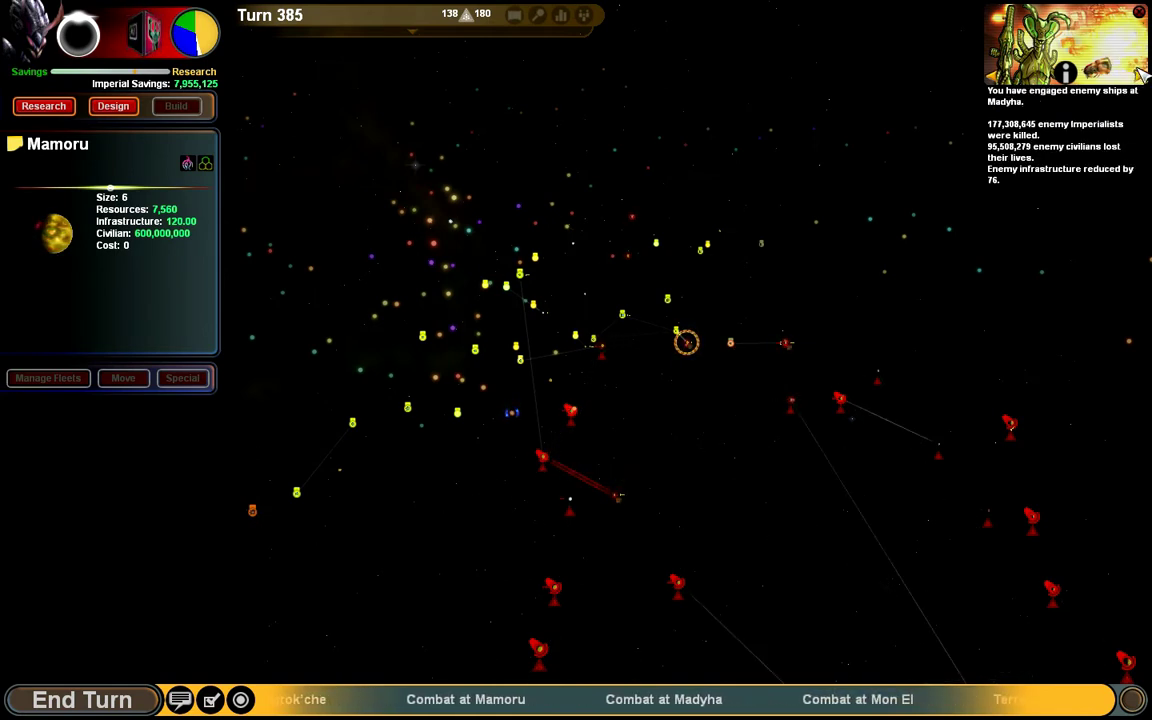
left_click(1142, 78)
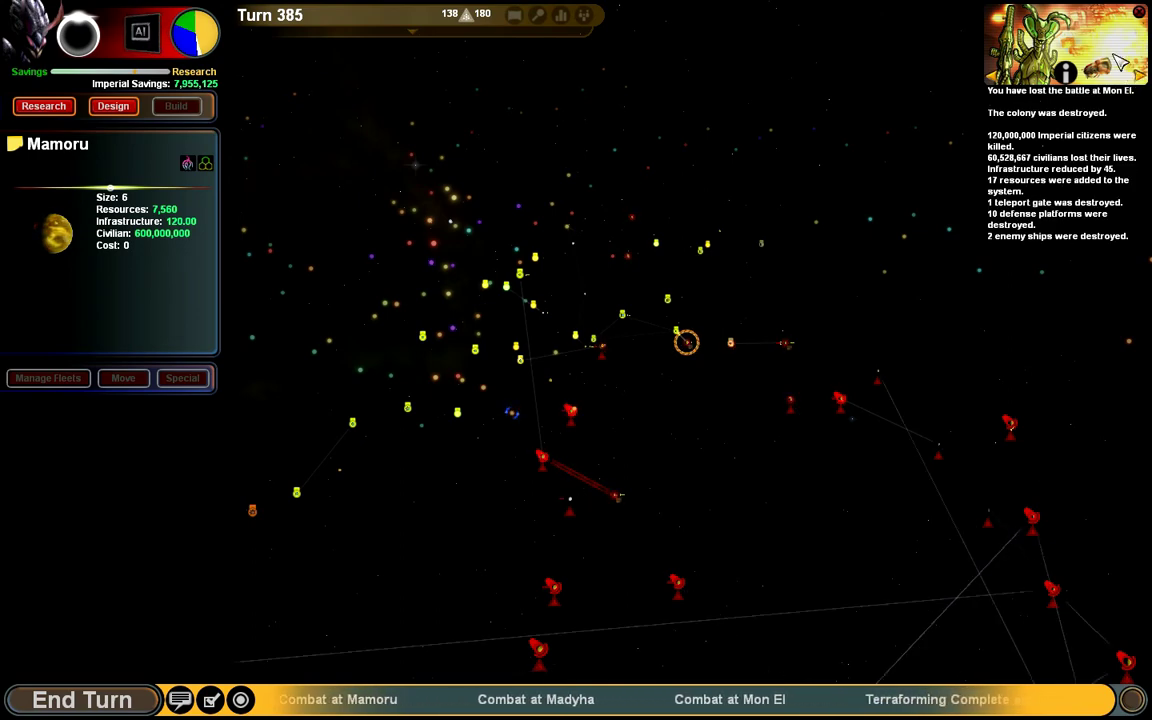
left_click(1120, 62)
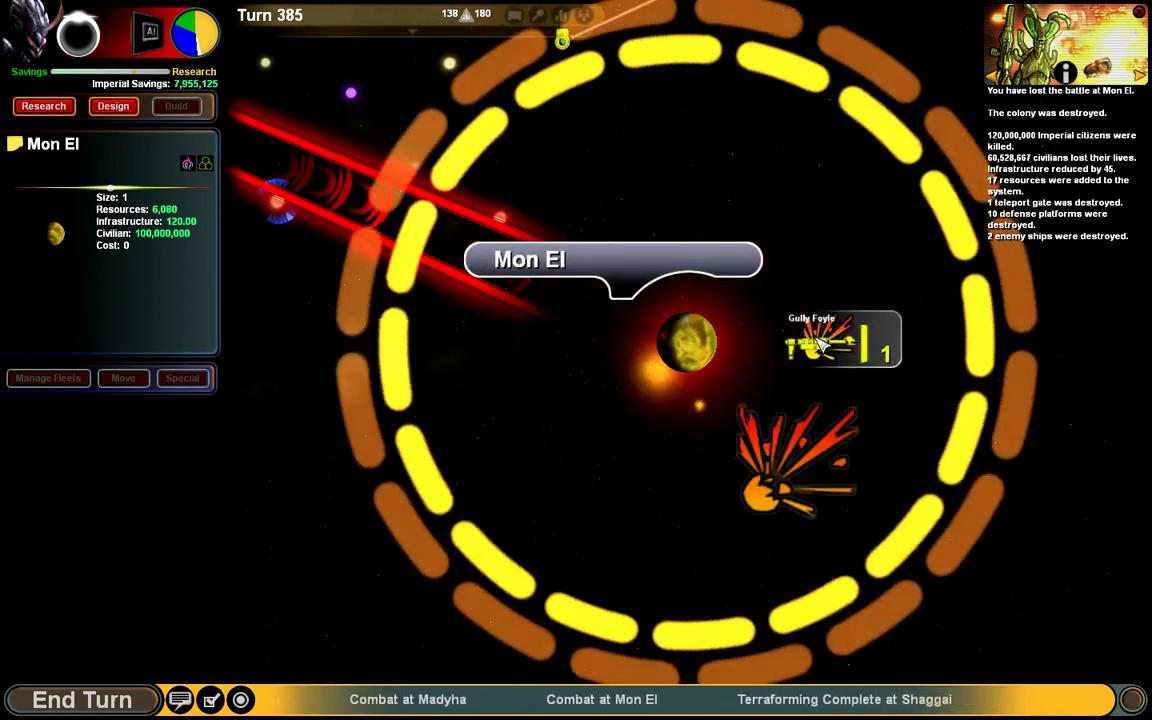
scroll(820, 345, "down", 3)
scroll(820, 340, "down", 4)
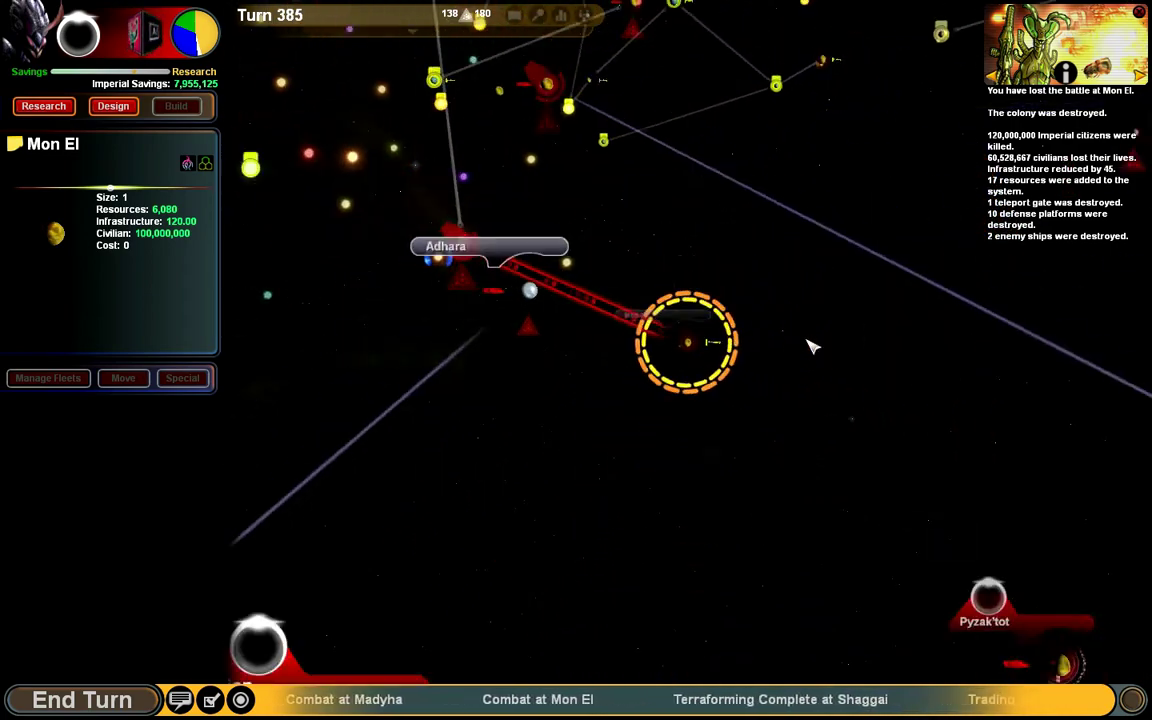
scroll(828, 320, "down", 3)
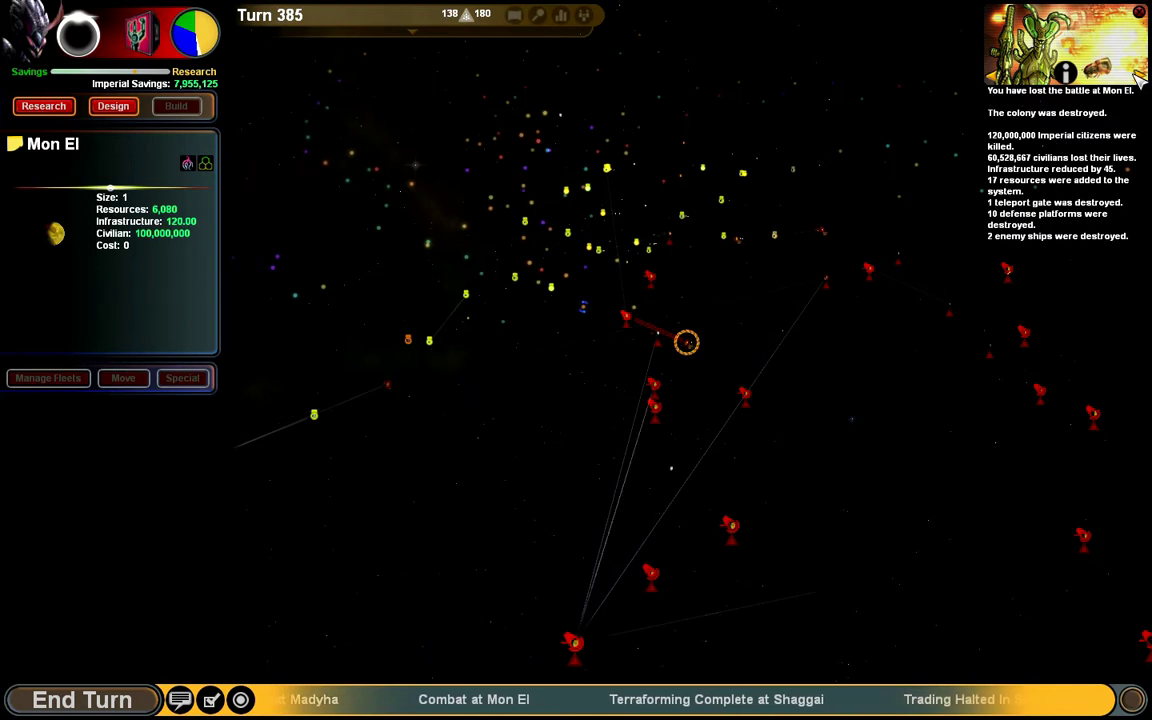
Step: Read the full Combat at Mon El report, then view Shaggai's terraforming report
left_click(1077, 73)
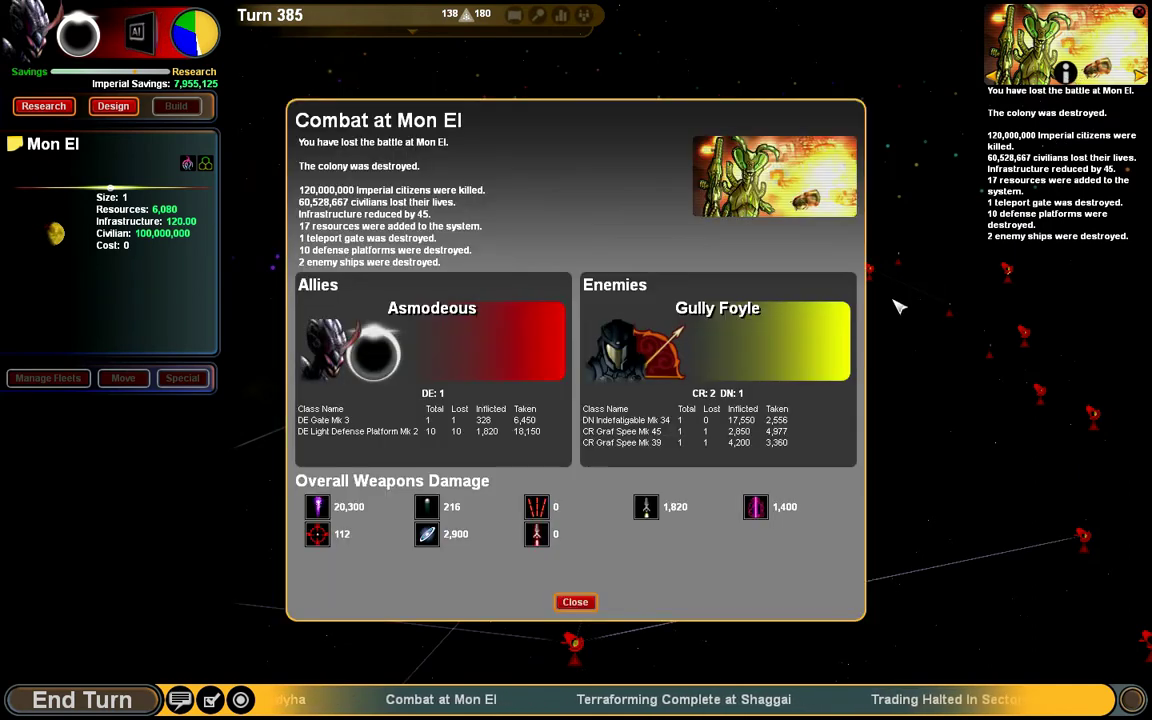
left_click(576, 602)
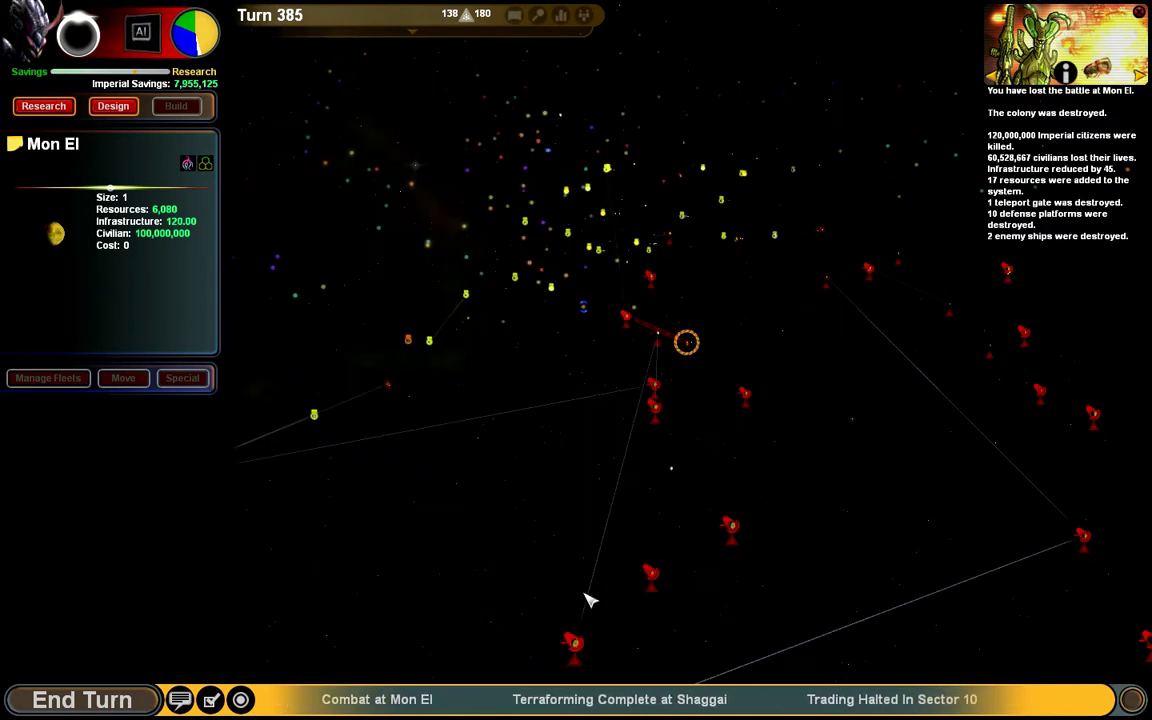
left_click(1138, 75)
left_click(1100, 65)
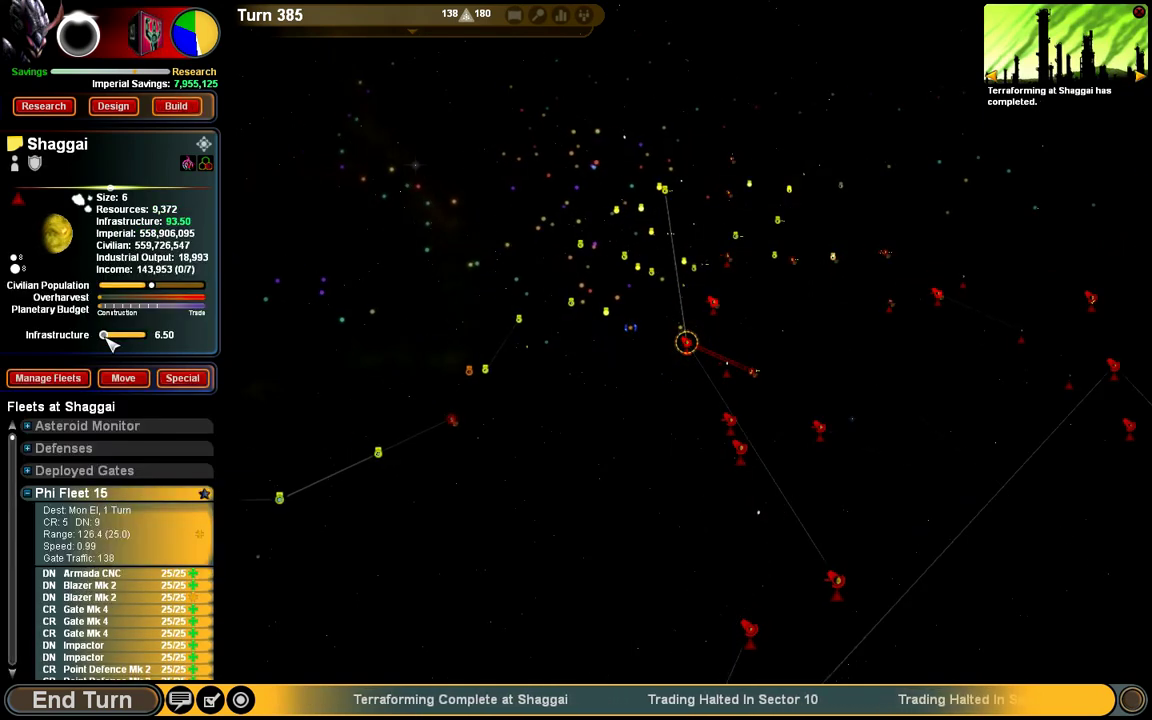
Step: Check the Sector 10 and 19 reports, Talok, and the detected enemy fleet, then select Yith
left_click(1142, 76)
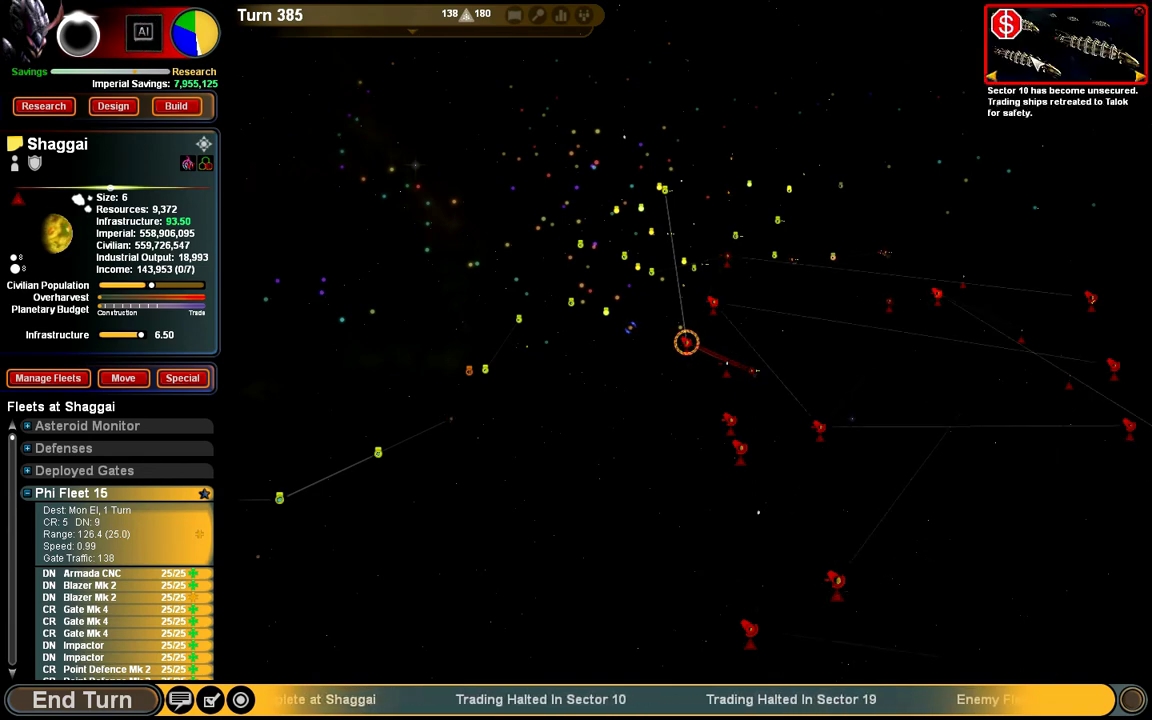
left_click(1040, 62)
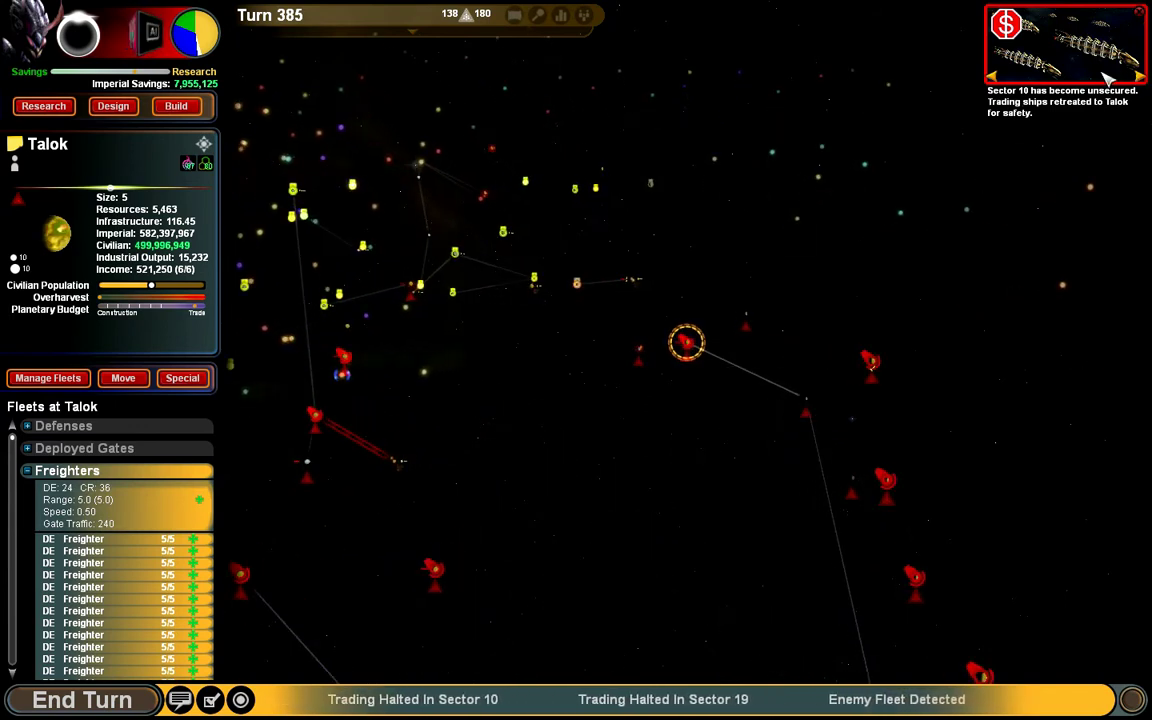
left_click(1141, 80)
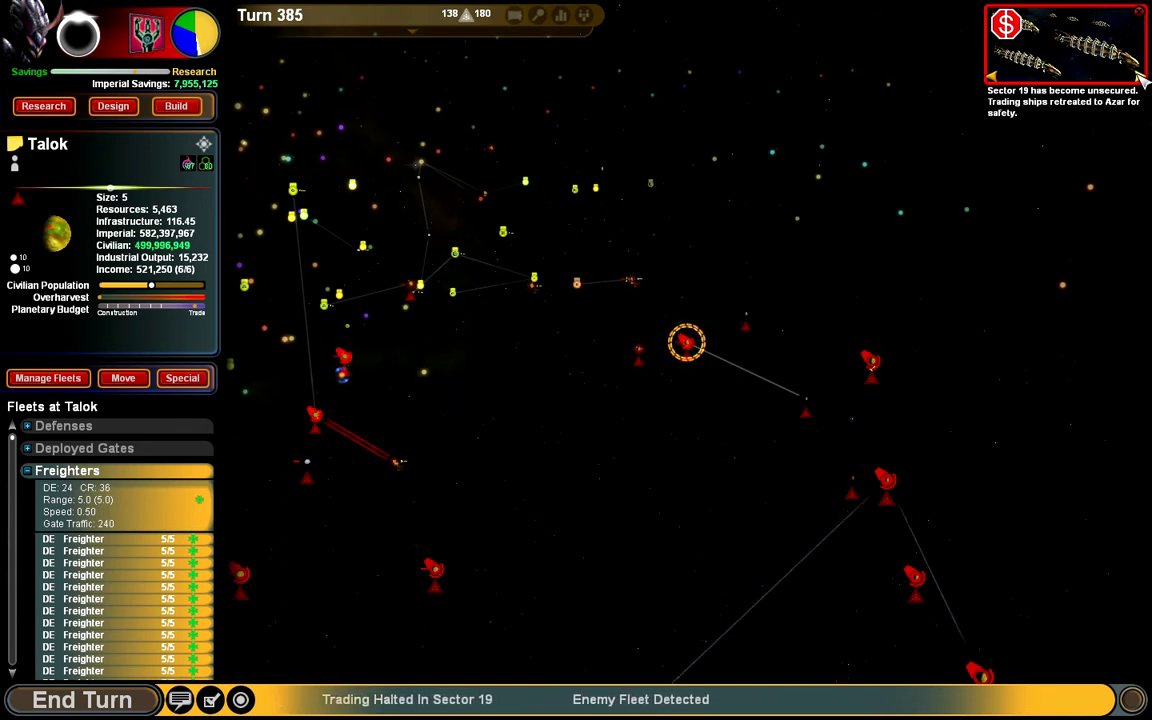
left_click(1141, 80)
left_click(760, 330)
scroll(922, 192, "up", 5)
scroll(922, 192, "up", 4)
scroll(922, 192, "up", 4)
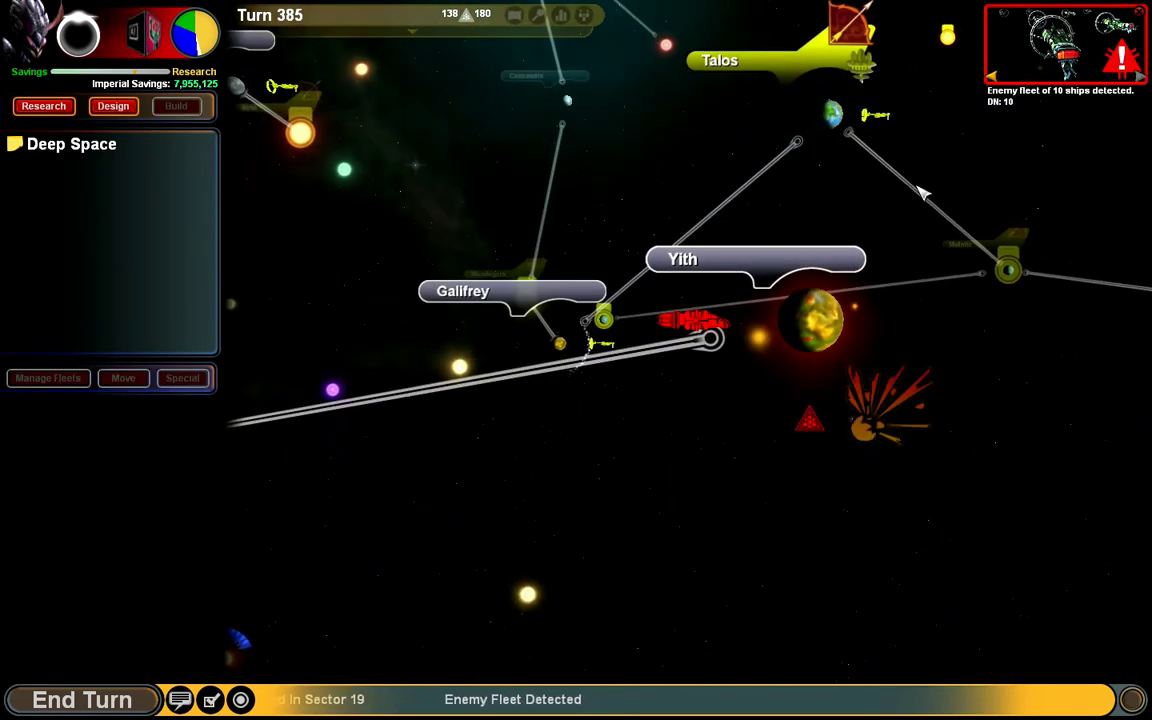
scroll(922, 192, "up", 3)
scroll(922, 192, "down", 4)
scroll(940, 180, "down", 5)
scroll(955, 173, "down", 4)
scroll(850, 180, "down", 4)
scroll(740, 360, "up", 4)
left_click(700, 345)
Step: Pull the Blazer Mk 2 out of Beta Fleet 16's first wave and reposition the Impactor
left_click(48, 377)
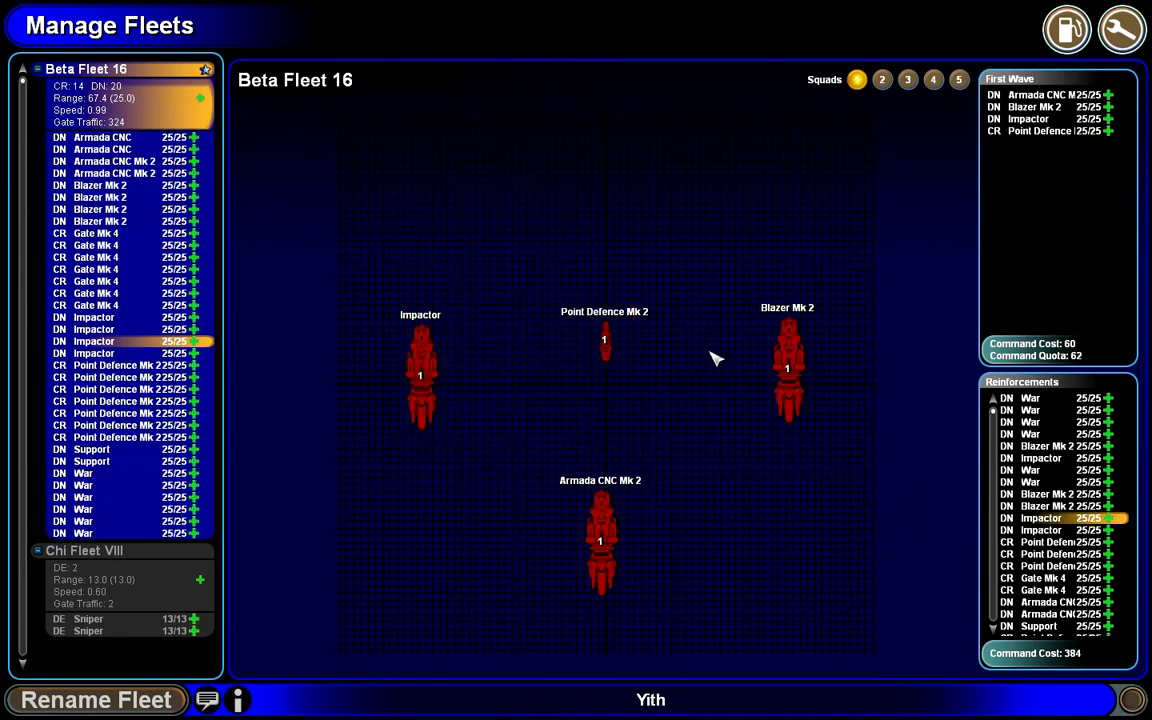
left_click(781, 362)
left_click_drag(781, 362, 1045, 470)
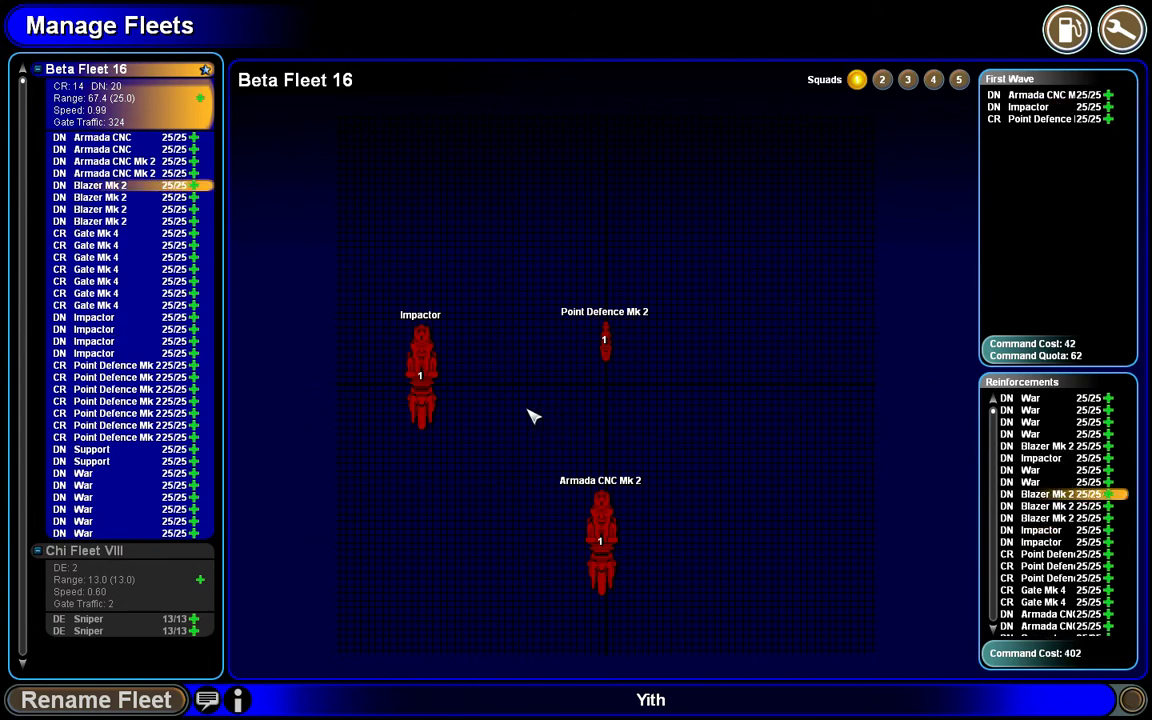
left_click(422, 390)
left_click_drag(425, 390, 433, 553)
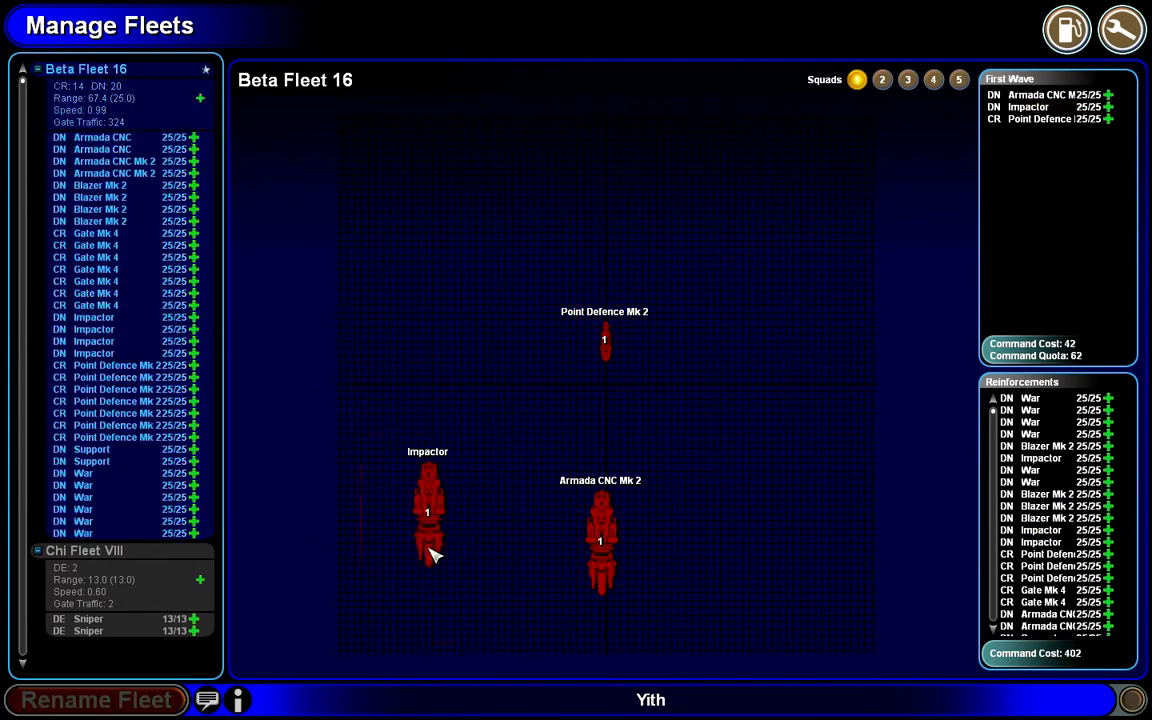
Step: Reposition the Point Defence Mk 2 and Armada CNC Mk 2, and add a second Impactor
left_click_drag(604, 340, 532, 370)
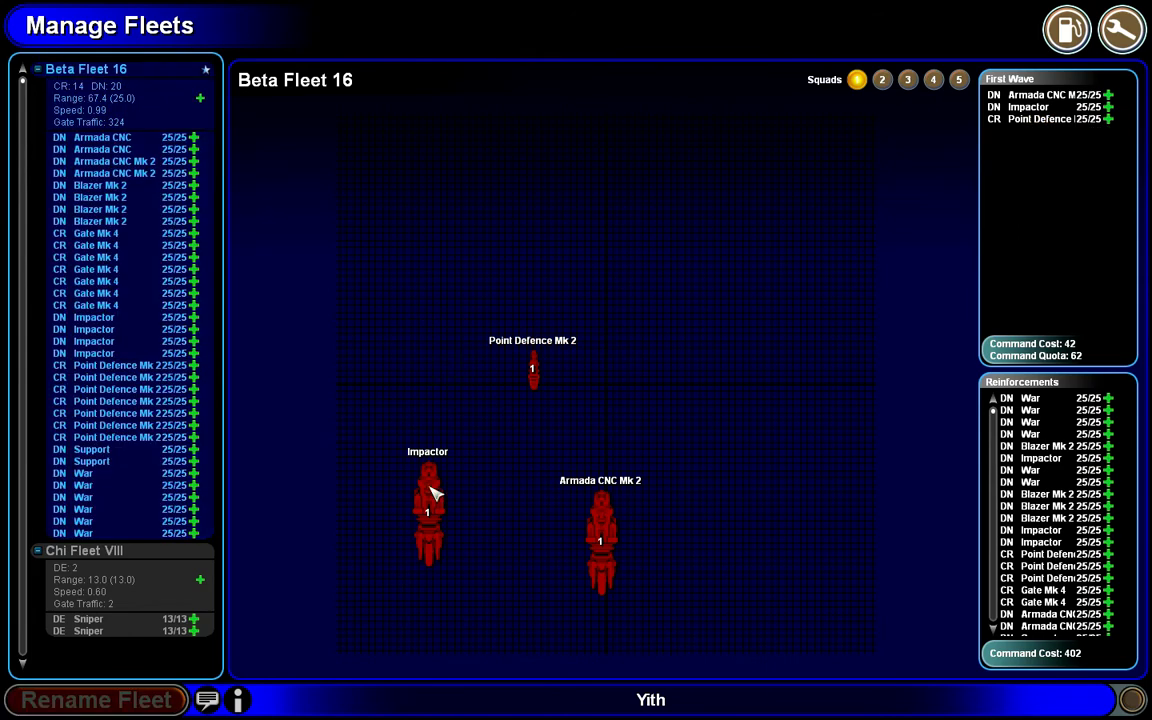
mouse_move(430, 490)
left_mouse_down()
mouse_move(425, 590)
mouse_move(430, 573)
left_mouse_up()
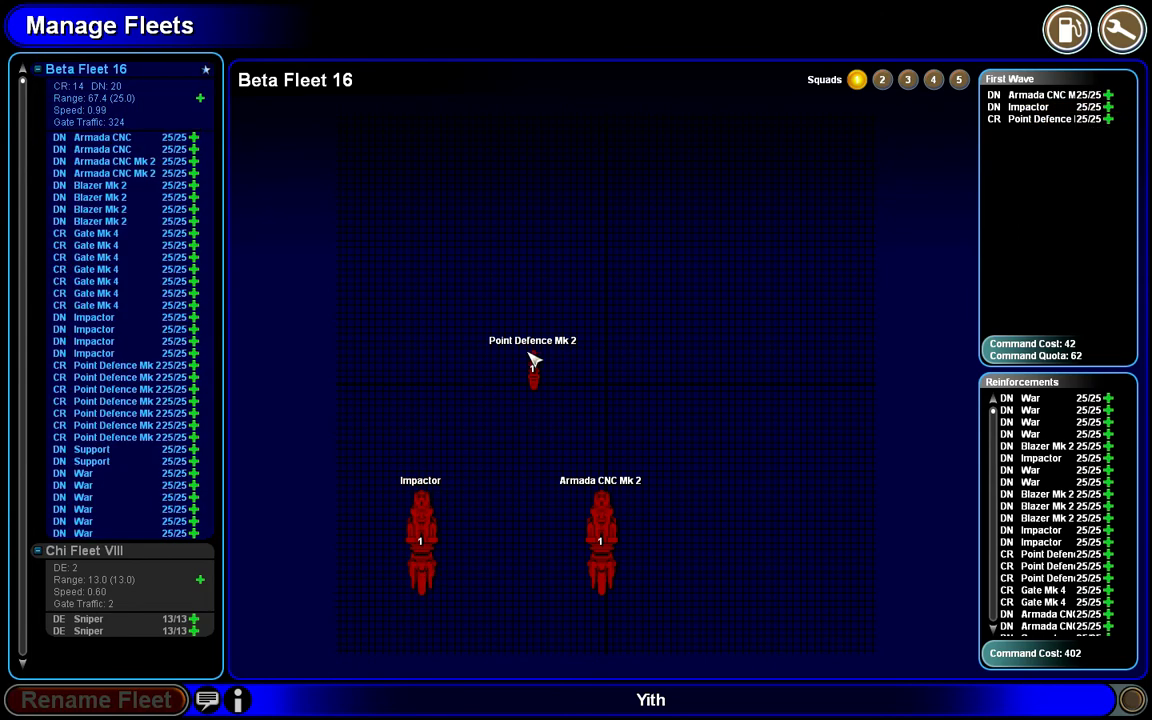
left_click_drag(533, 362, 430, 377)
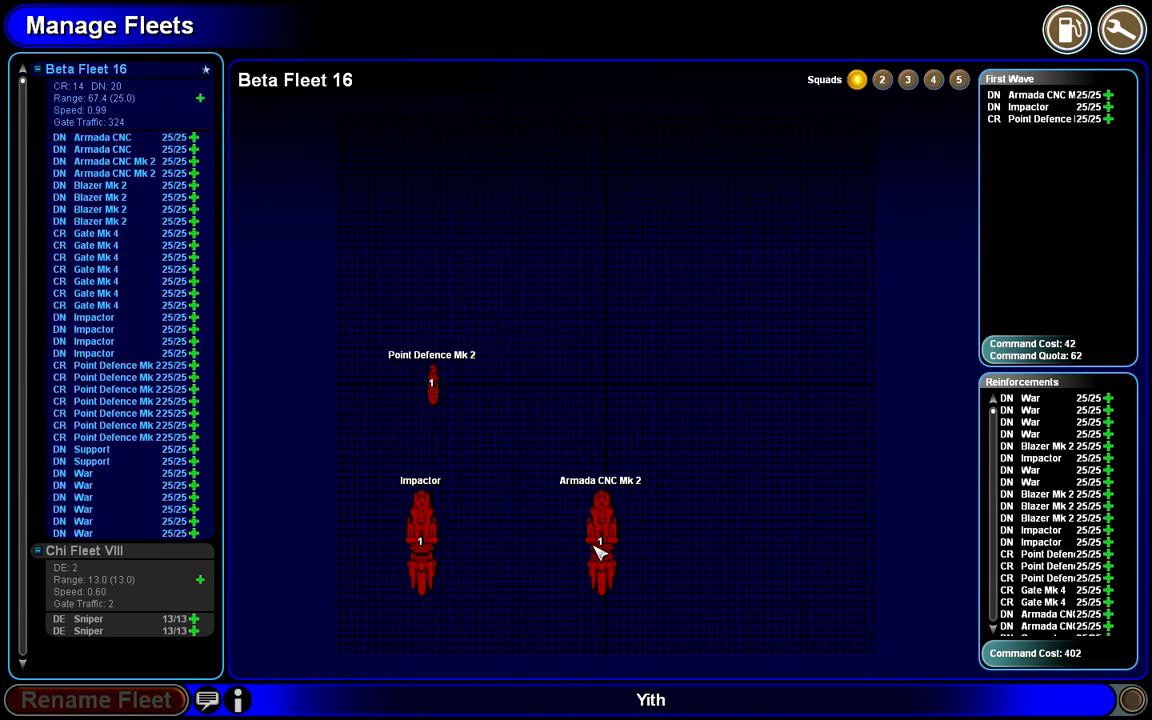
left_click_drag(600, 545, 603, 380)
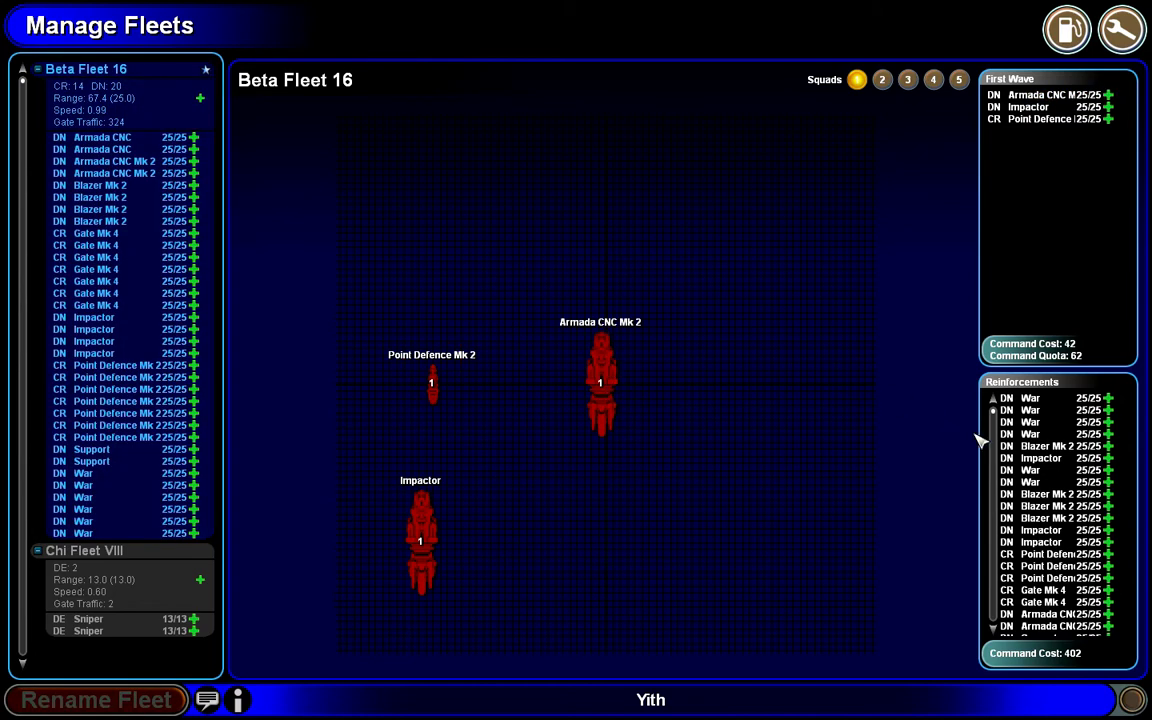
left_click_drag(1045, 540, 432, 226)
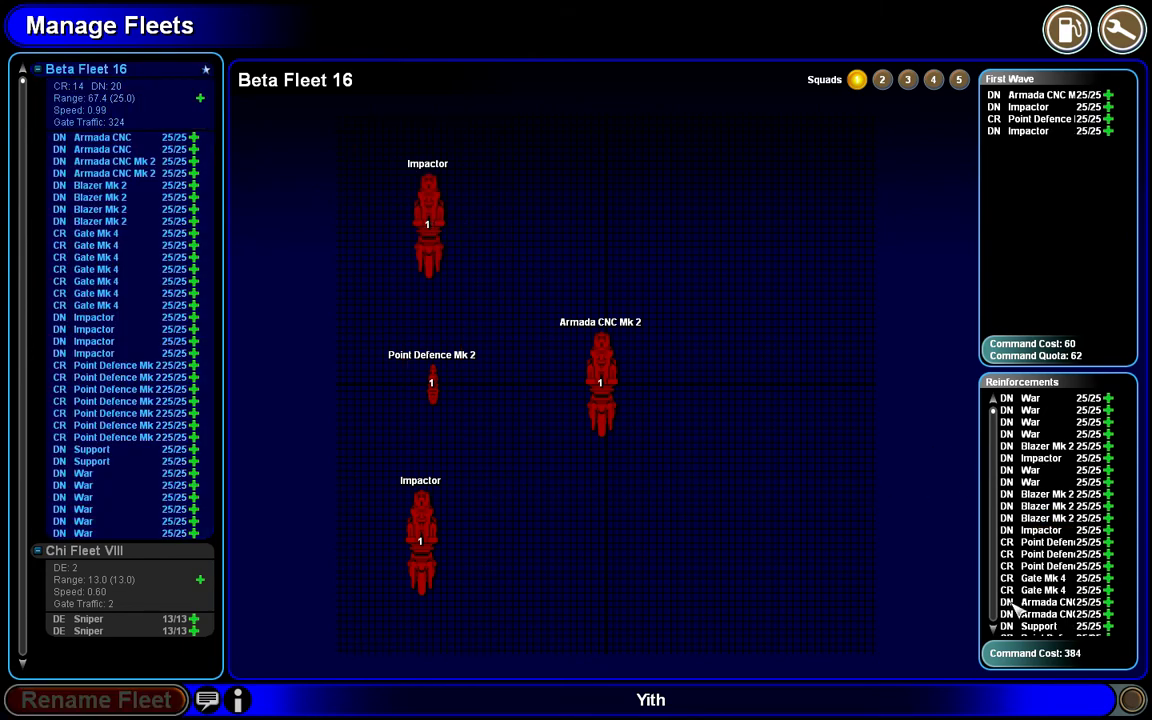
scroll(1060, 520, "down", 5)
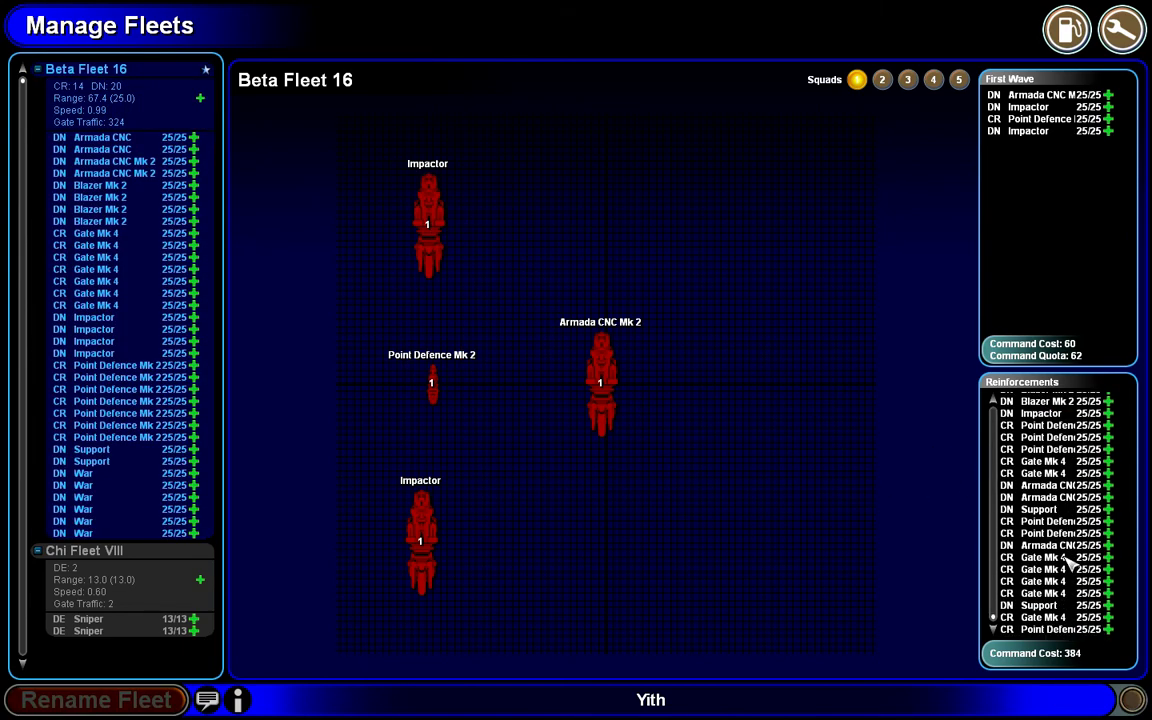
scroll(1068, 562, "up", 5)
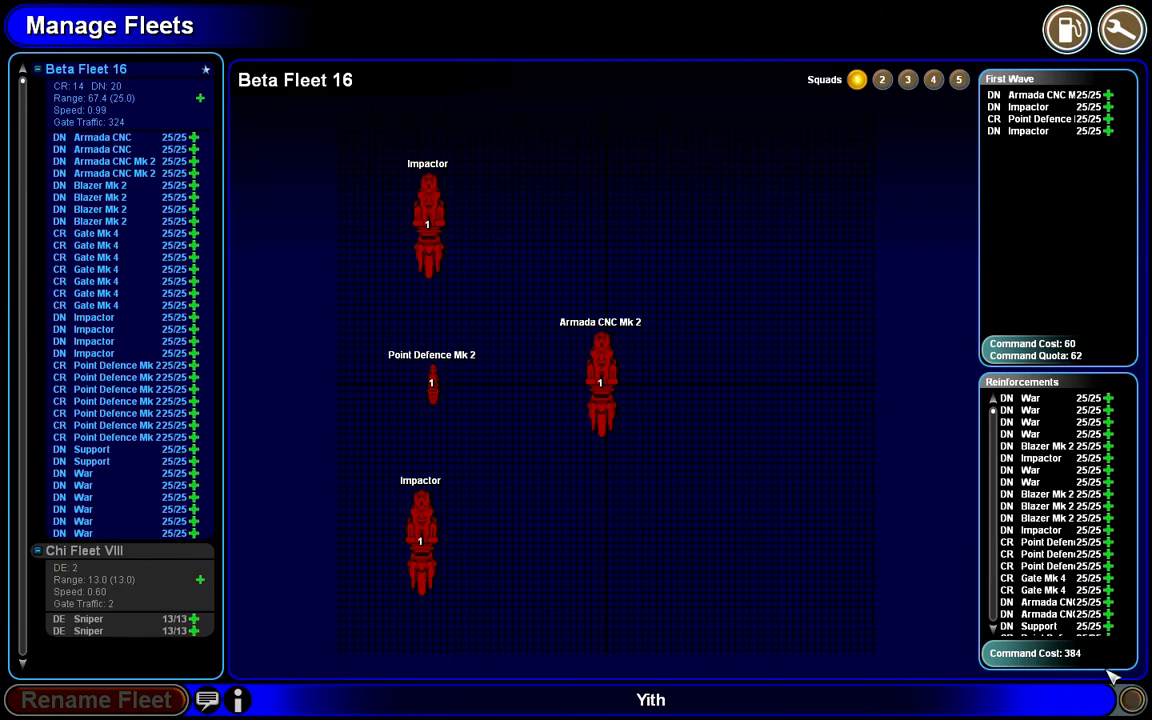
left_click(1132, 699)
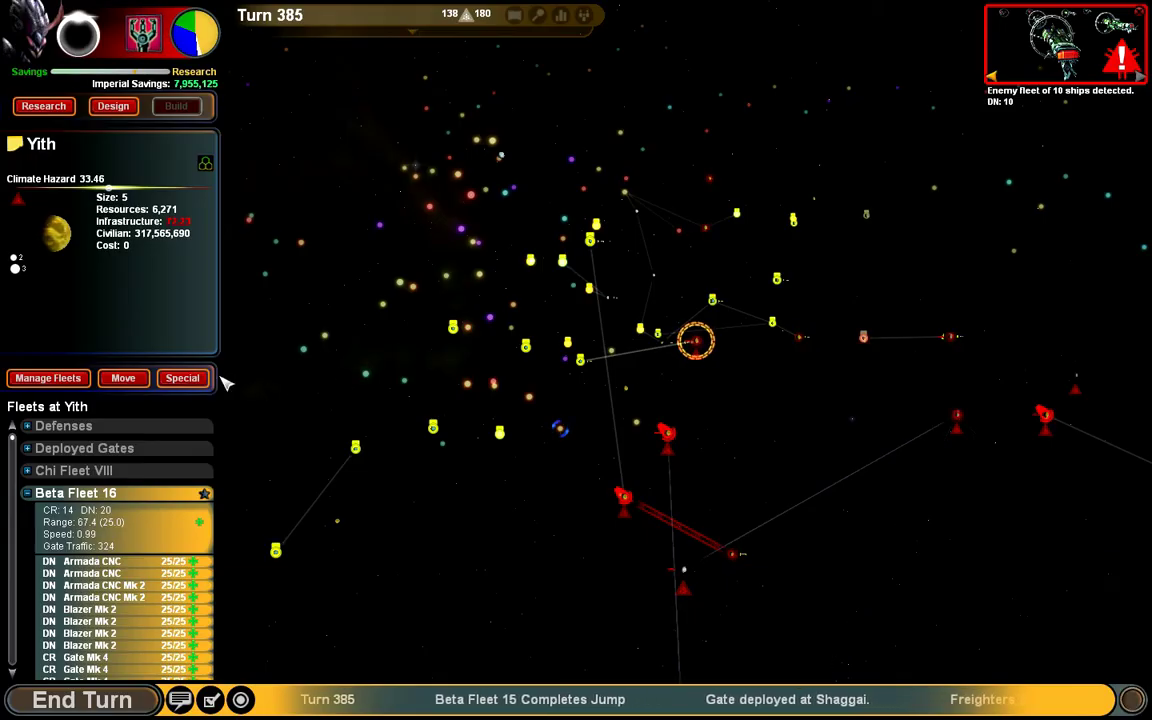
scroll(693, 330, "down", 3)
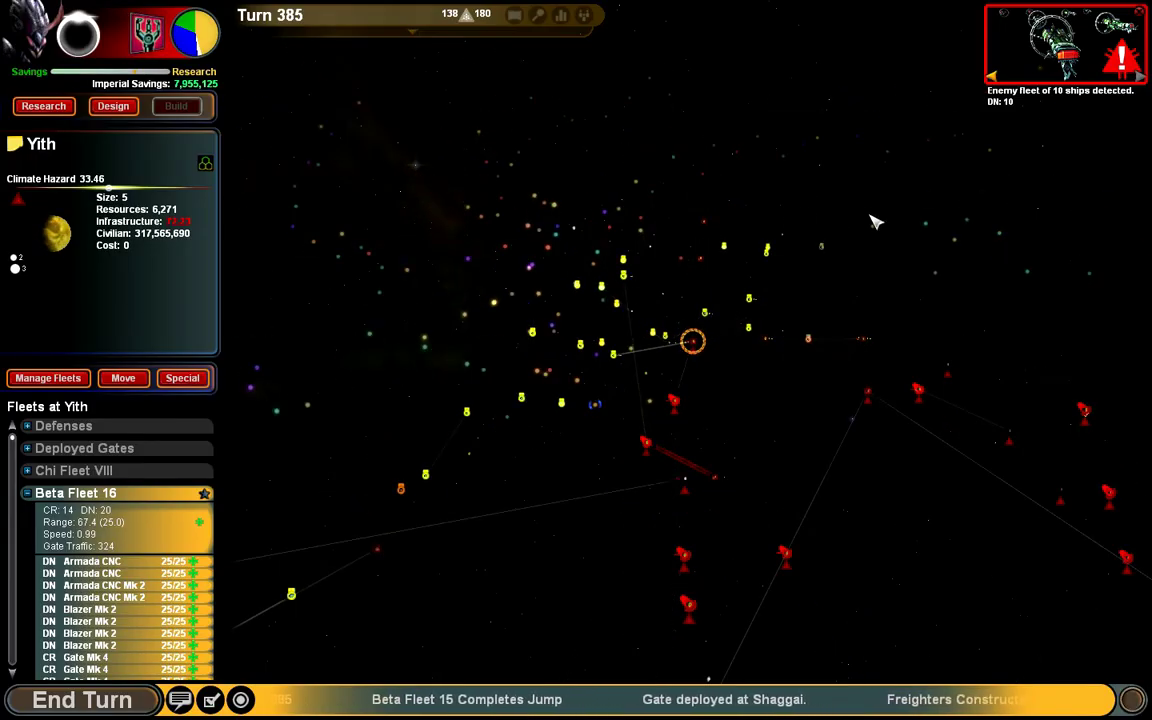
scroll(700, 355, "up", 3)
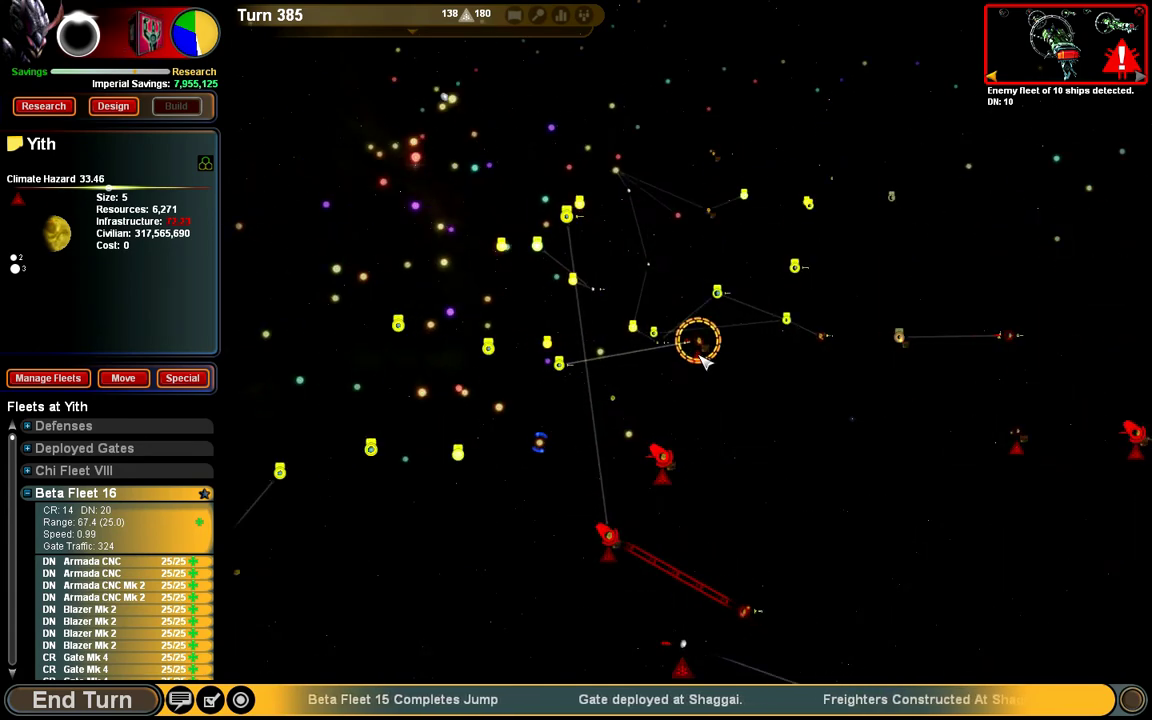
scroll(700, 355, "down", 5)
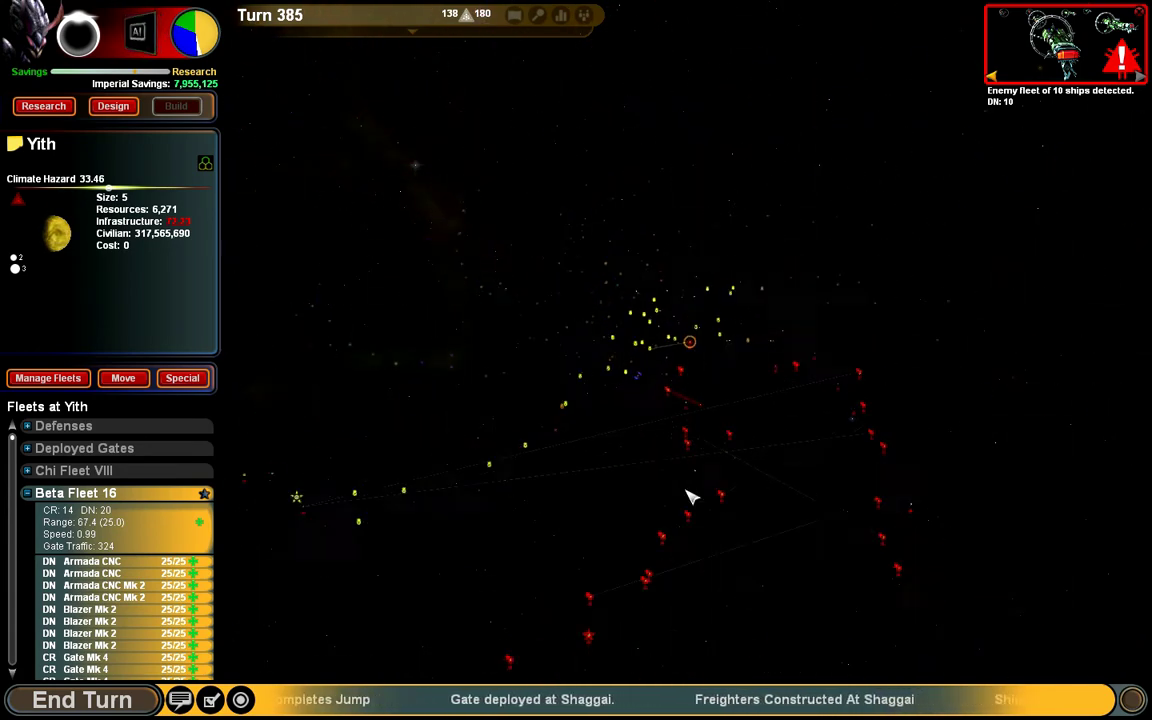
Step: Check Artificial Intelligence research progress, then inspect Kotok'che, Adhara, Omega Fleet IX and Adhara's gates
left_click(43, 106)
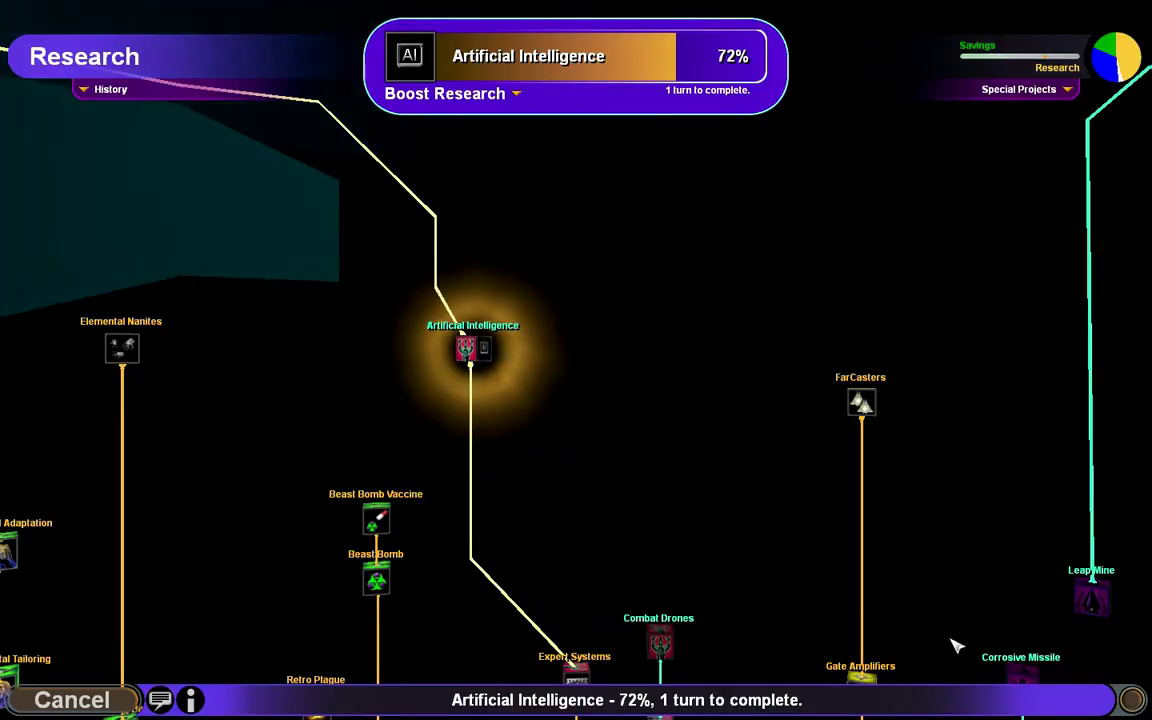
key("Escape")
scroll(444, 658, "down", 4)
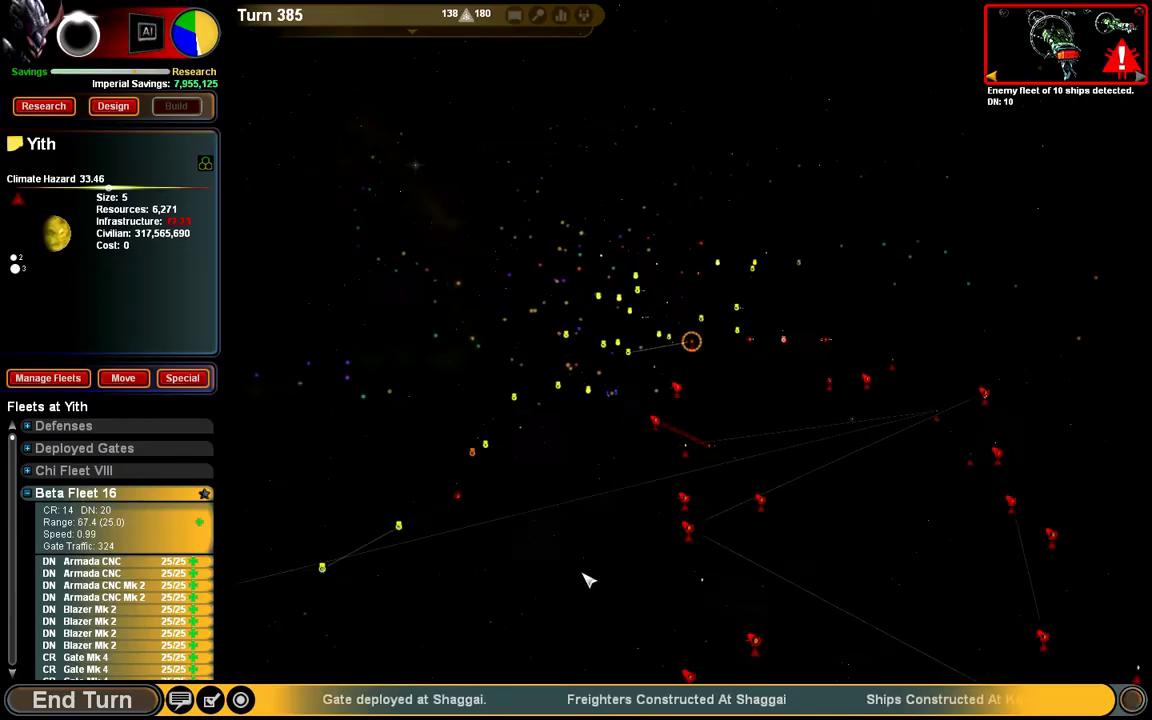
left_click(599, 603)
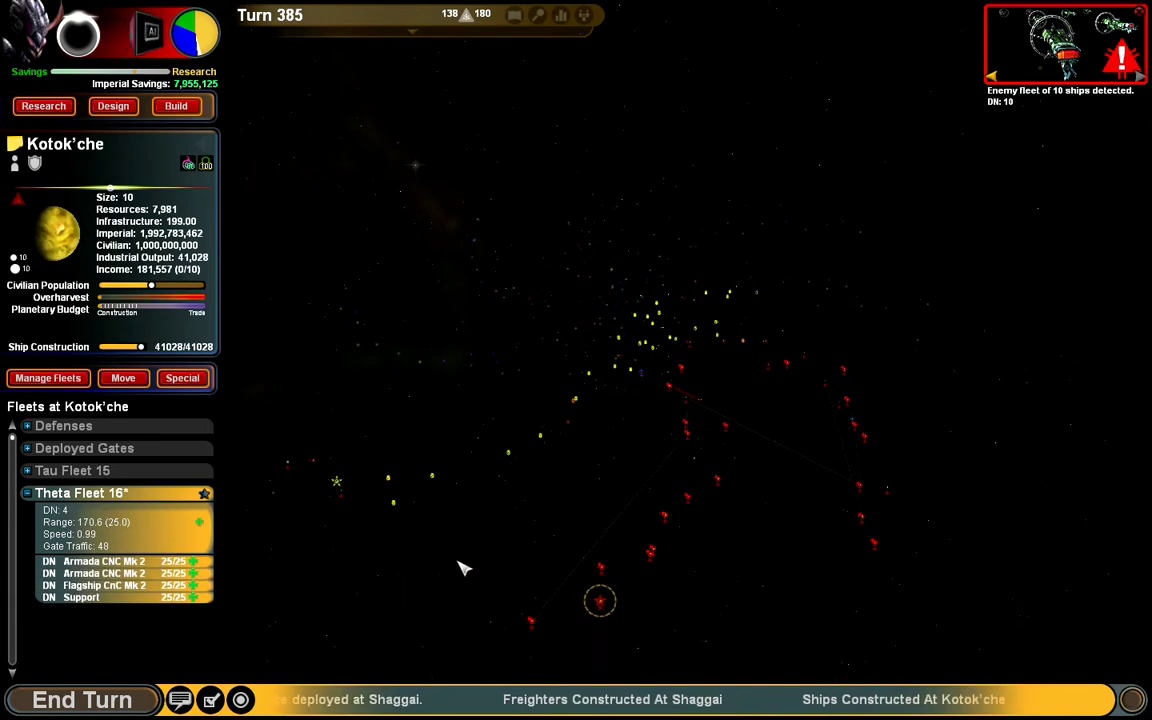
scroll(696, 390, "up", 3)
scroll(696, 390, "up", 3)
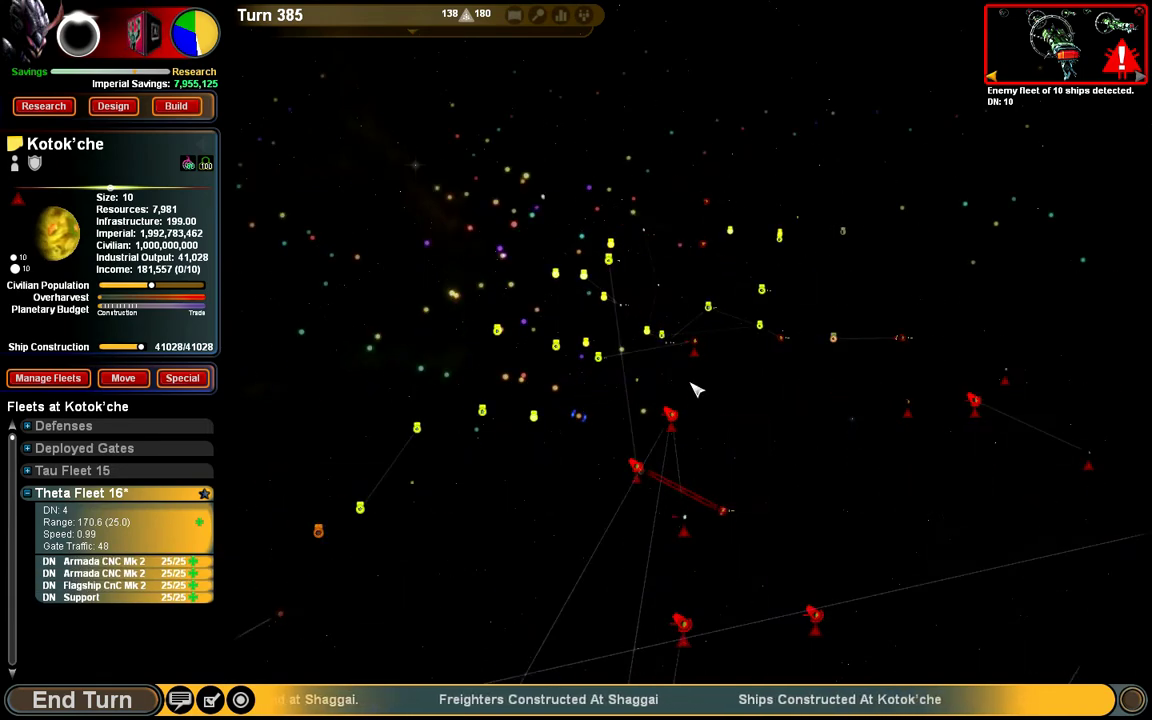
scroll(660, 470, "down", 4)
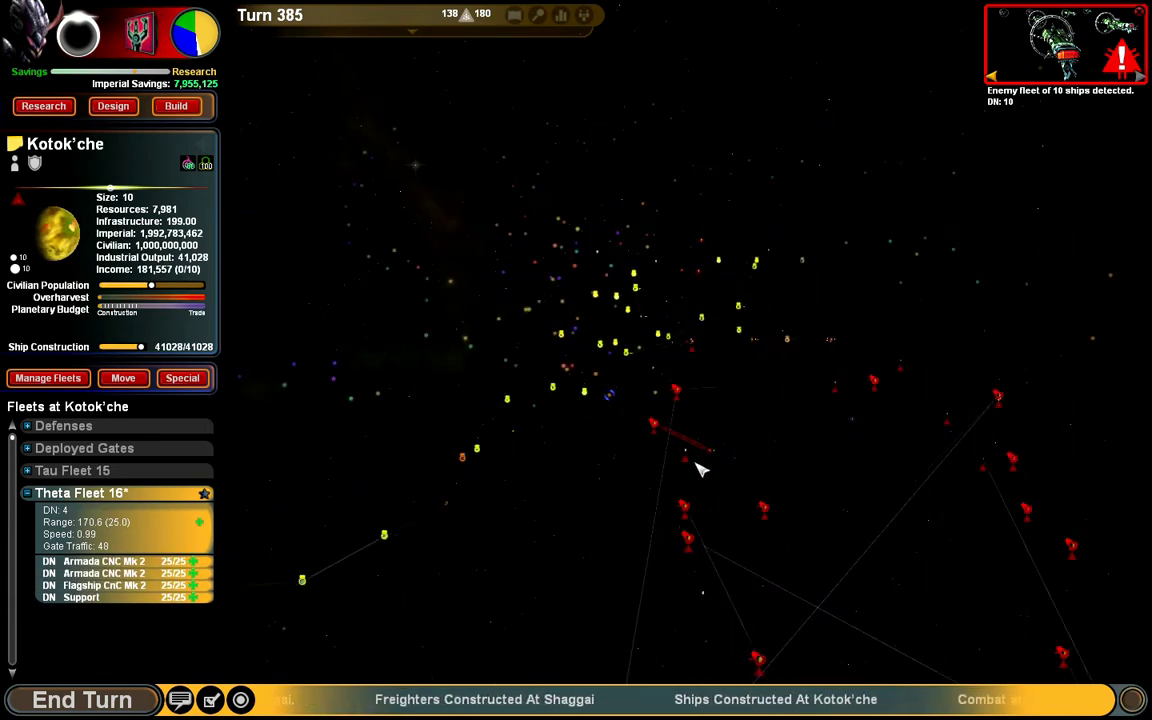
left_click(688, 412)
left_click(123, 377)
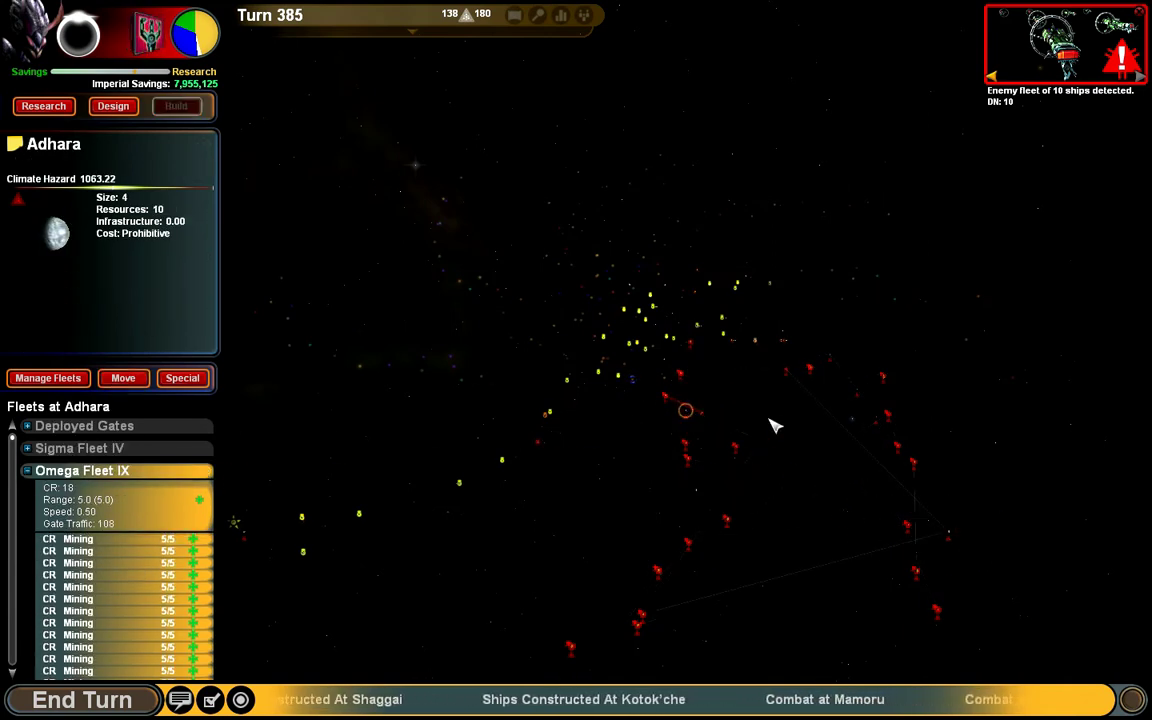
scroll(690, 400, "up", 5)
left_click(84, 425)
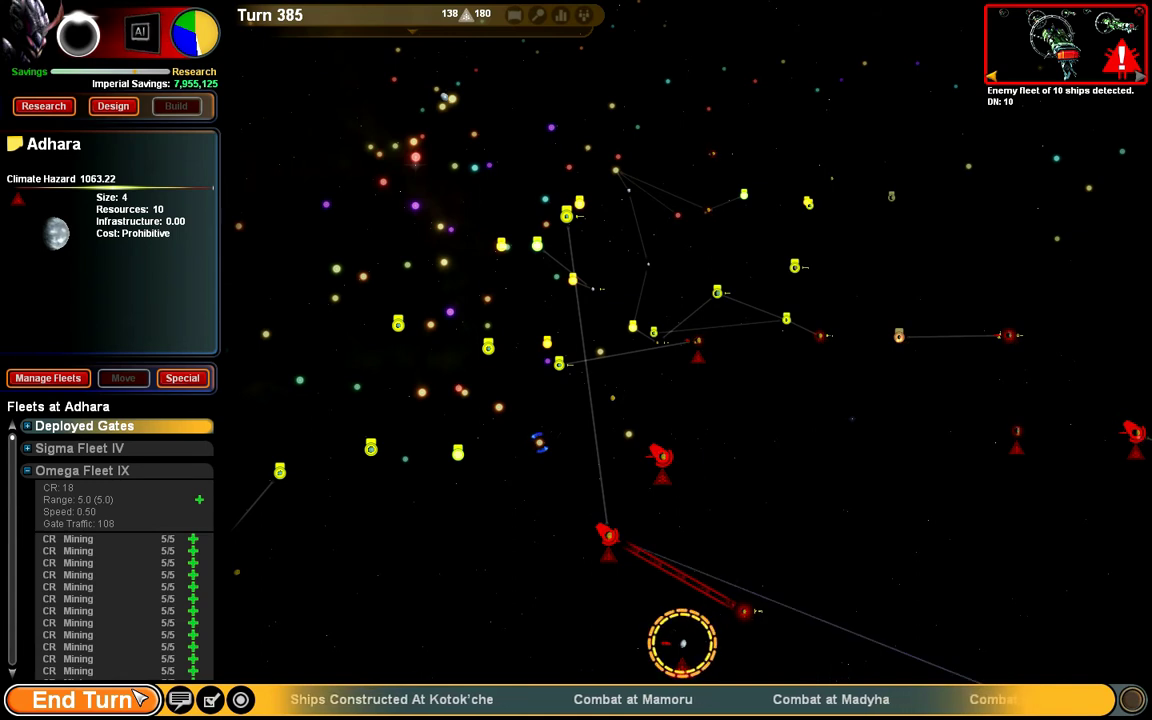
left_click(140, 699)
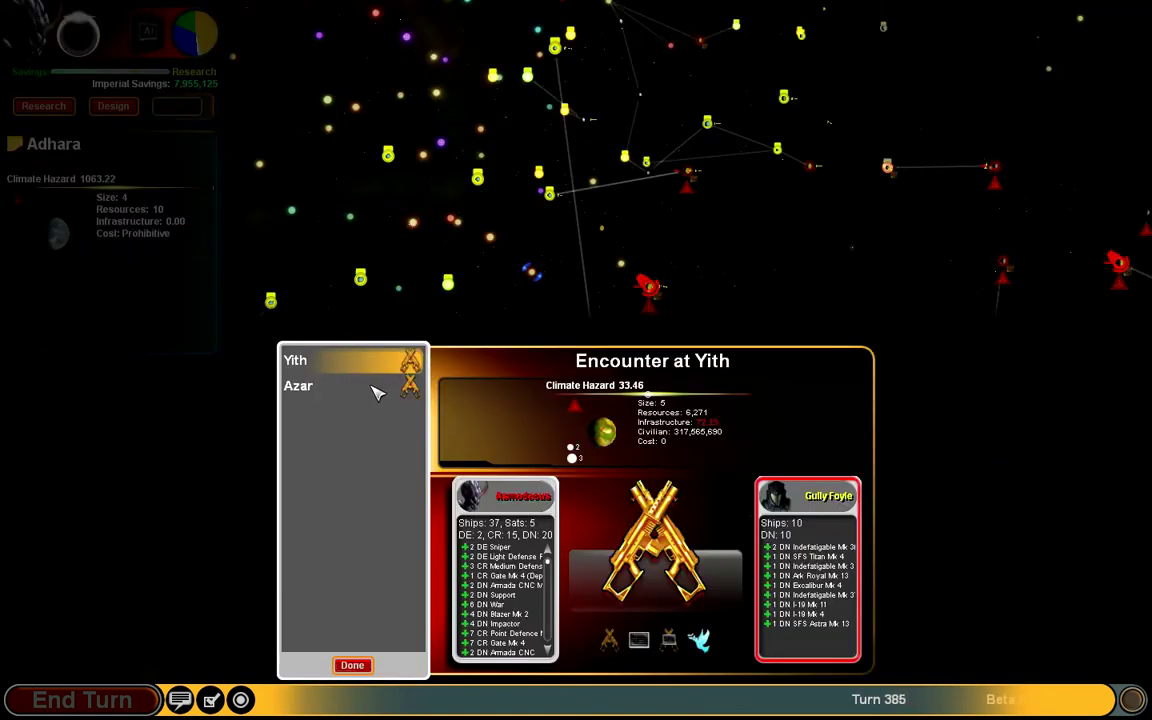
Step: Switch between the Azar and Yith encounters to review their planned responses
left_click(375, 390)
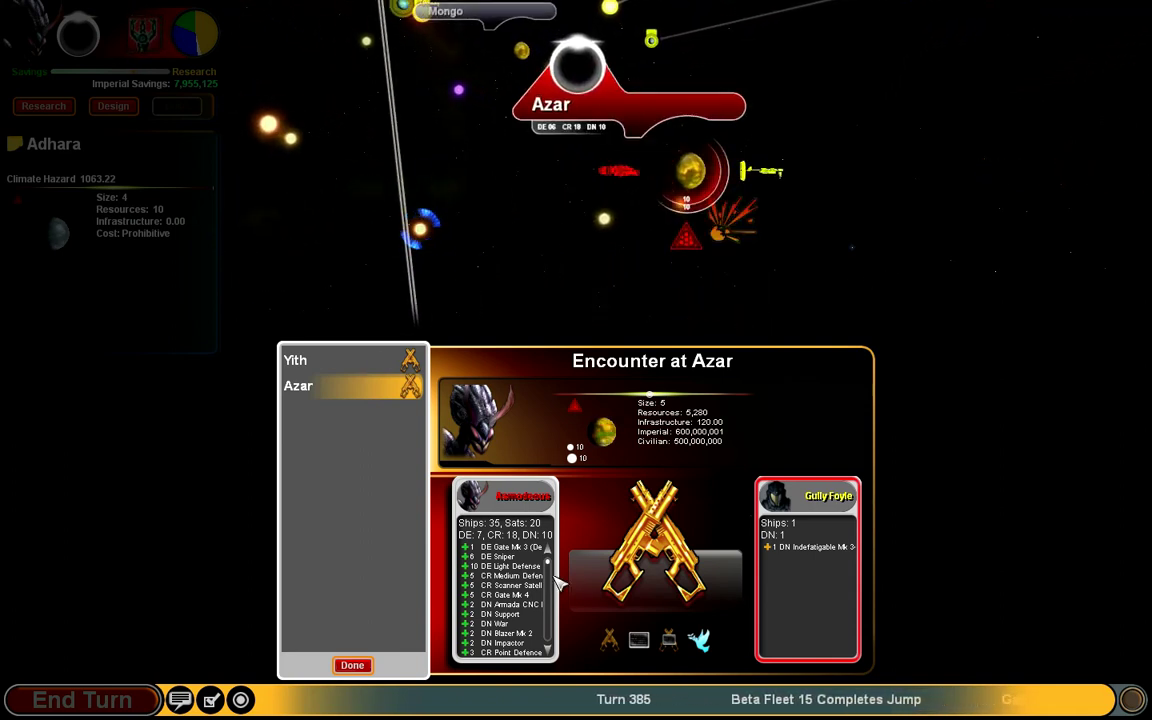
left_click(350, 364)
left_click(340, 390)
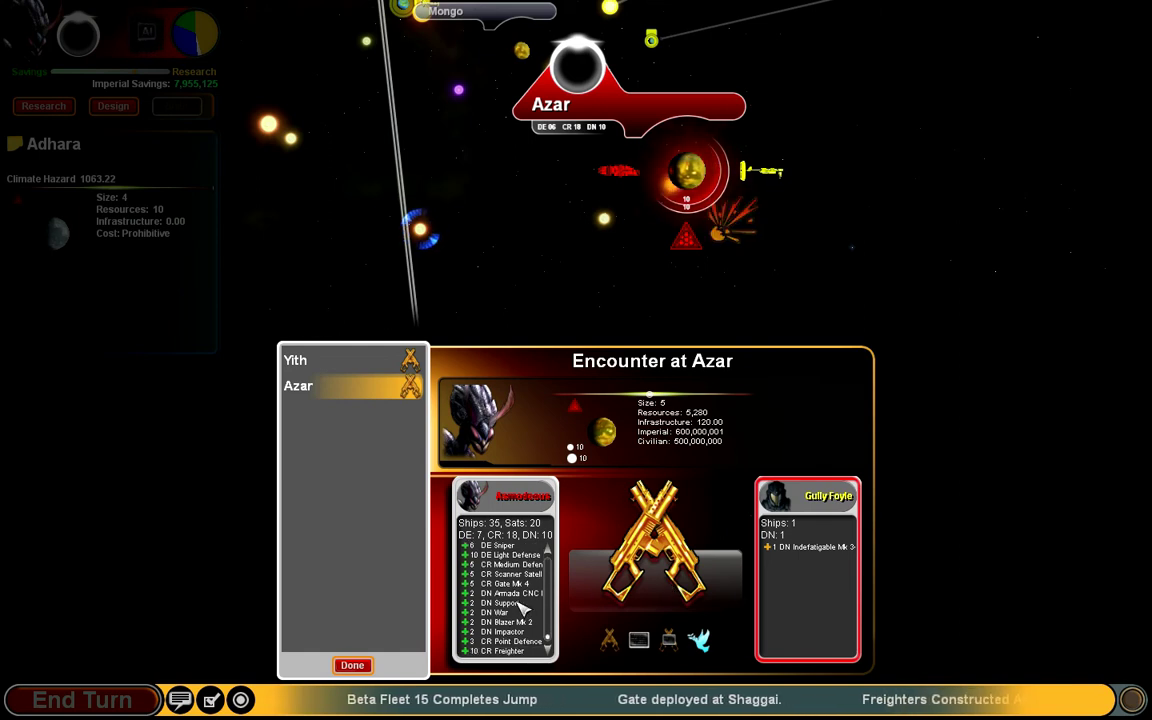
left_click(375, 362)
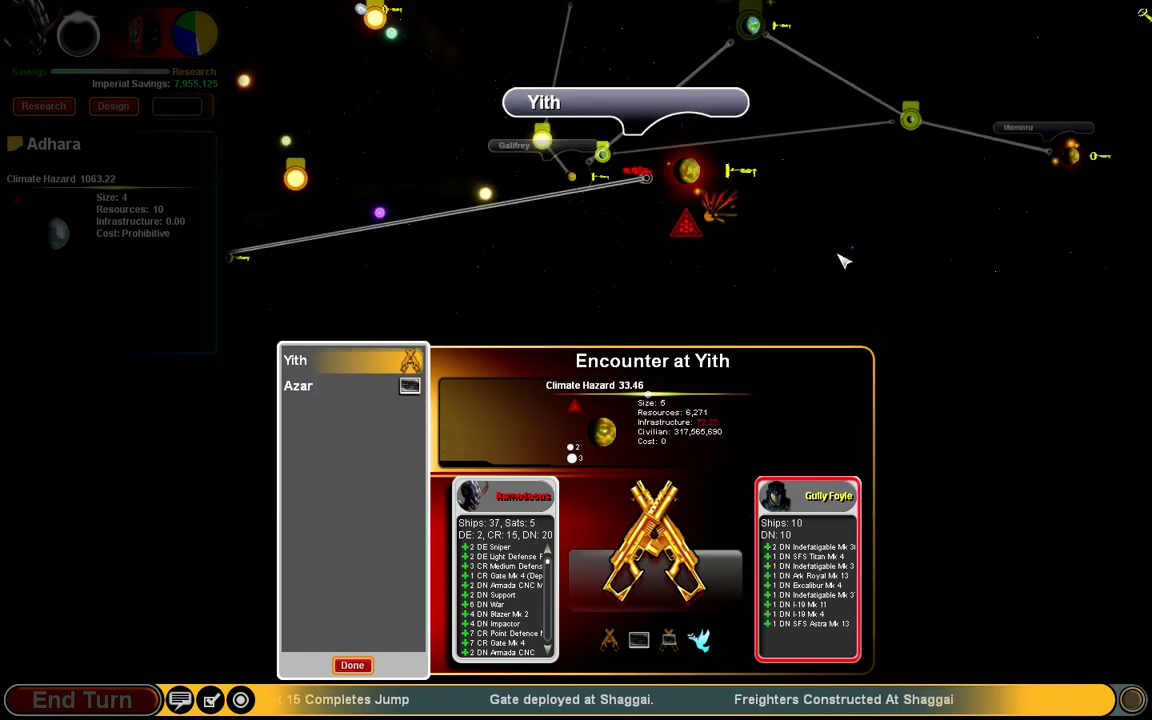
scroll(843, 261, "up", 2)
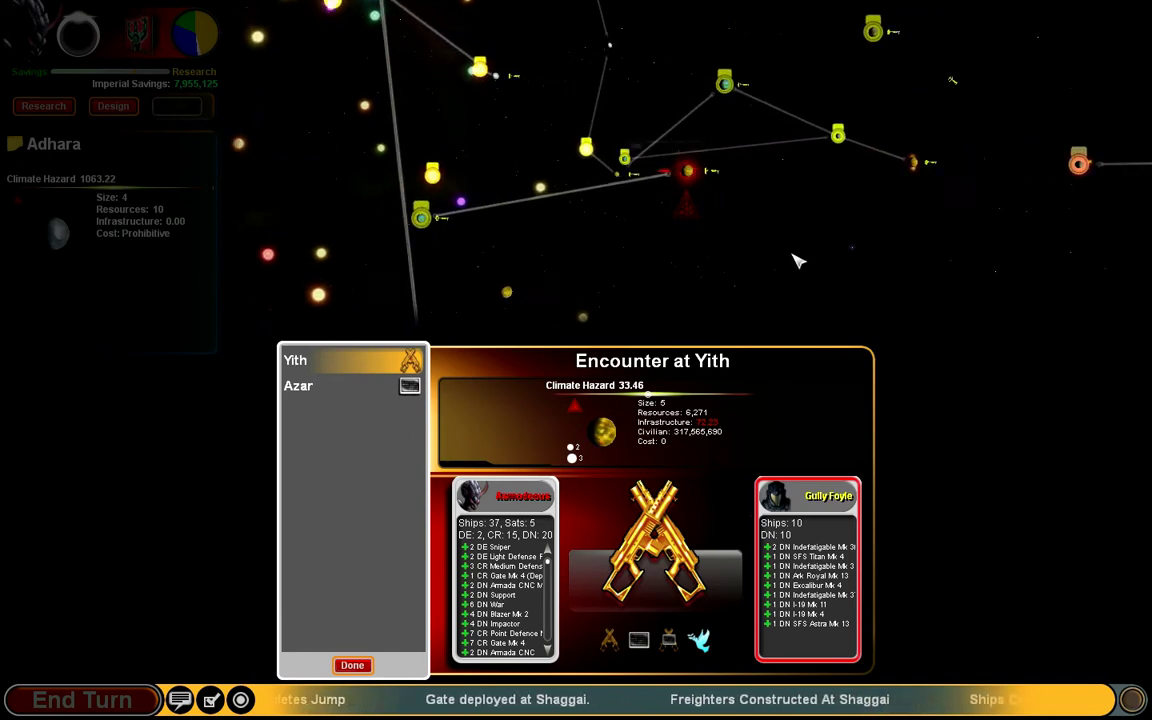
scroll(797, 260, "up", 2)
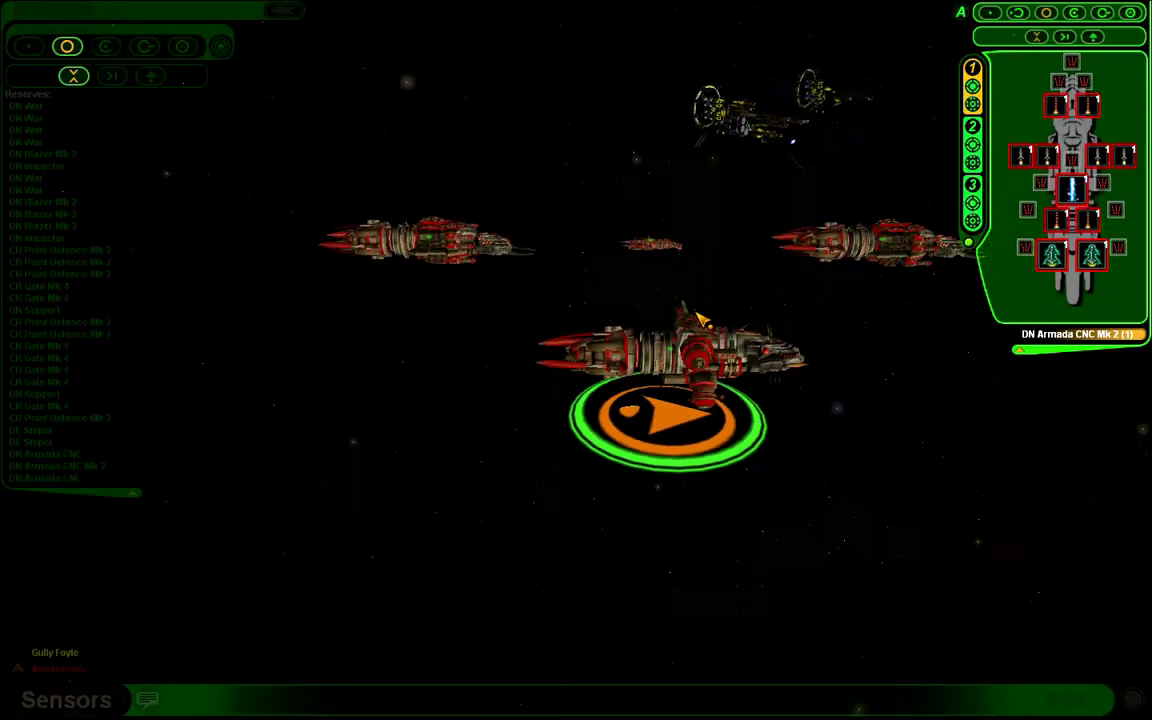
Step: Order four warships to attack an enemy capital ship, then retarget the upper and right enemy ships
left_click_drag(672, 560, 672, 560)
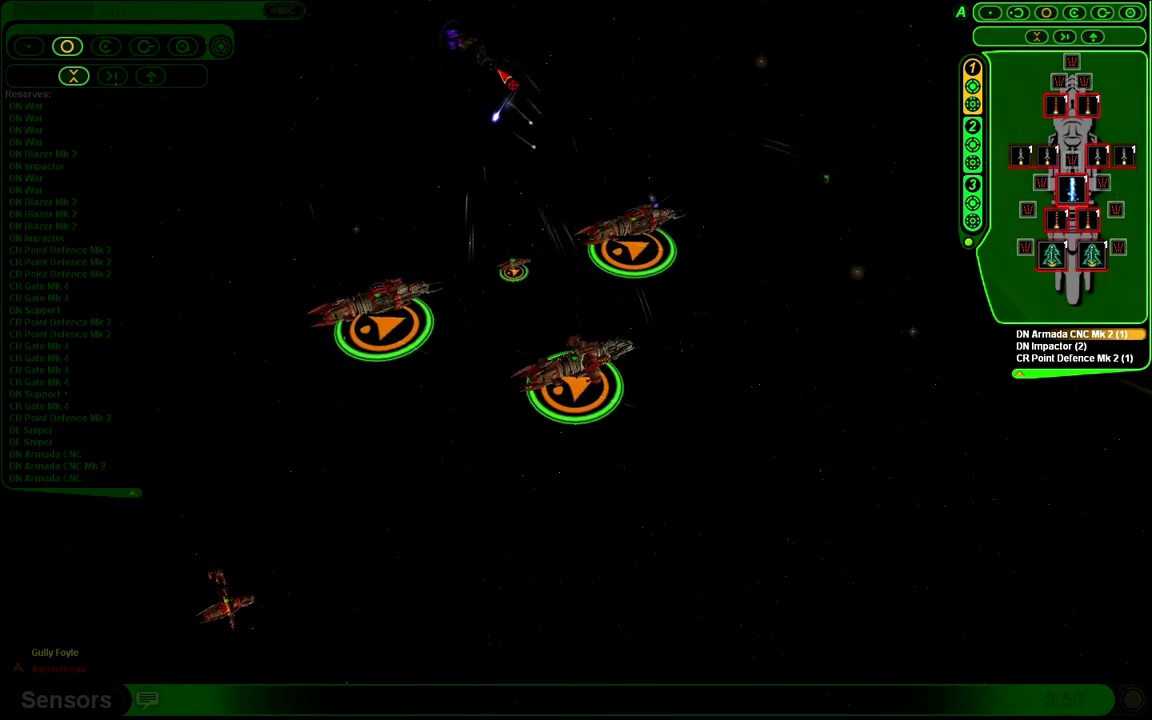
right_click(505, 78)
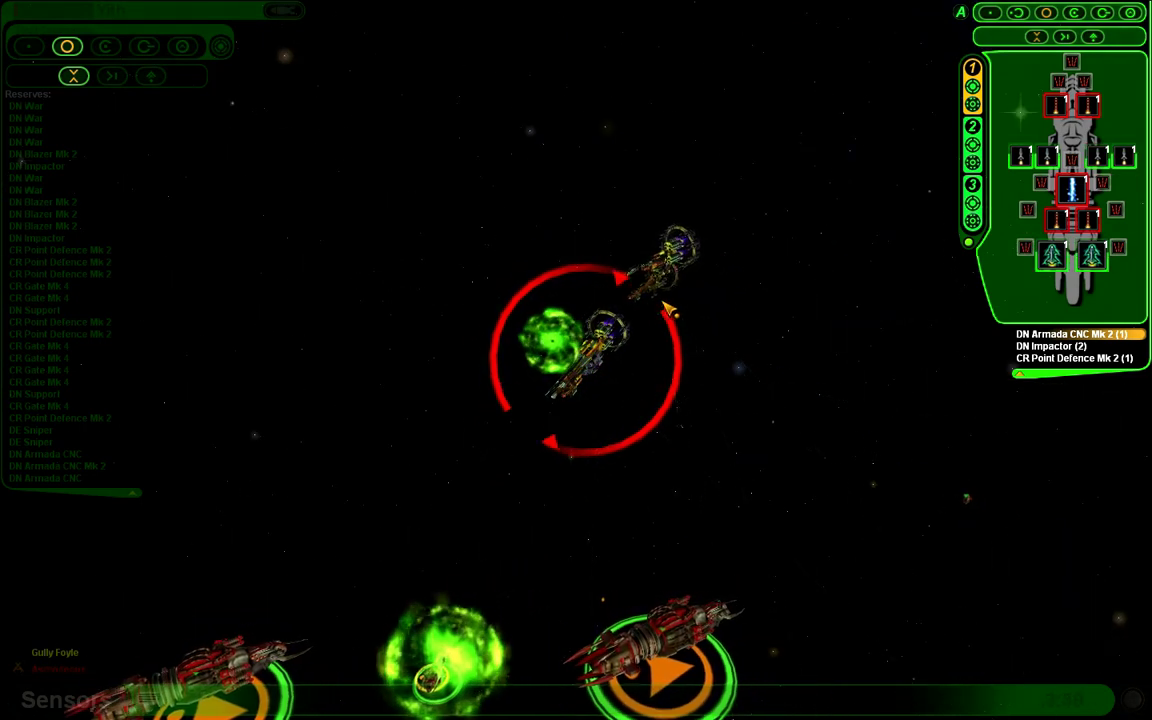
left_click(664, 263)
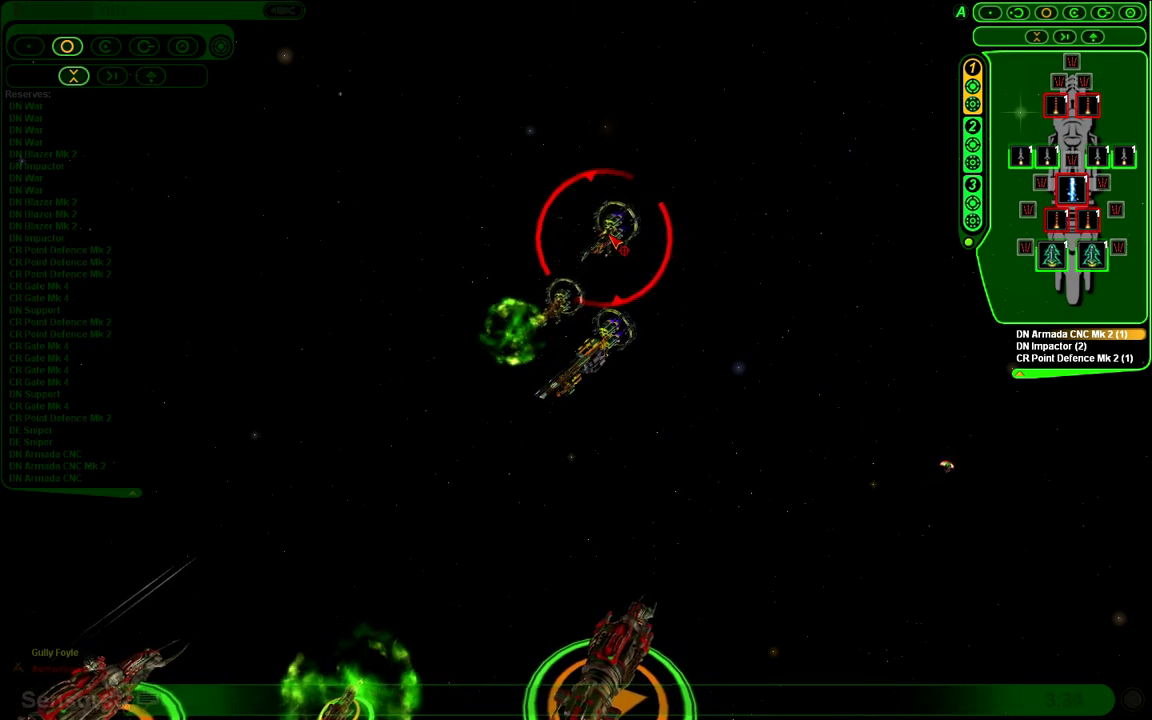
scroll(358, 375, "up", 2)
scroll(500, 420, "up", 2)
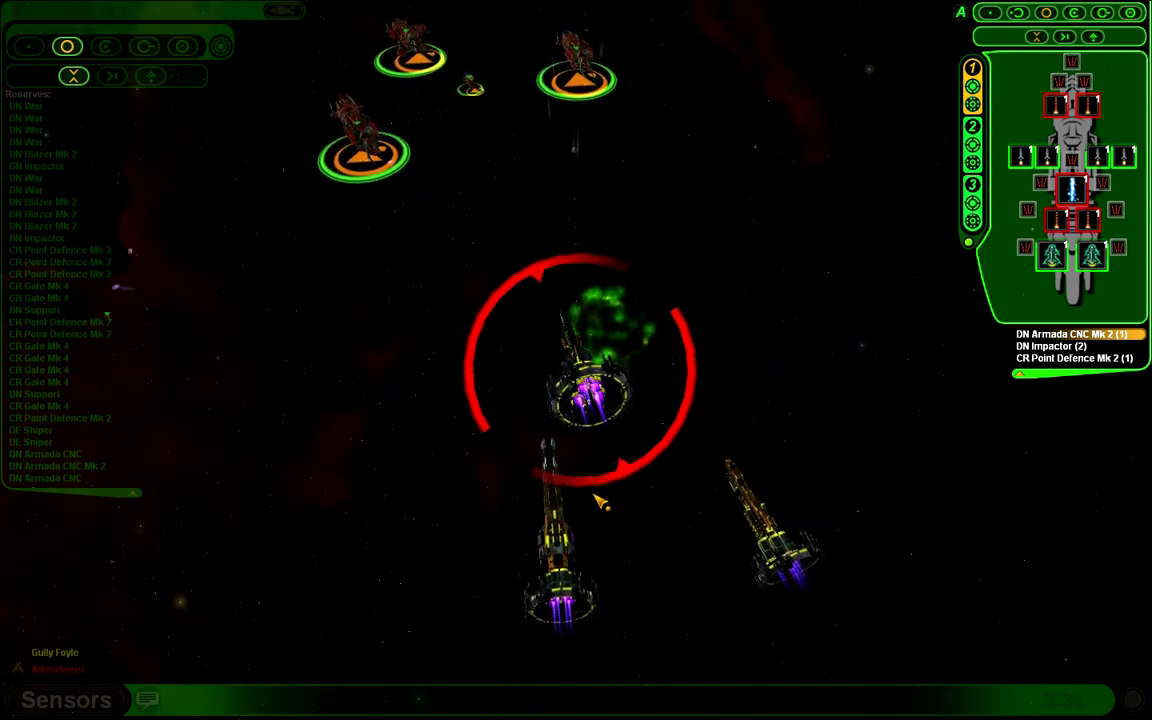
scroll(612, 496, "up", 2)
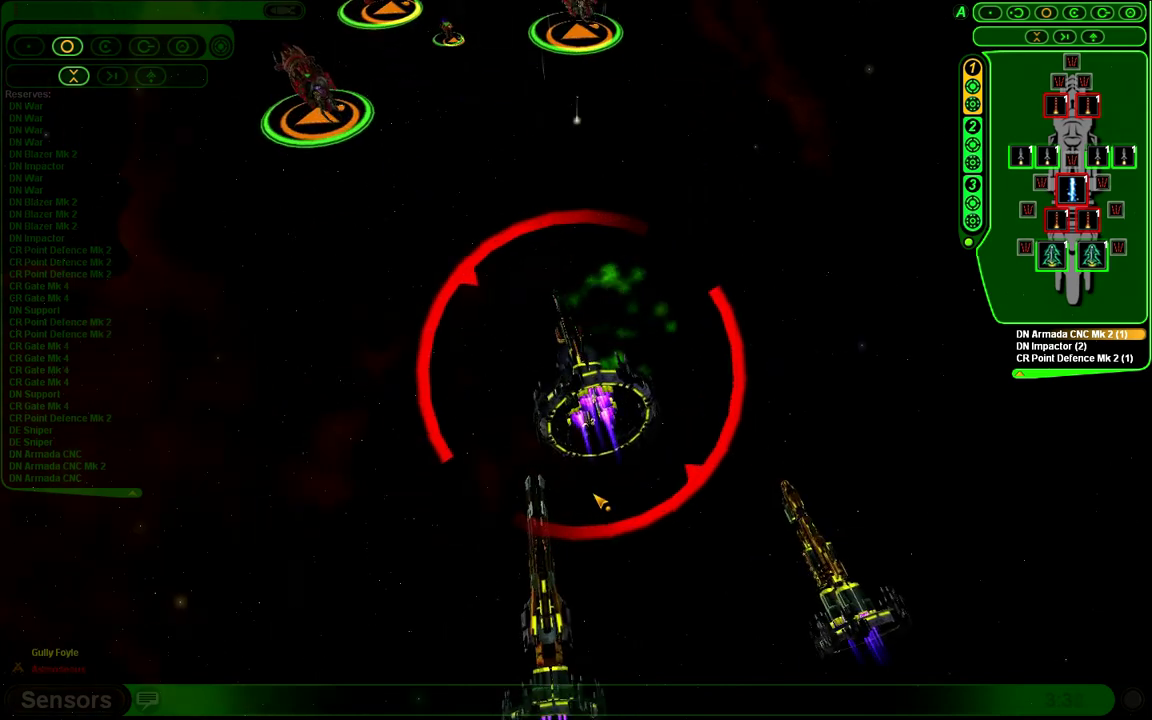
scroll(590, 490, "up", 2)
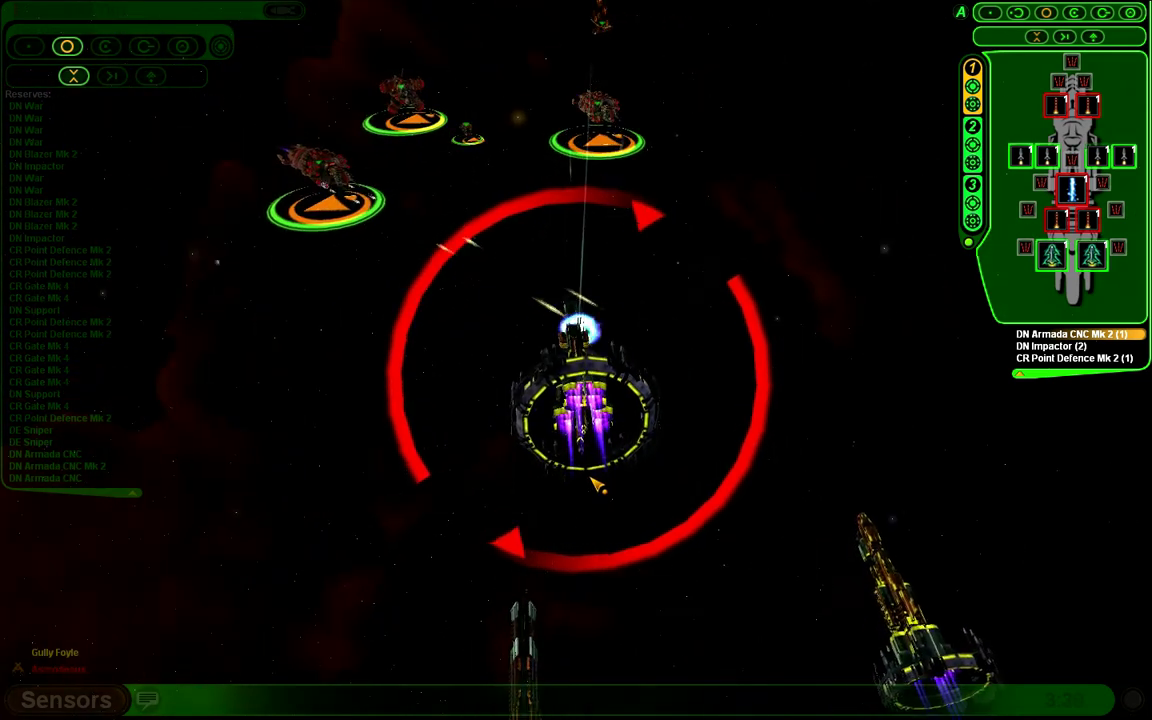
left_click_drag(600, 400, 500, 400)
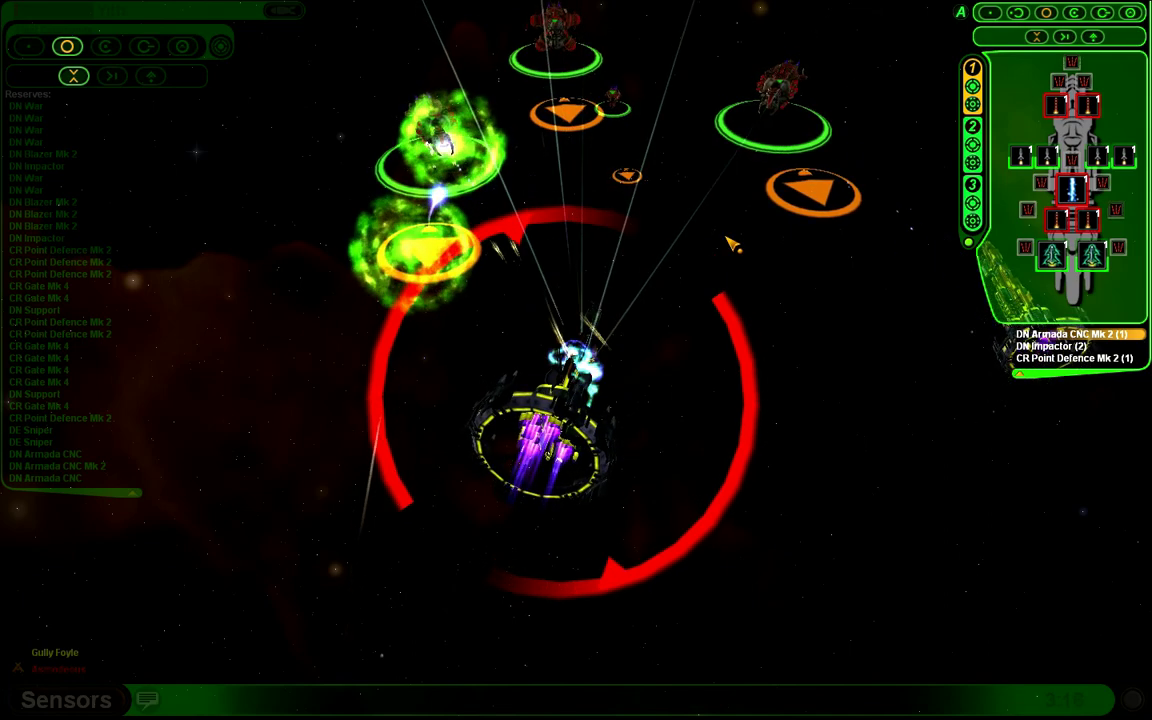
scroll(730, 245, "down", 3)
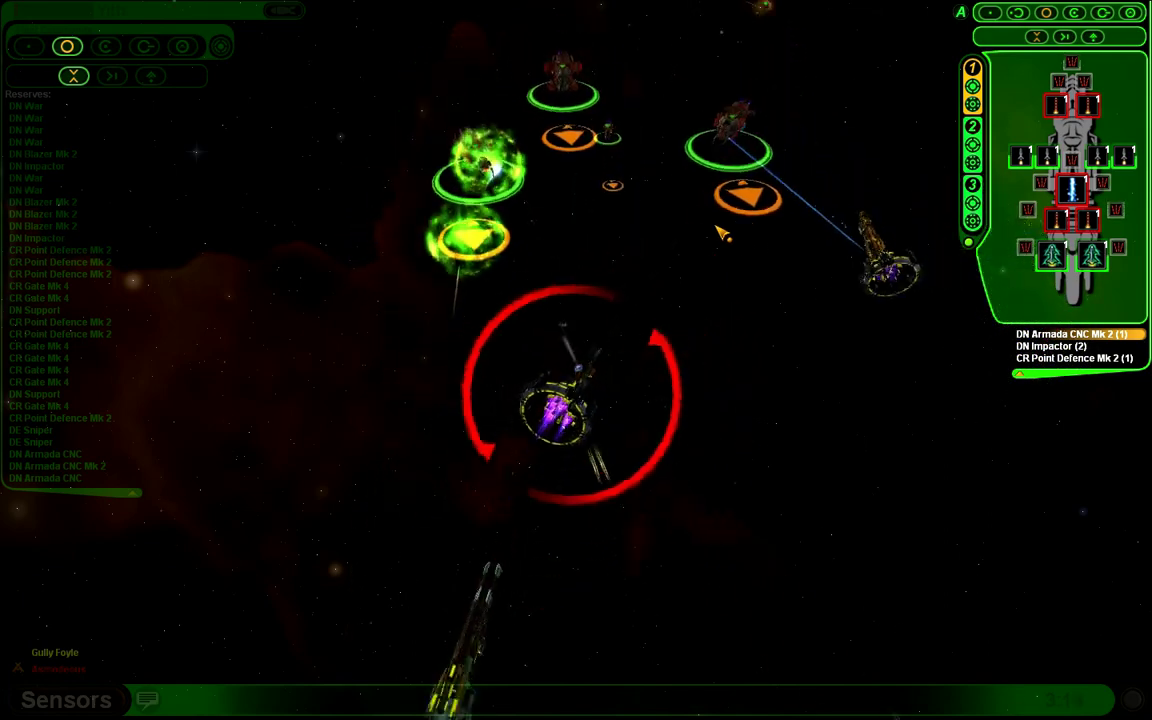
left_click(818, 262)
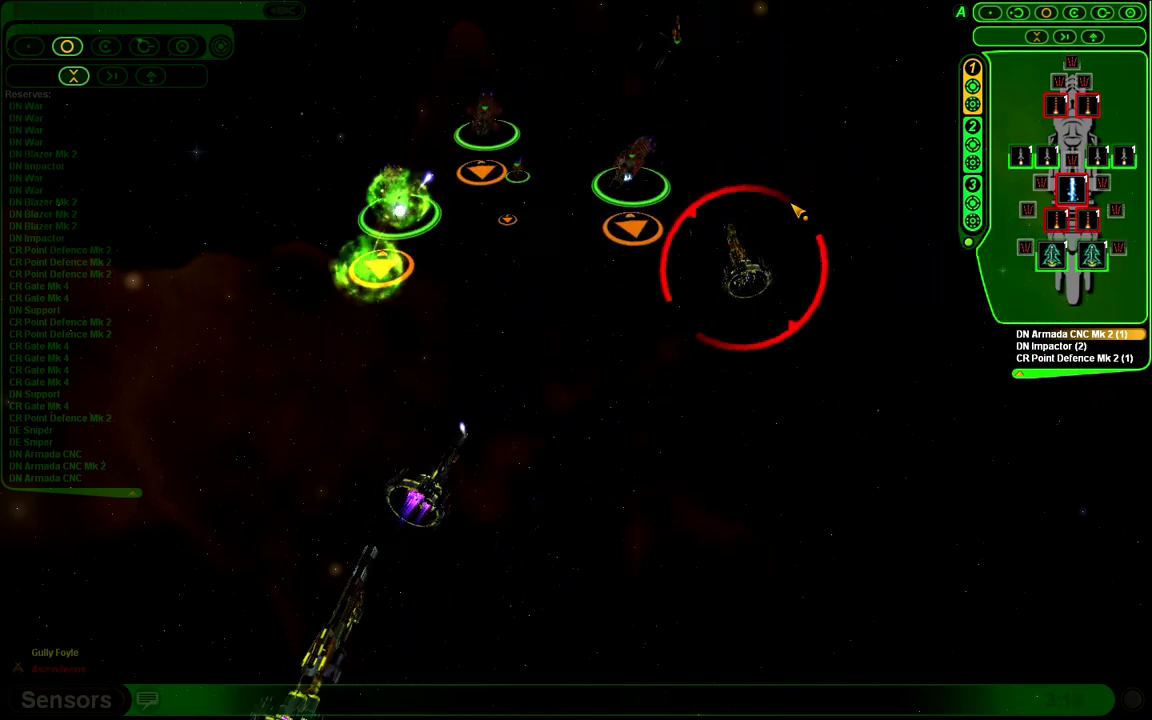